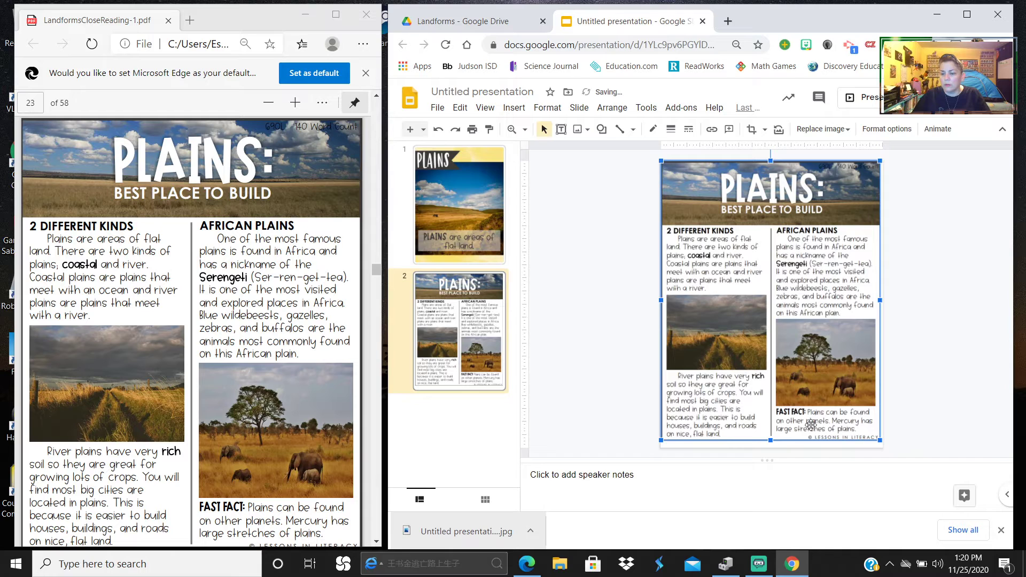
# - Stretch the passage image to the bottom edge of slide 2 and download the slide as a JPEG image
pyautogui.moveTo(770, 441); pyautogui.dragTo(770, 448)
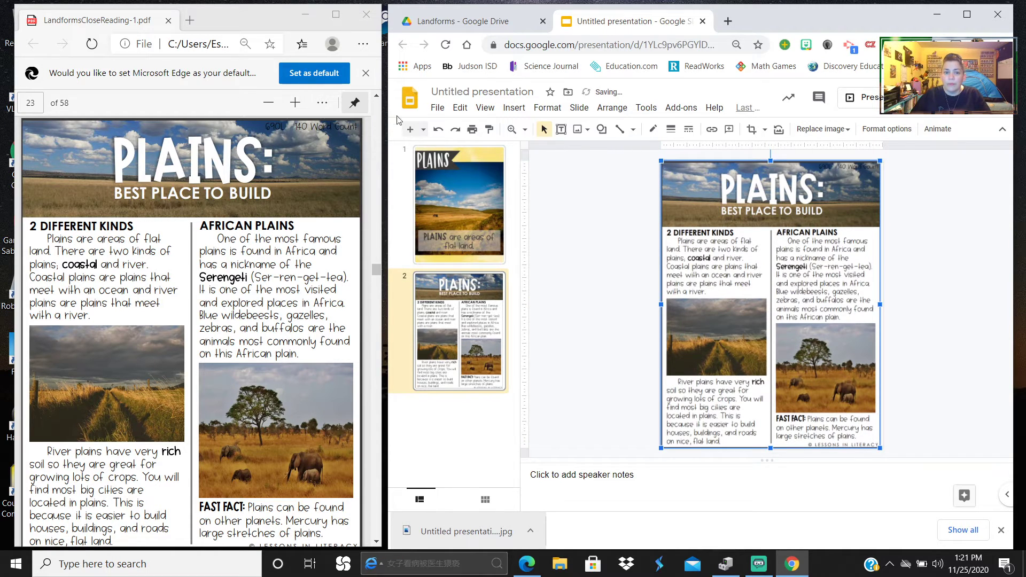
pyautogui.click(548, 199)
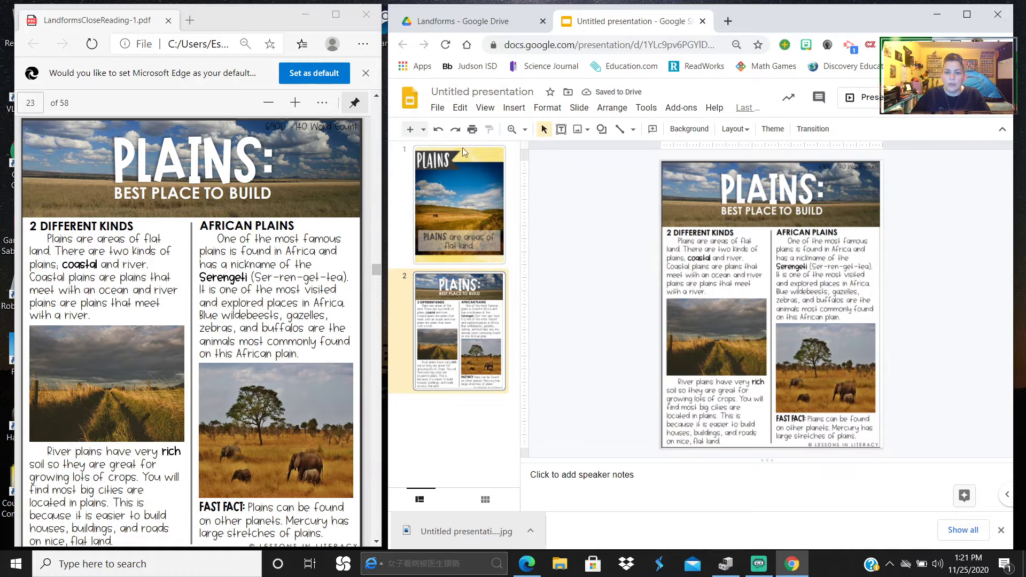
pyautogui.click(437, 108)
pyautogui.moveTo(482, 272)
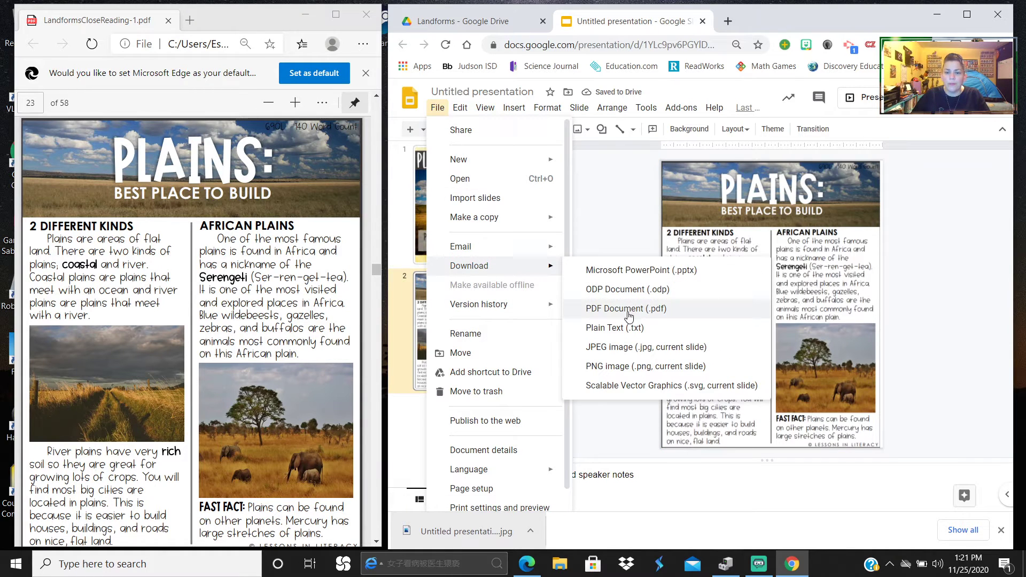
pyautogui.click(619, 348)
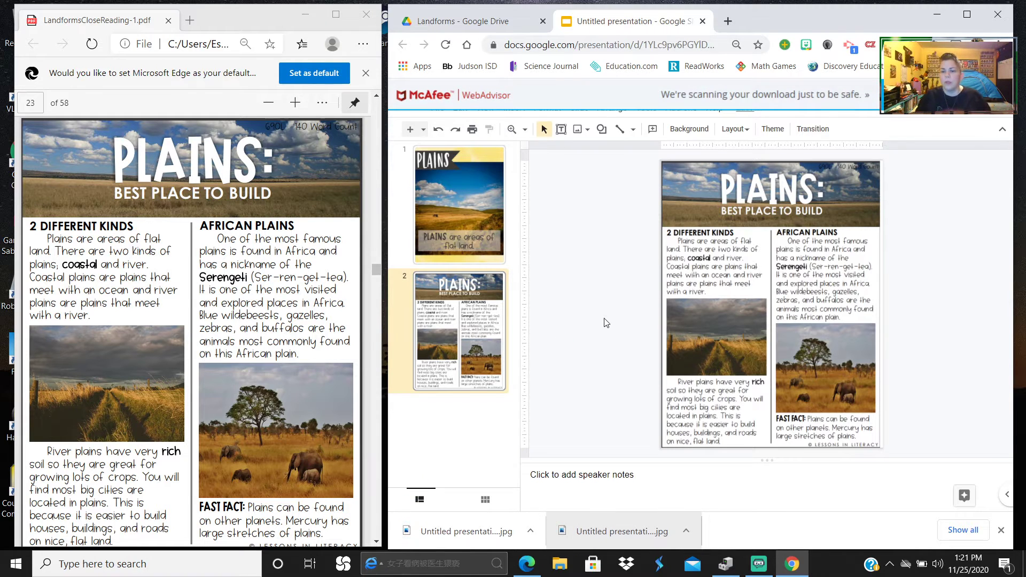
# - Replace the passage image on slide 2 with the downloaded JPEG as the slide's background image
pyautogui.click(697, 317)
pyautogui.press('Delete')
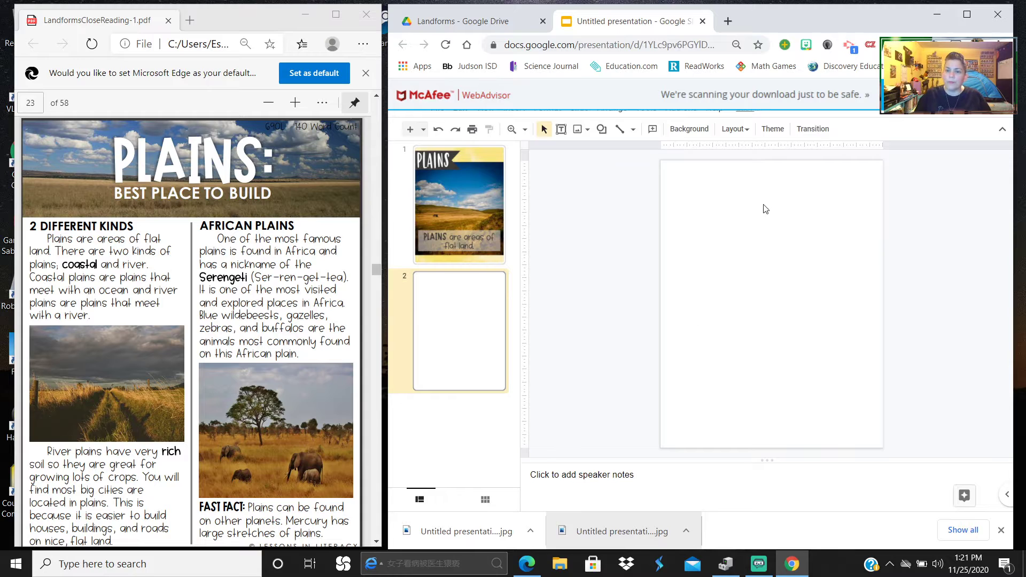
pyautogui.click(689, 129)
pyautogui.click(747, 291)
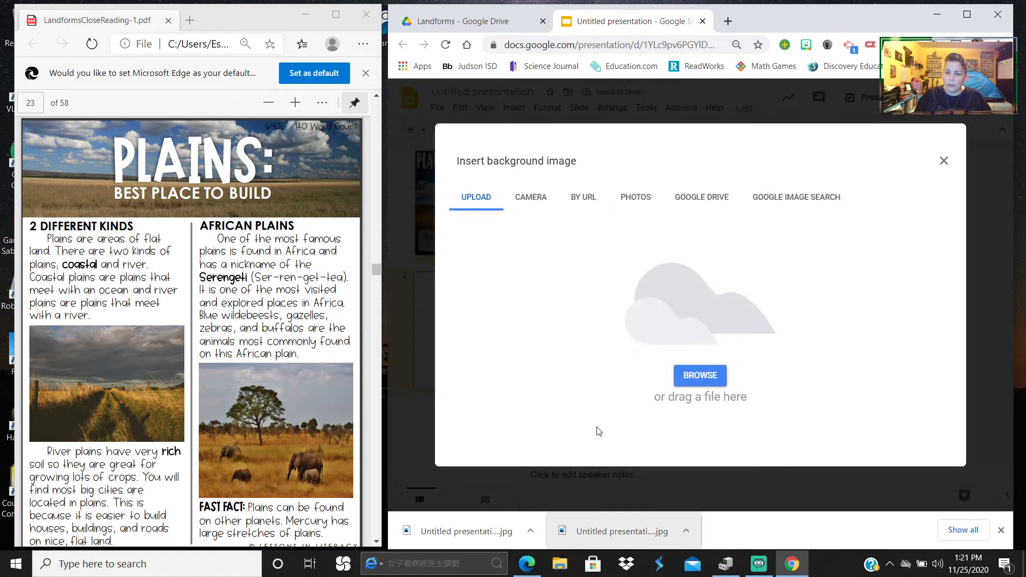
pyautogui.moveTo(465, 532); pyautogui.dragTo(667, 368)
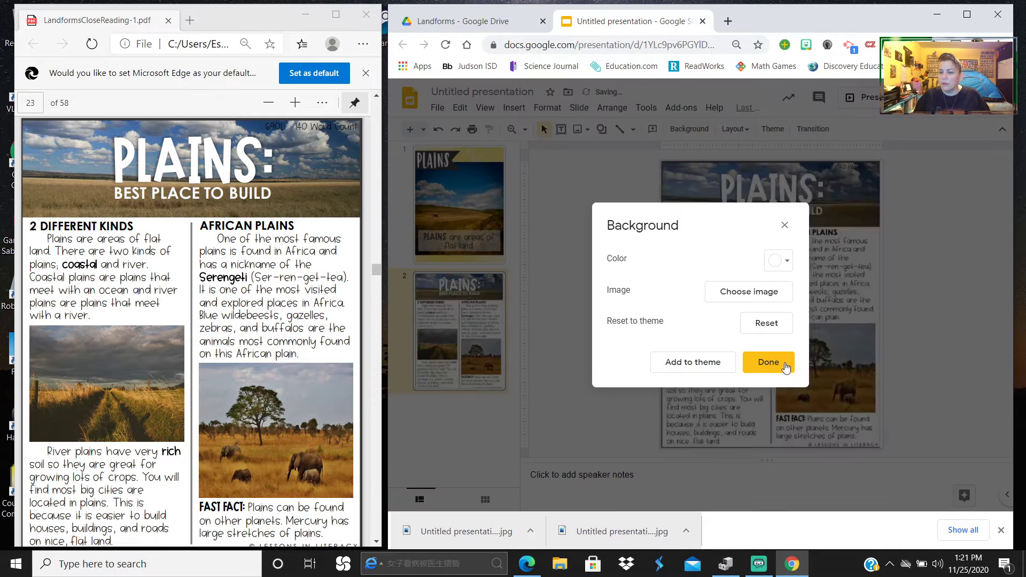
pyautogui.click(783, 364)
# - Add a third slide and delete its title and text placeholders
pyautogui.click(411, 130)
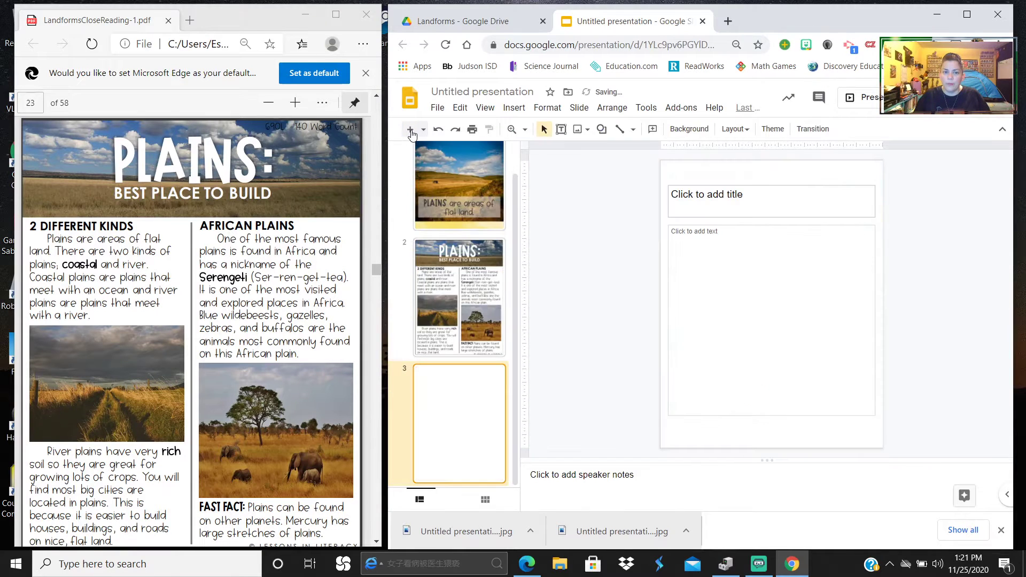
pyautogui.moveTo(744, 180); pyautogui.dragTo(733, 268)
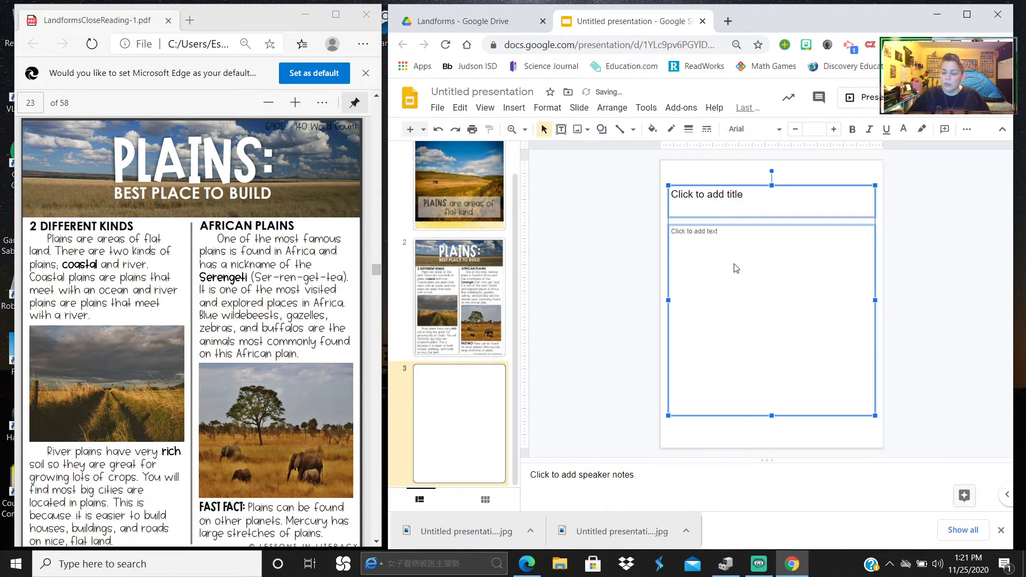
pyautogui.press('Delete')
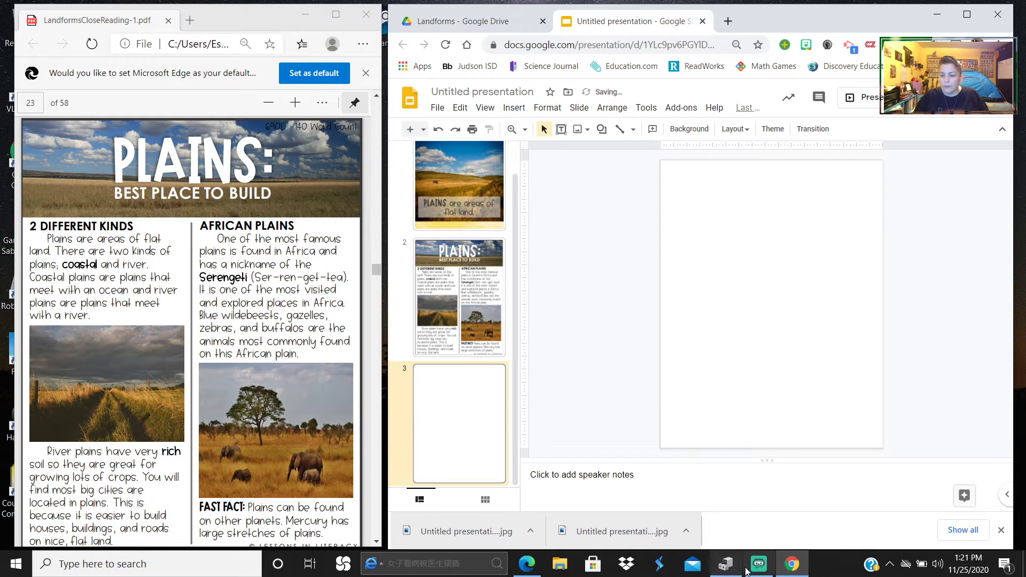
pyautogui.moveTo(761, 568)
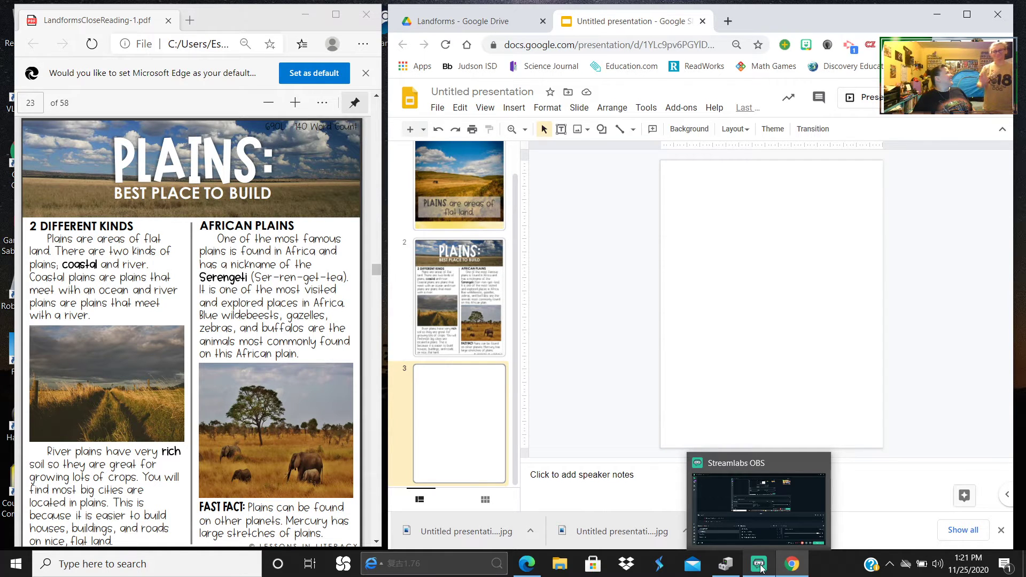
pyautogui.click(761, 529)
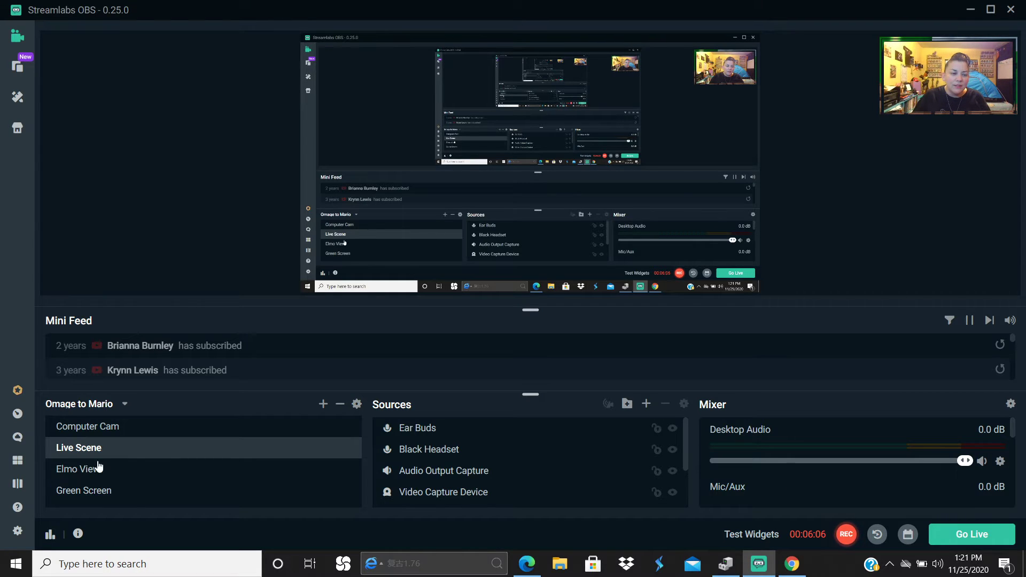
pyautogui.click(789, 566)
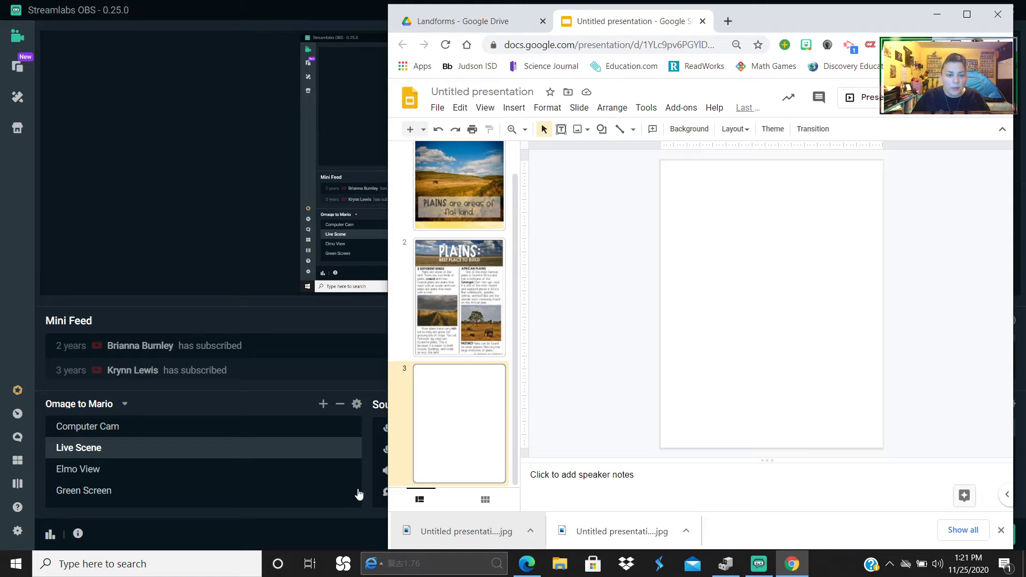
# - In the PDF in Microsoft Edge, capture the Plains Evidence Questions worksheet on page 25 as a rectangular screen snip, leaving out the name line
pyautogui.click(526, 564)
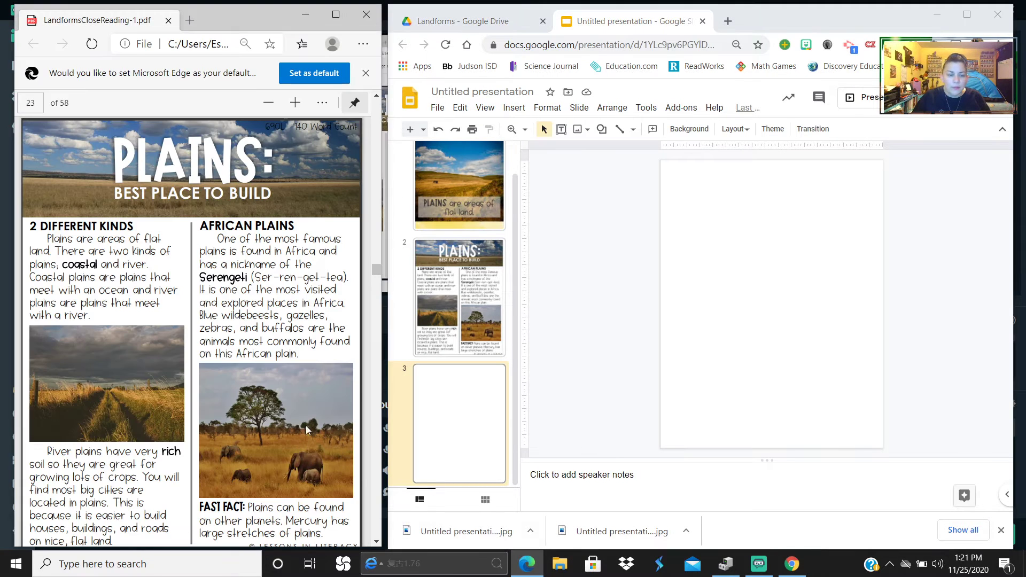
pyautogui.scroll(-8, 196, 350)
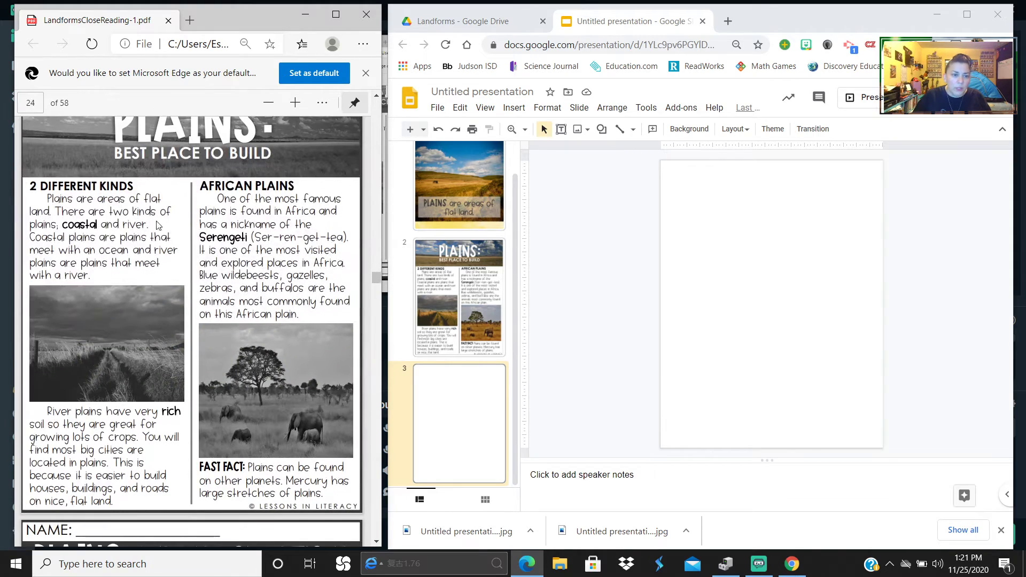
pyautogui.scroll(-8, 190, 264)
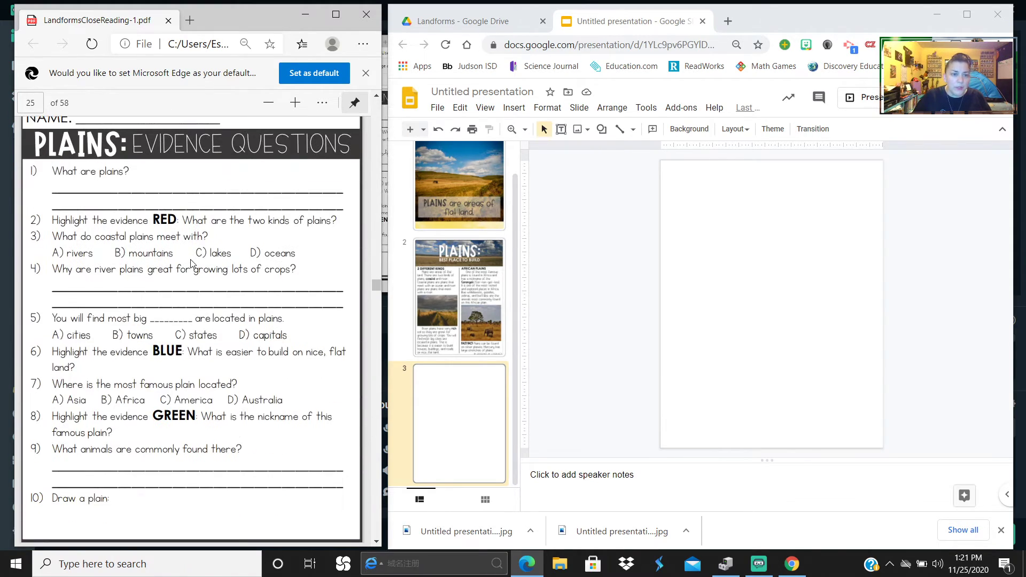
pyautogui.scroll(1, 249, 243)
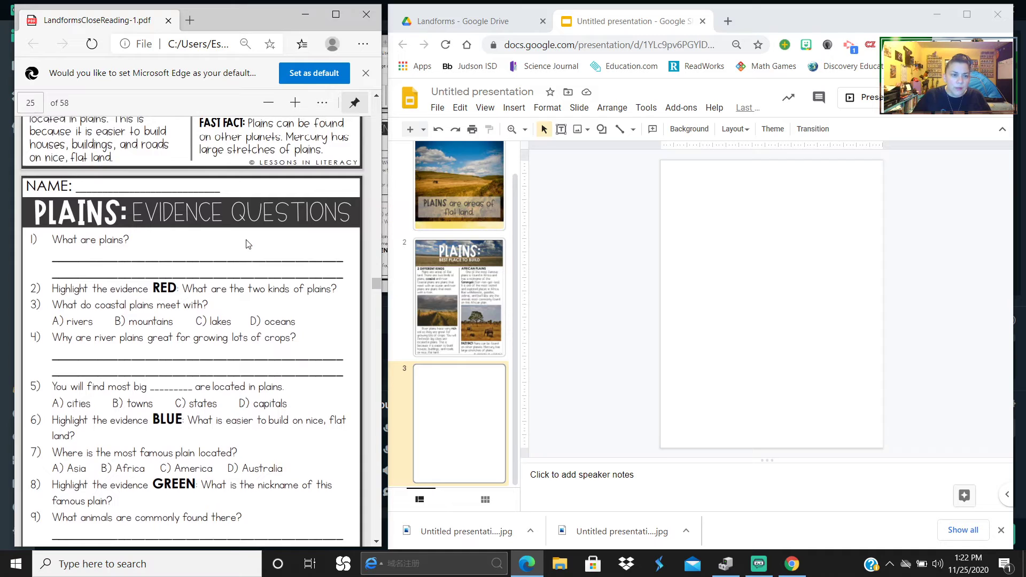
pyautogui.scroll(-2, 378, 283)
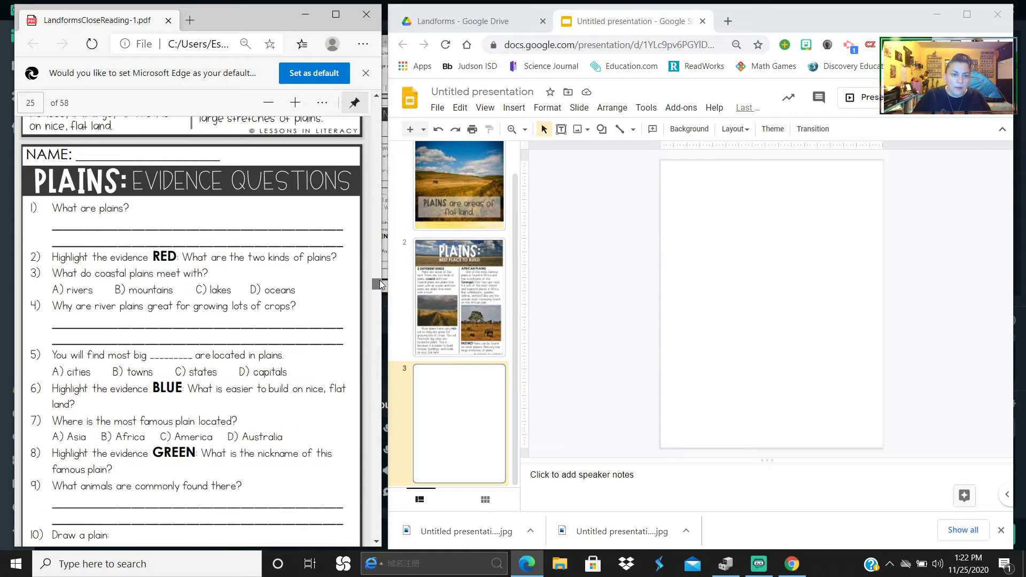
pyautogui.scroll(2, 379, 281)
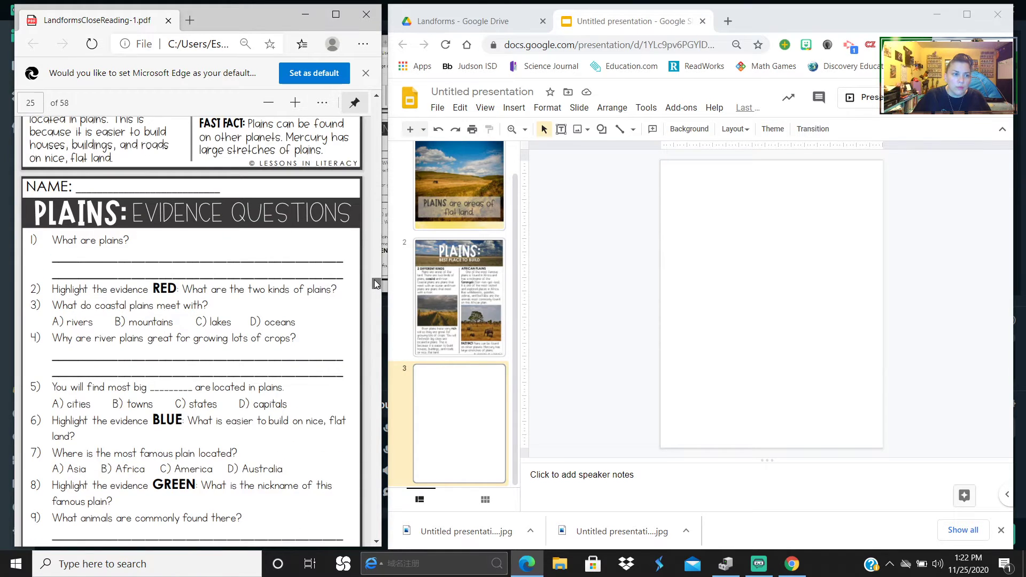
pyautogui.scroll(-1, 376, 284)
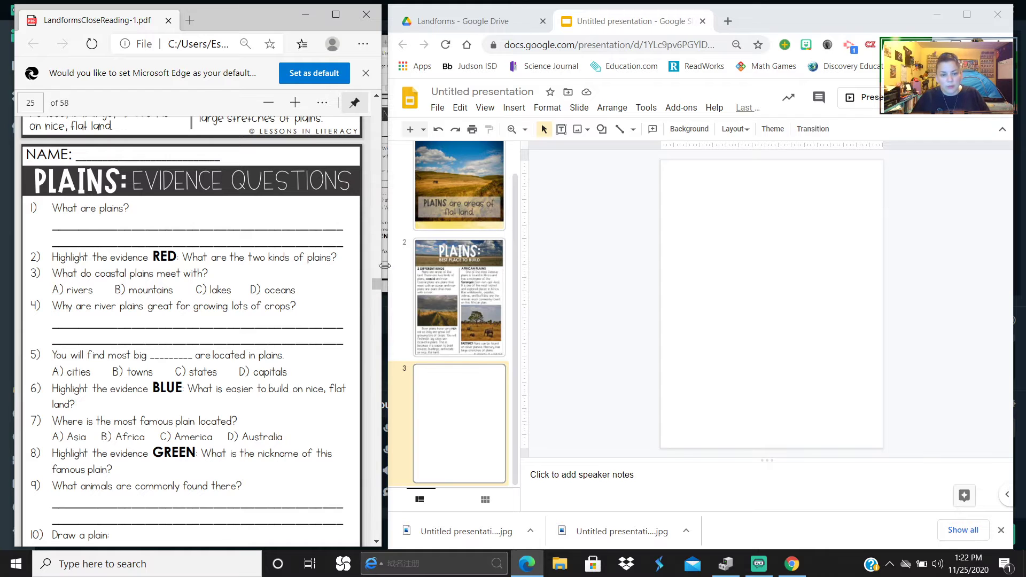
pyautogui.scroll(-1, 378, 284)
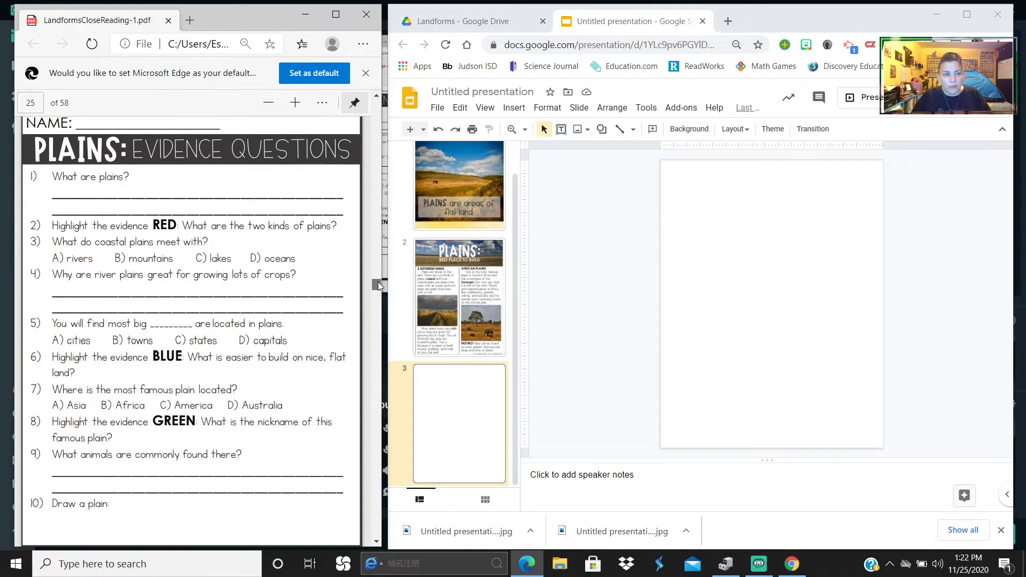
pyautogui.press('super+shift+s')
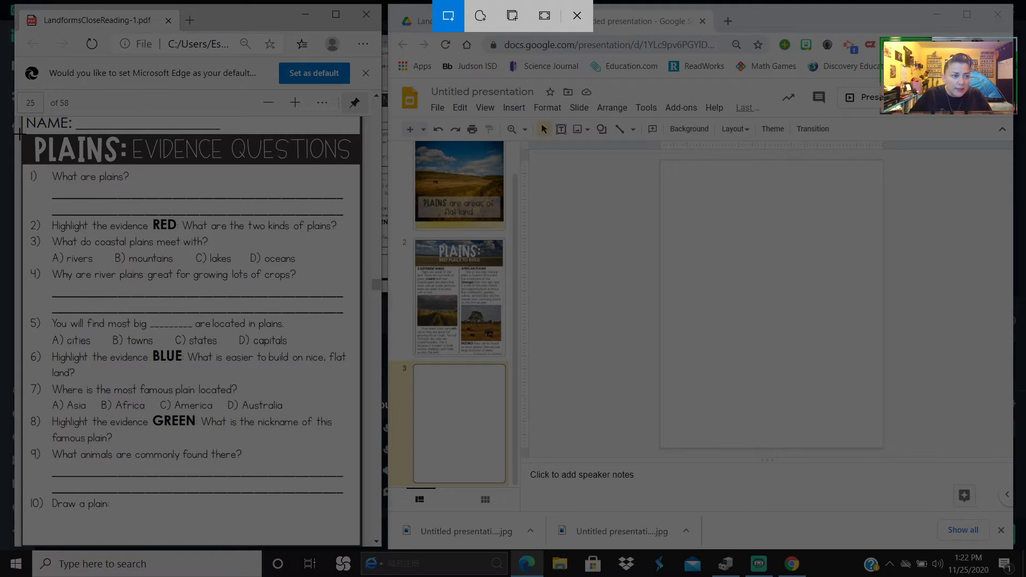
pyautogui.moveTo(21, 135)
pyautogui.mouseDown()
pyautogui.moveTo(325, 521)
pyautogui.moveTo(360, 545)
pyautogui.mouseUp()
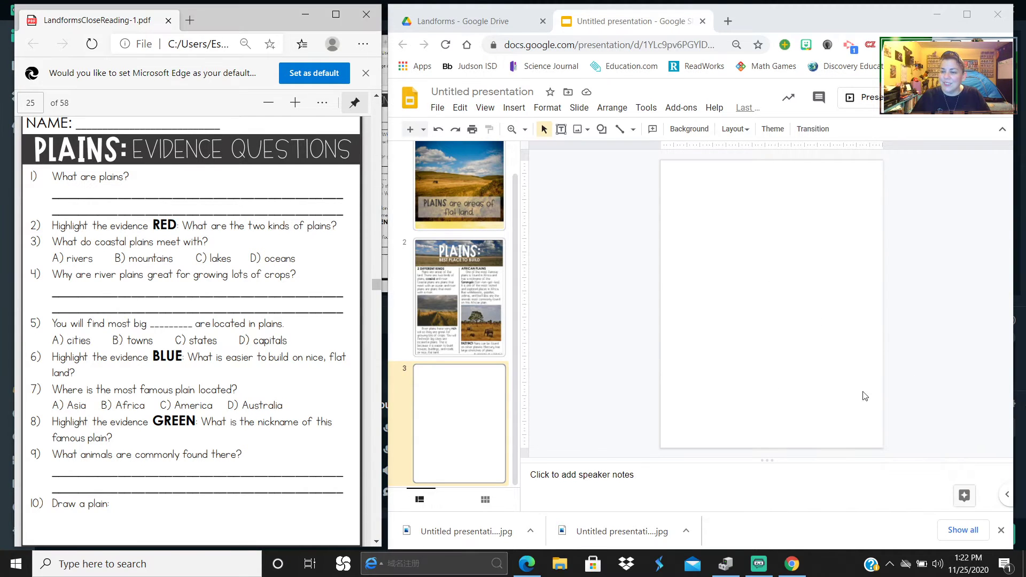
# - Paste the worksheet snip onto slide 3 in Google Slides and stretch it to fill the whole slide
pyautogui.click(757, 342)
pyautogui.hotkey('ctrl', 'v')
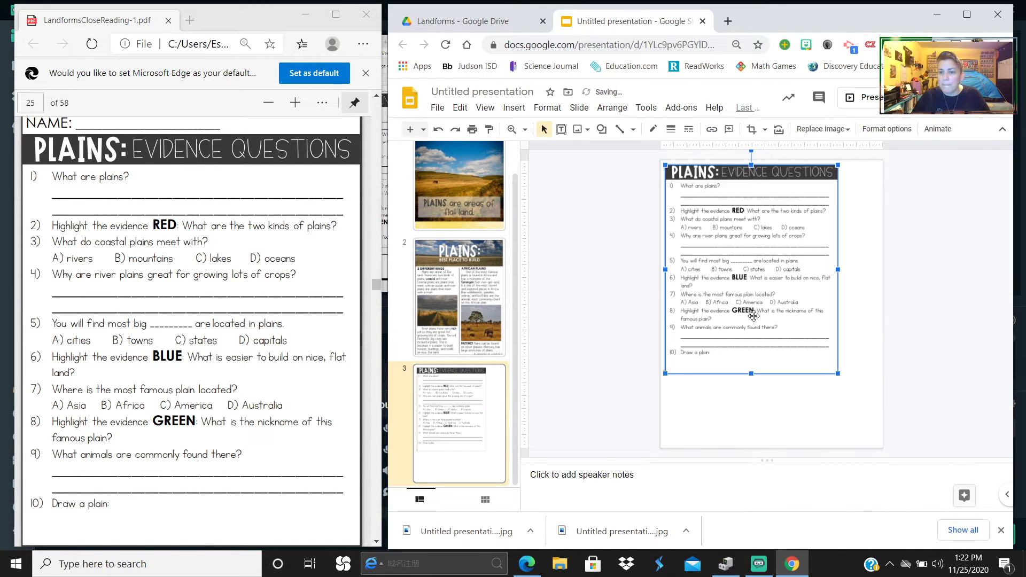
pyautogui.moveTo(752, 316); pyautogui.dragTo(744, 310)
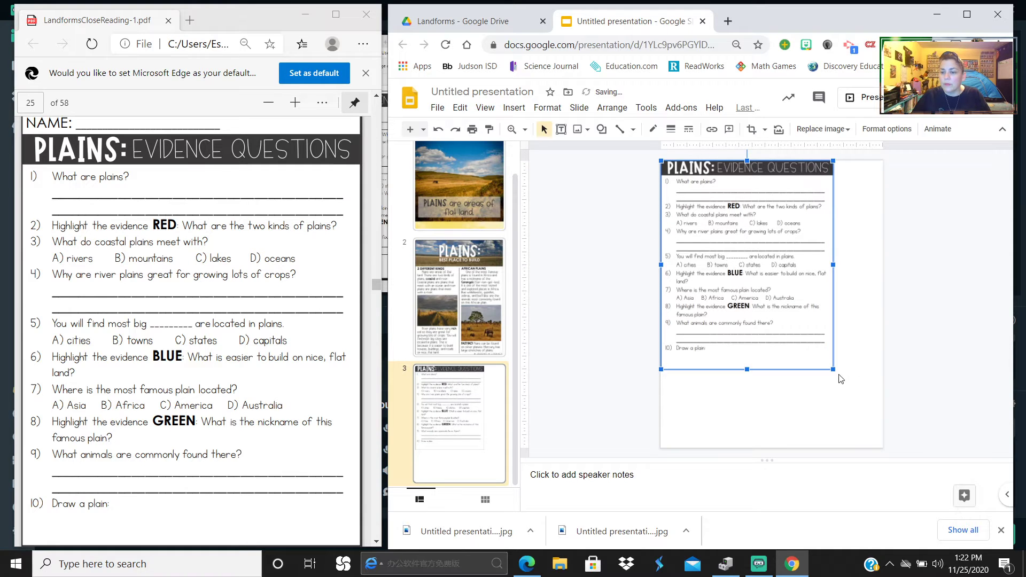
pyautogui.moveTo(832, 370); pyautogui.dragTo(860, 429)
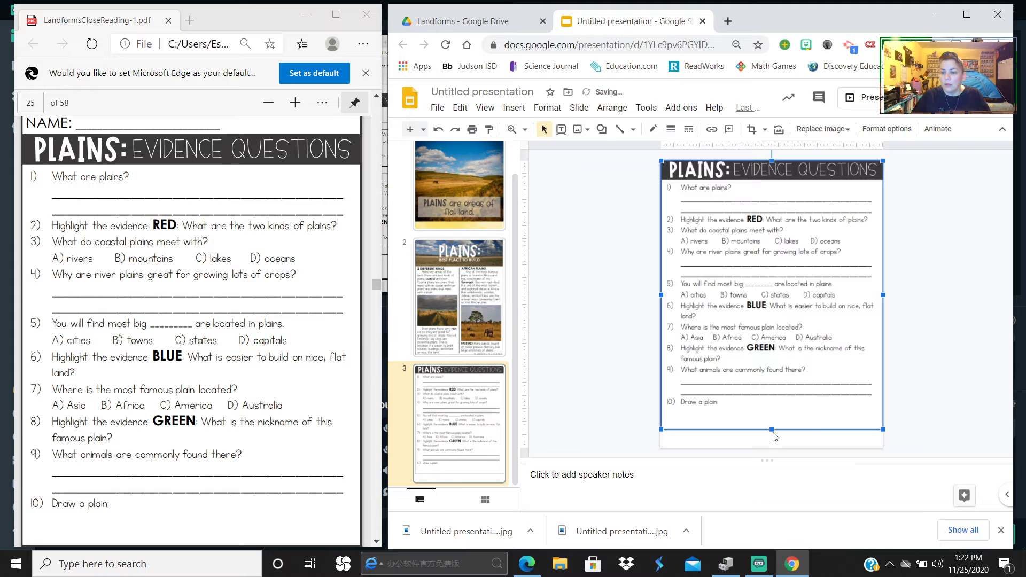
pyautogui.moveTo(773, 427); pyautogui.dragTo(772, 446)
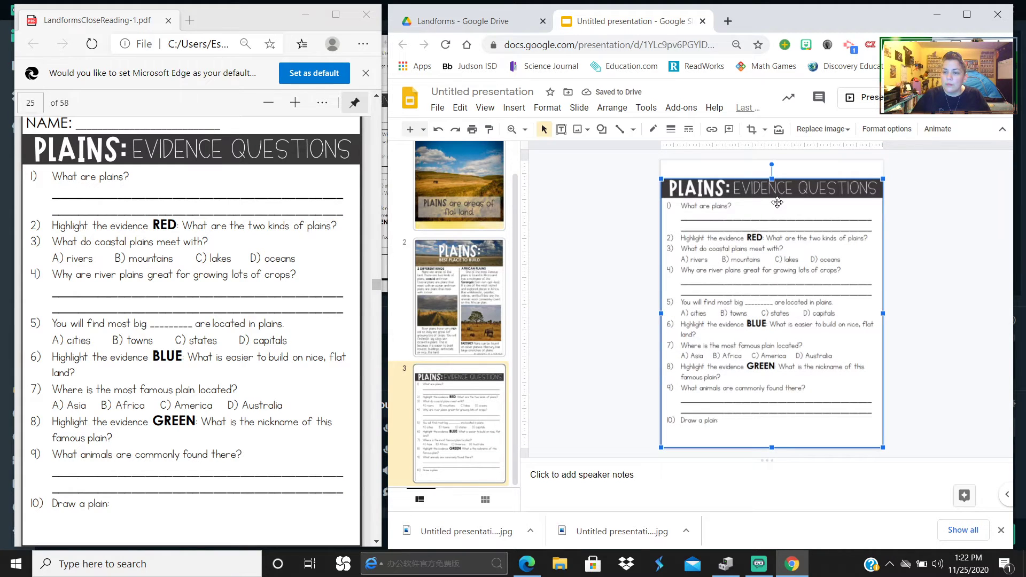
pyautogui.moveTo(772, 180); pyautogui.dragTo(772, 160)
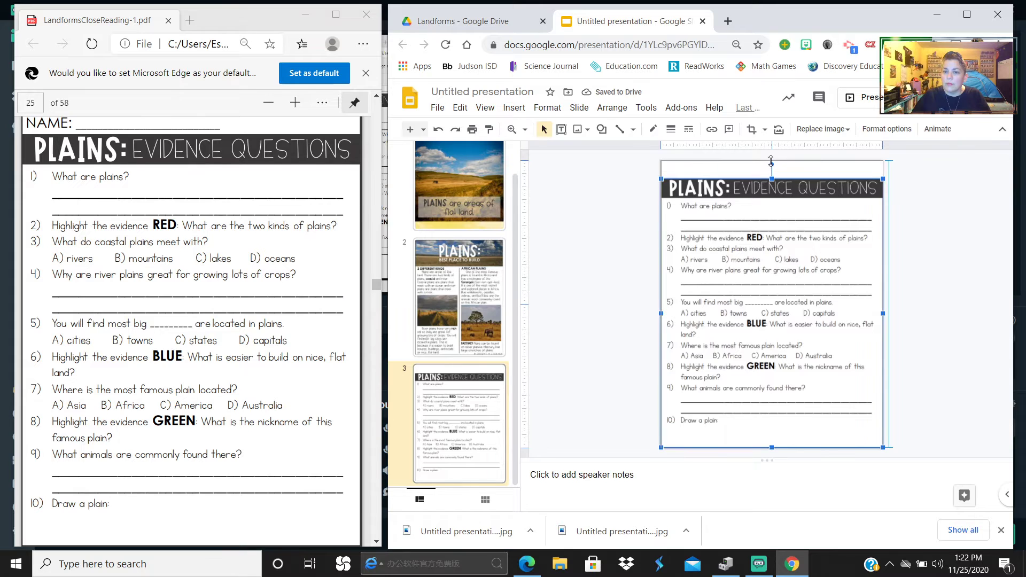
pyautogui.click(612, 234)
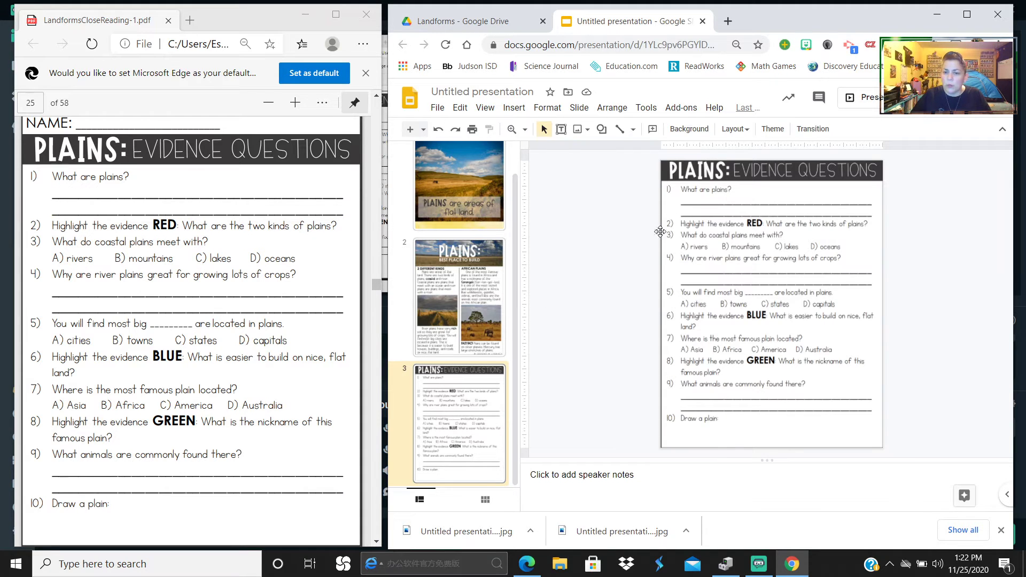
# - Compare slides 2 and 3, and download the evidence questions slide as a JPEG image
pyautogui.click(460, 281)
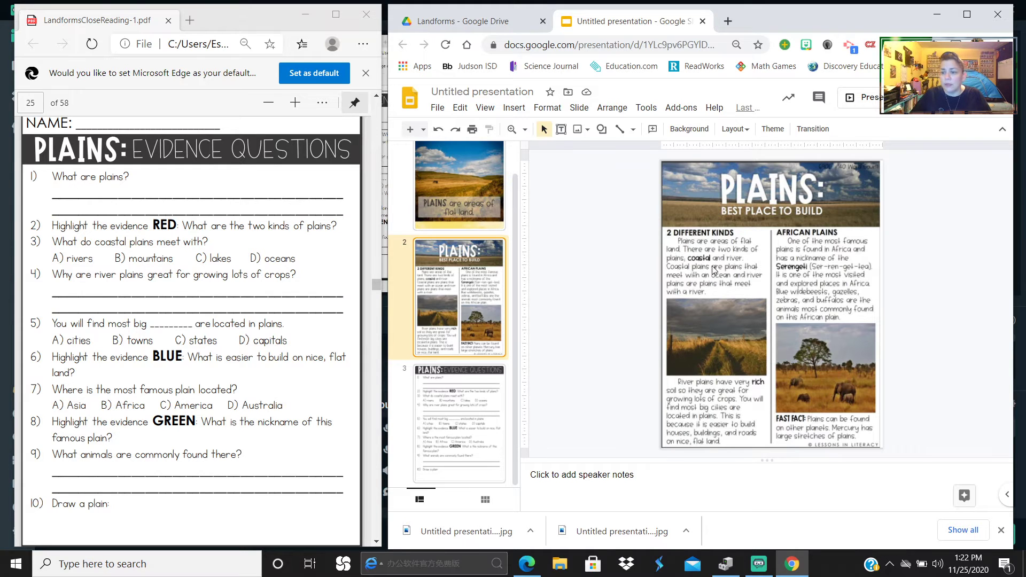
pyautogui.click(453, 448)
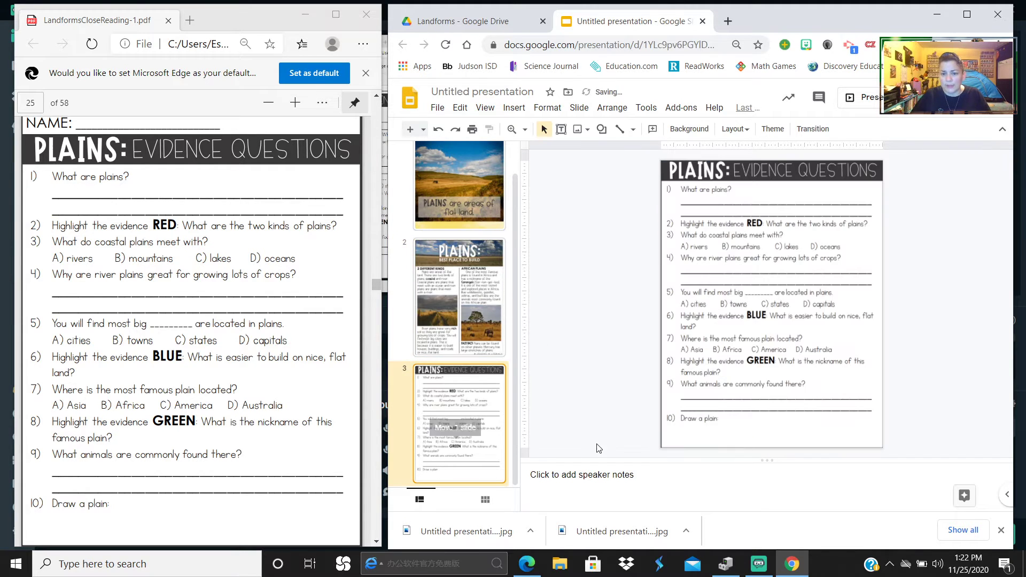
pyautogui.click(437, 108)
pyautogui.moveTo(492, 265)
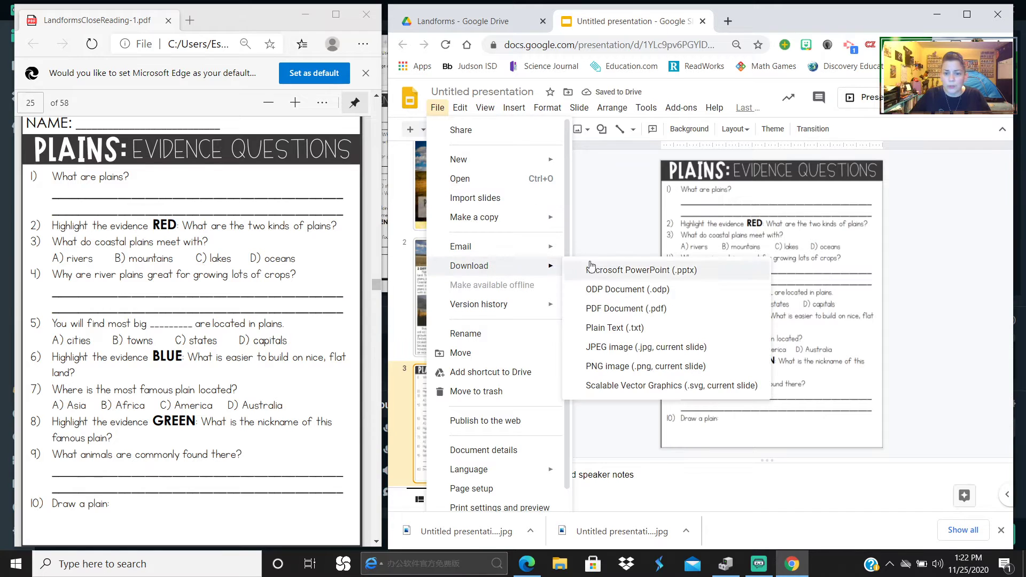
pyautogui.click(619, 348)
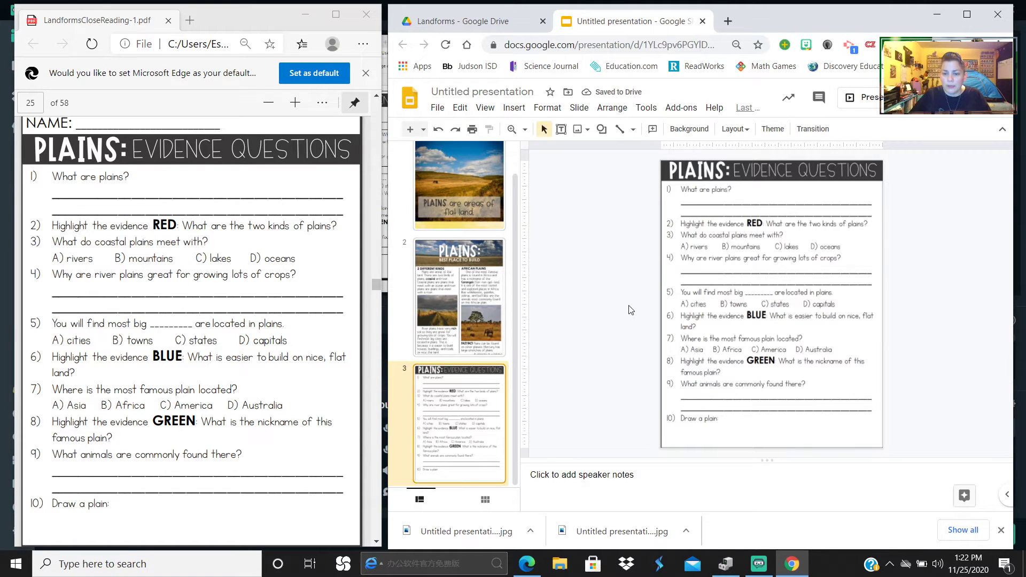
# - Delete the pasted worksheet image from slide 3 and set the downloaded evidence questions JPEG as the slide's background
pyautogui.click(705, 289)
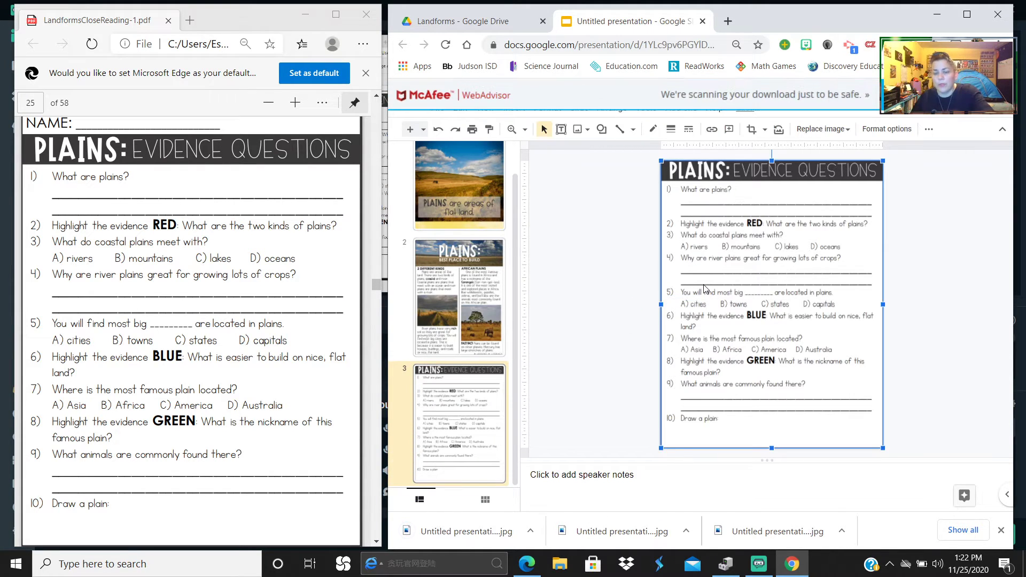
pyautogui.press('Delete')
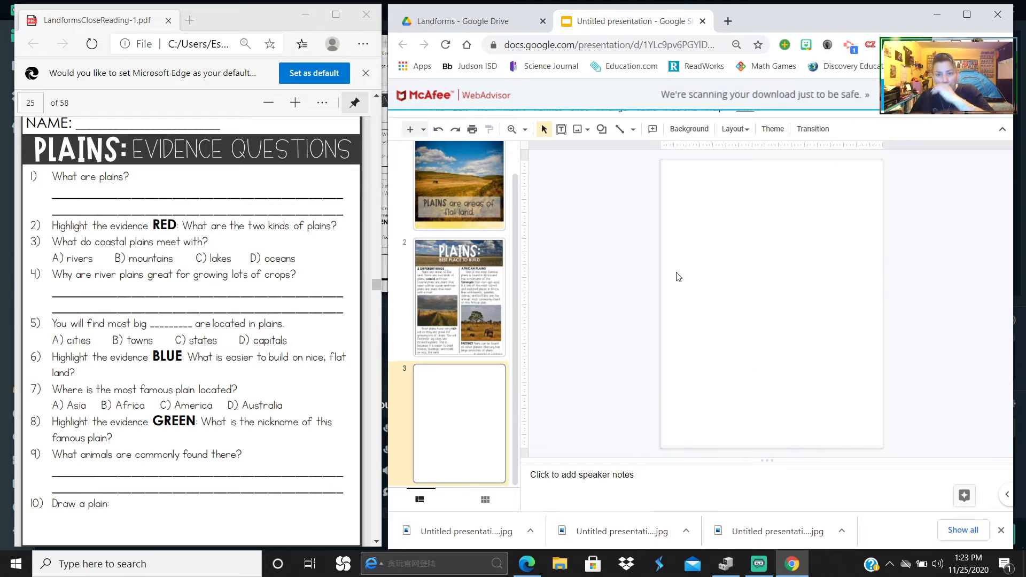
pyautogui.click(689, 130)
pyautogui.click(716, 308)
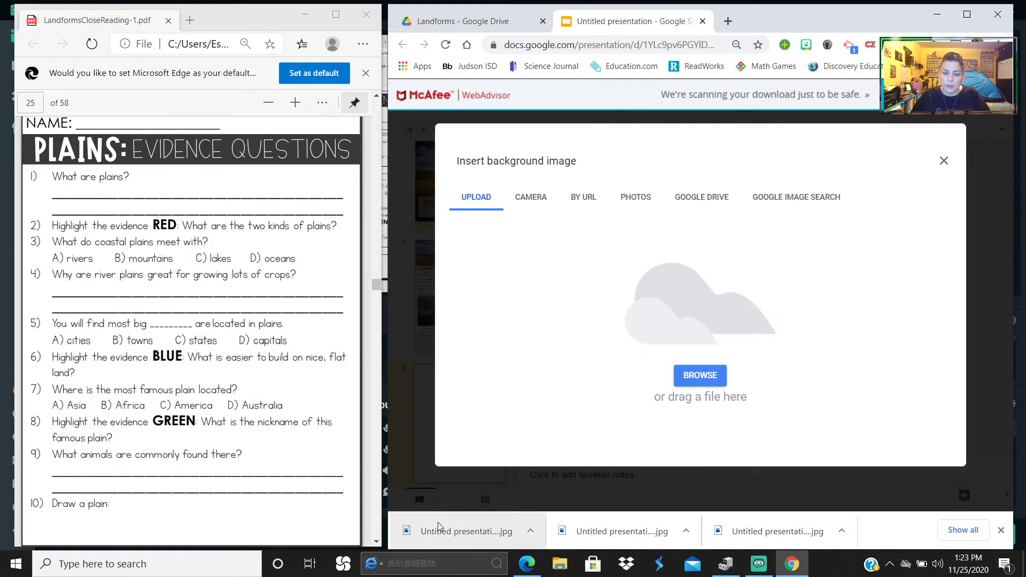
pyautogui.moveTo(423, 524); pyautogui.dragTo(696, 380)
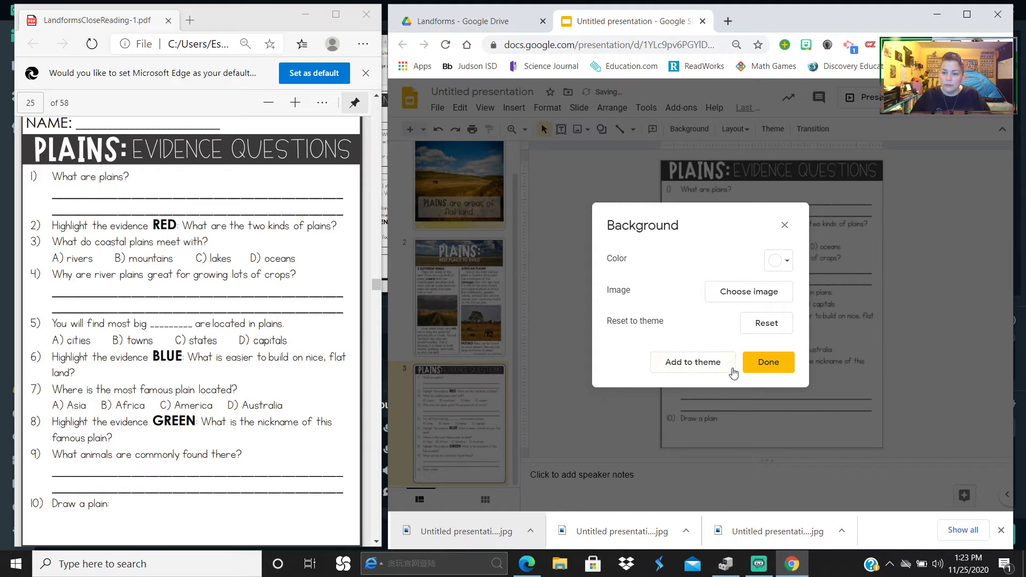
pyautogui.click(758, 366)
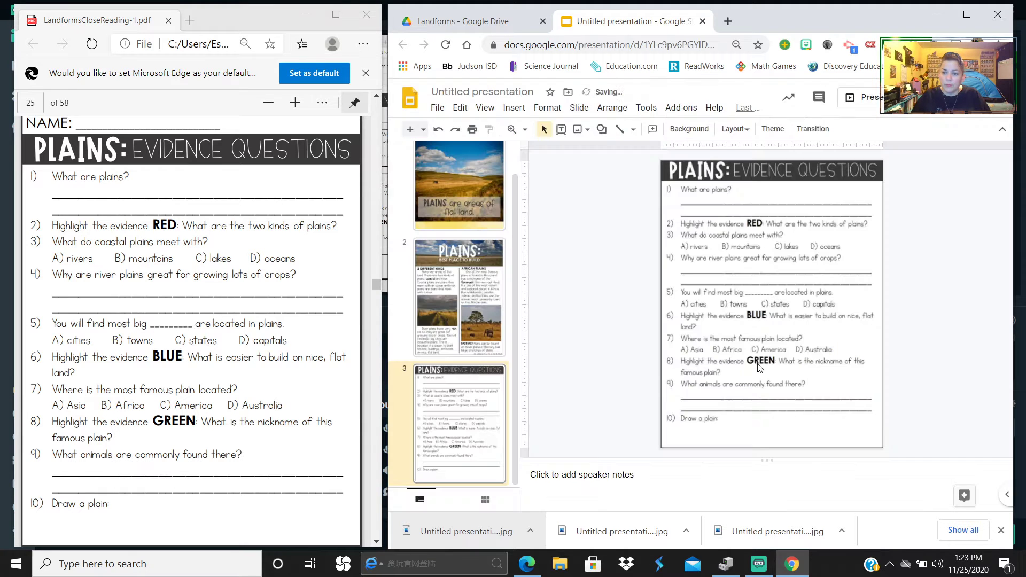
# - On slide 2, draw a text box over the two text lines beginning "plains, coastal and river"
pyautogui.click(469, 314)
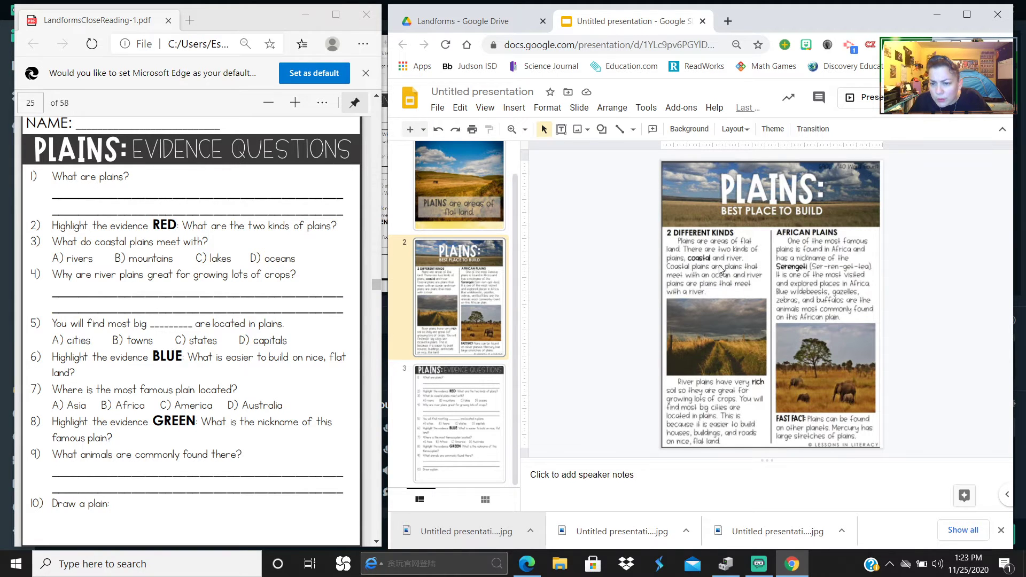
pyautogui.click(557, 131)
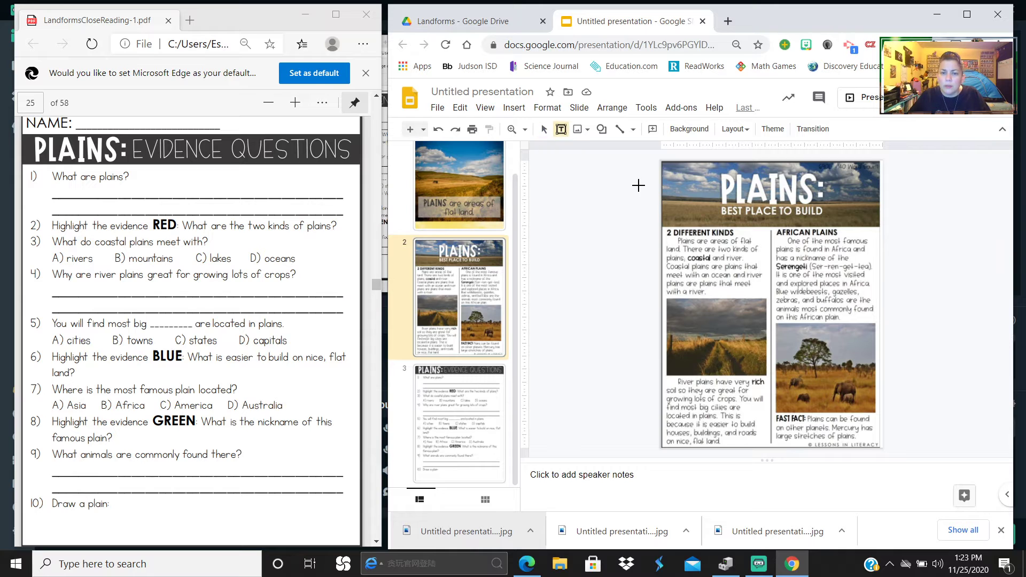
pyautogui.moveTo(663, 255); pyautogui.dragTo(767, 272)
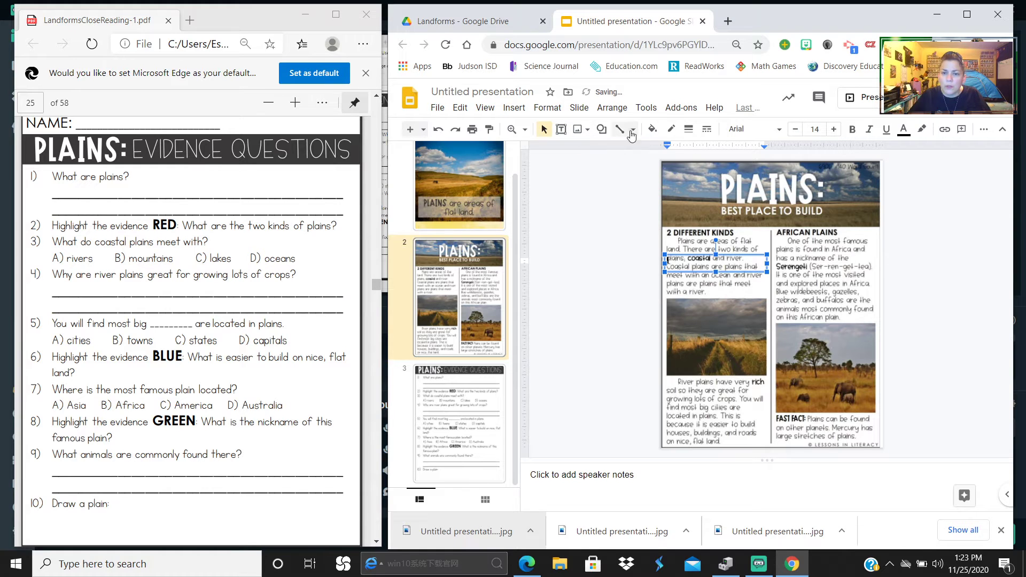
# - Fill the text box with a custom semi-transparent red, #ff000088
pyautogui.click(651, 130)
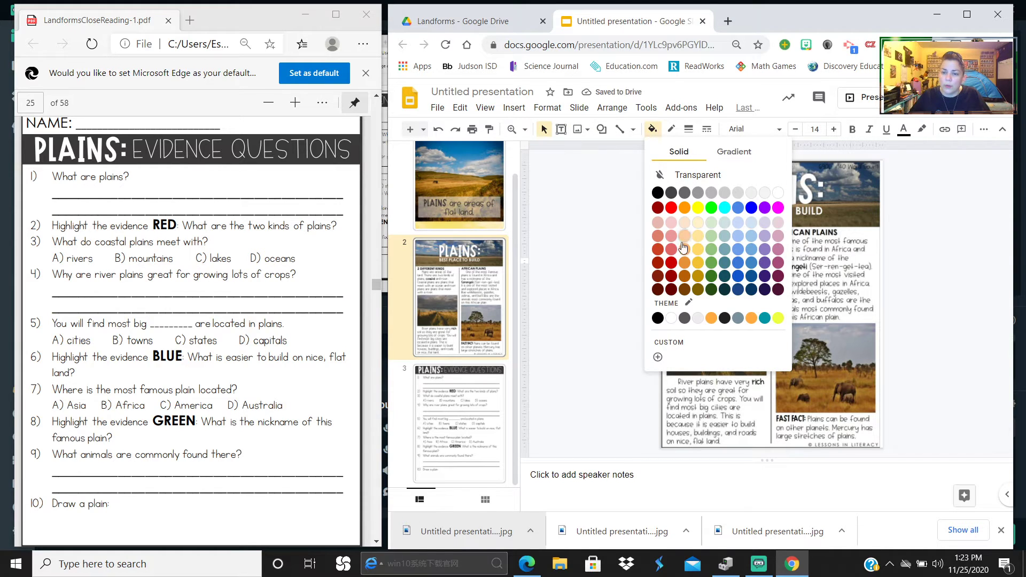
pyautogui.click(561, 130)
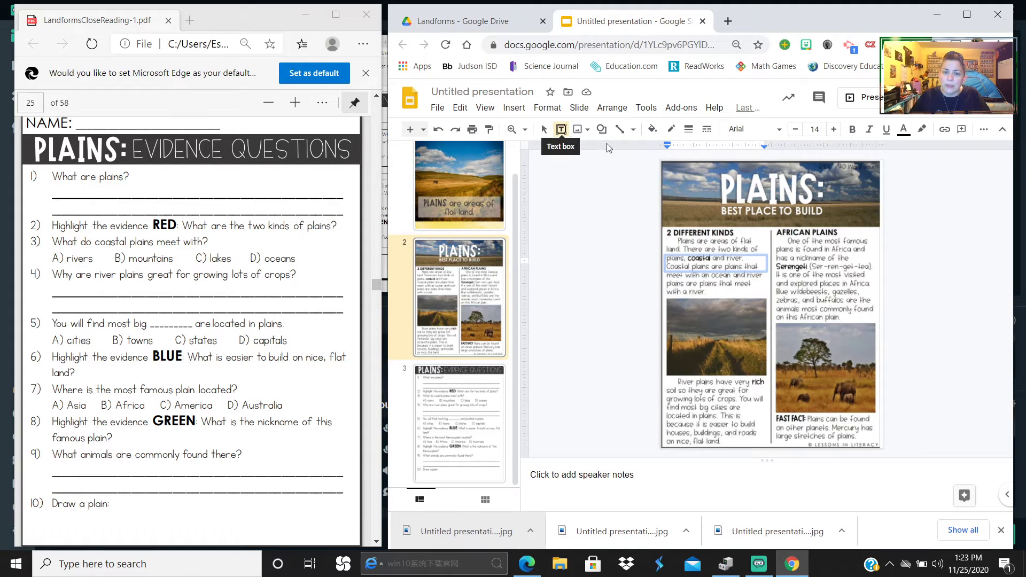
pyautogui.click(653, 130)
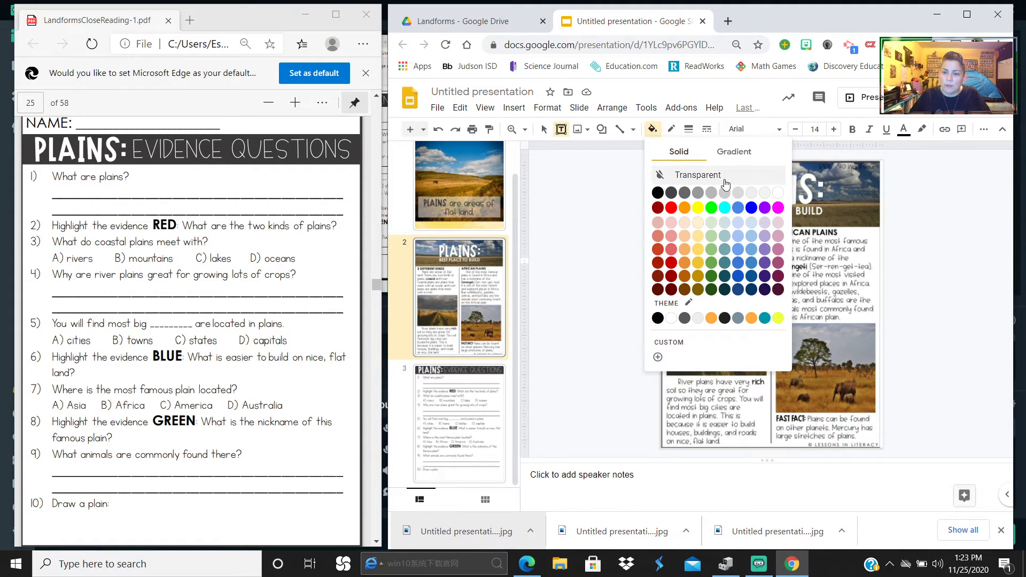
pyautogui.click(668, 342)
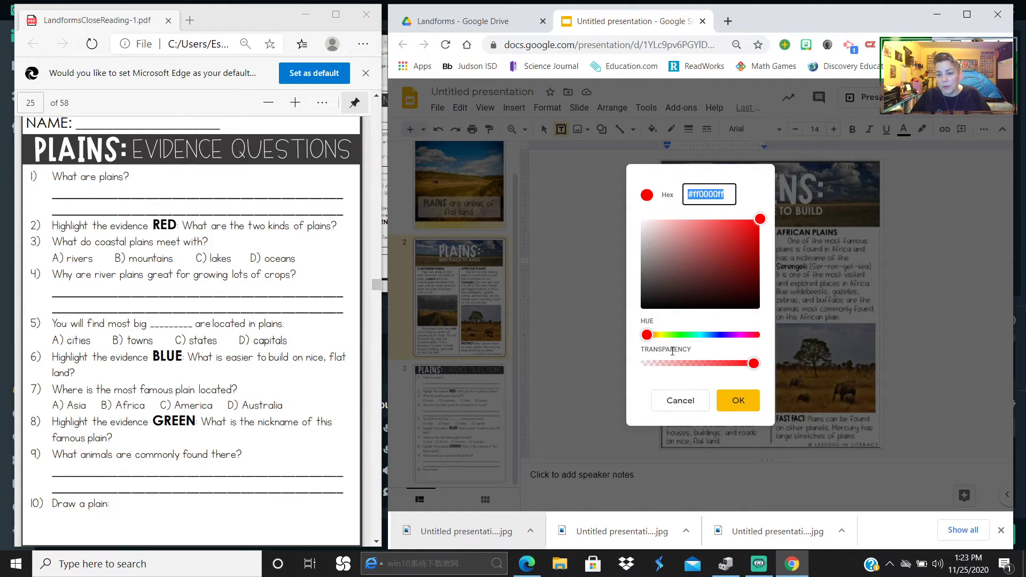
pyautogui.moveTo(758, 369); pyautogui.dragTo(705, 368)
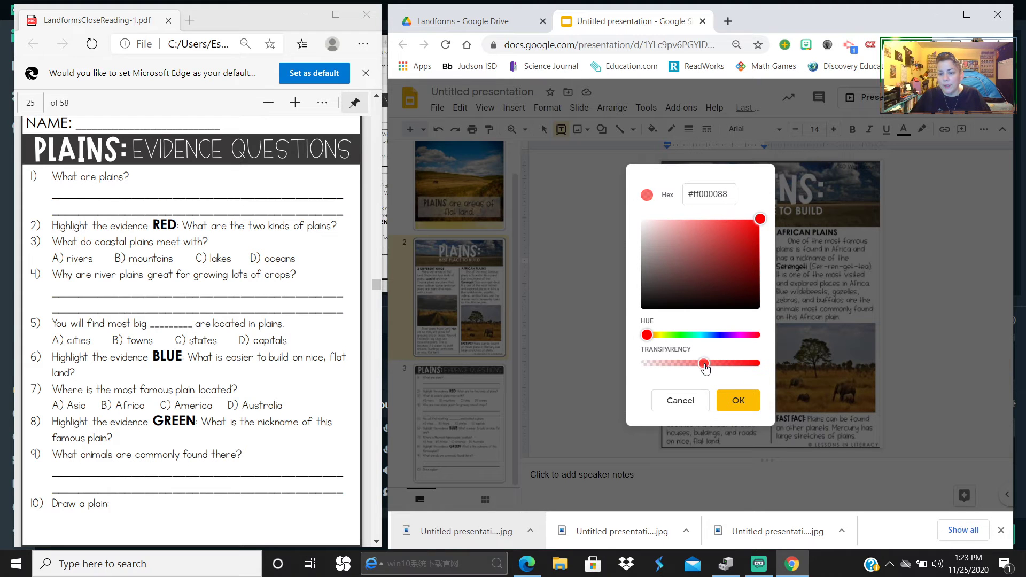
pyautogui.click(740, 402)
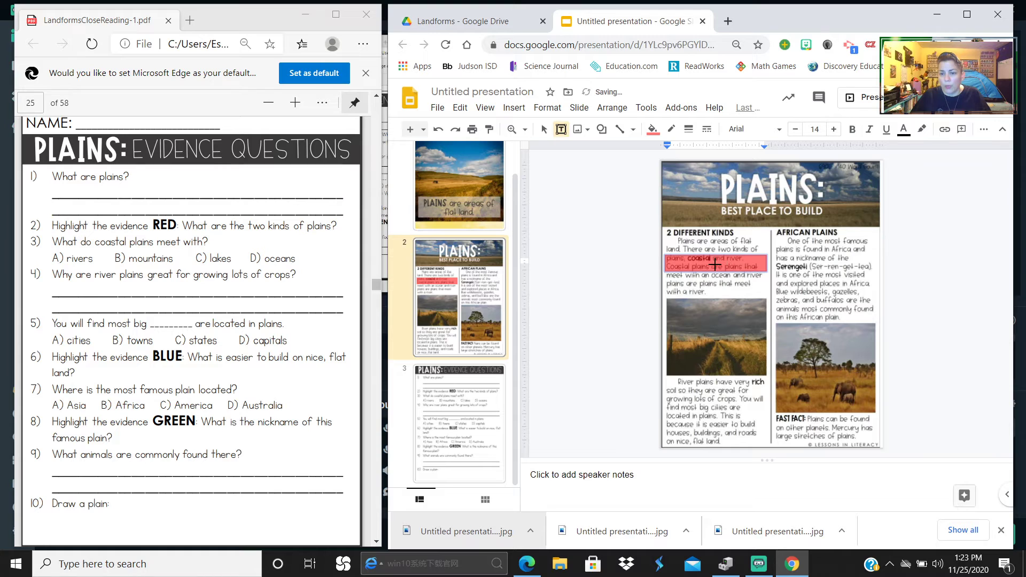
# - Try drawing a second, wider red text box across both columns of the article, and undo it
pyautogui.moveTo(656, 252); pyautogui.dragTo(832, 273)
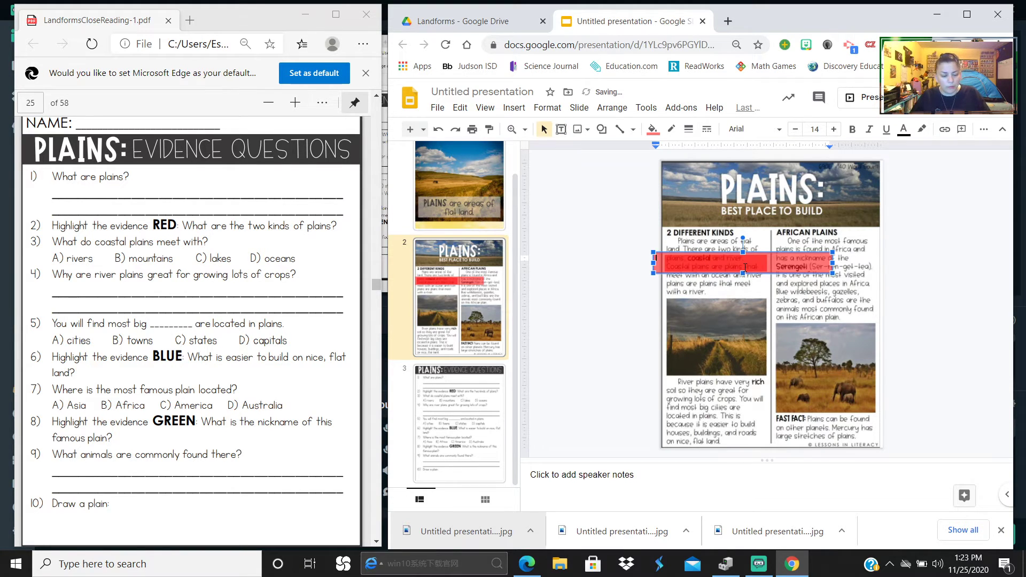
pyautogui.hotkey('ctrl', 'z')
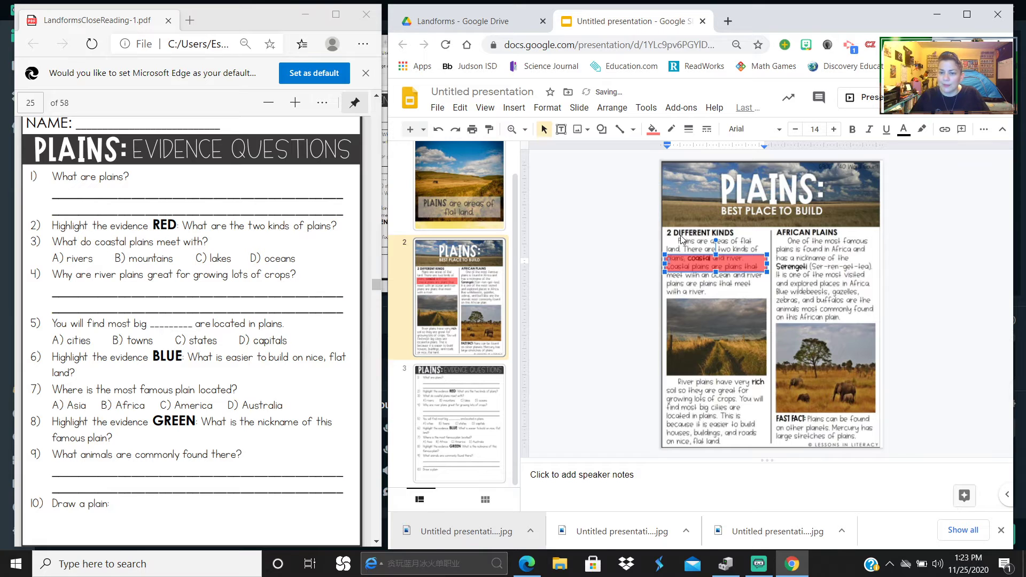
# - Move the red strip off the page beside slide 2, duplicate it twice and stack the three strips in a column
pyautogui.moveTo(707, 256); pyautogui.dragTo(595, 185)
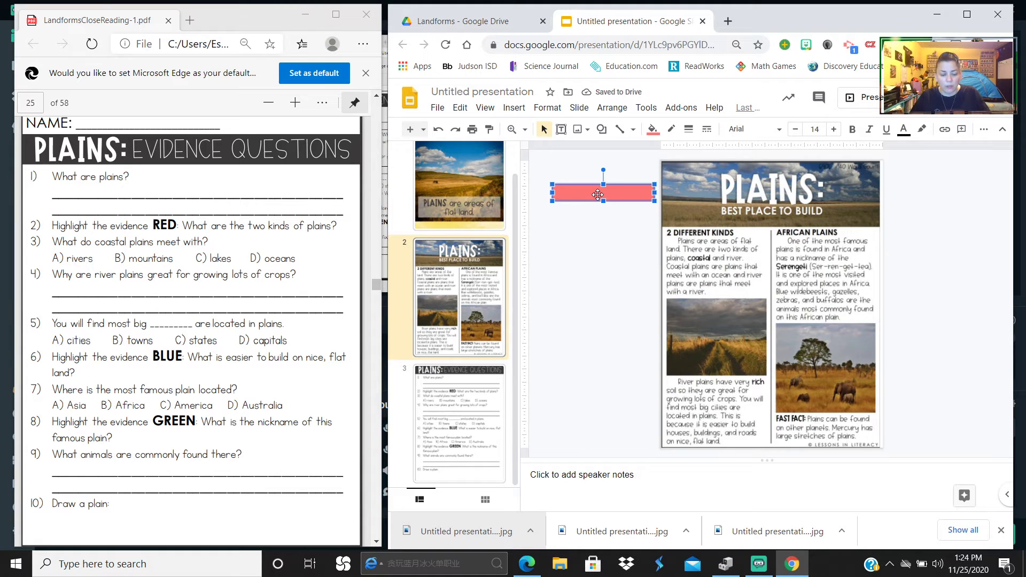
pyautogui.hotkey('ctrl', 'd')
pyautogui.hotkey('ctrl', 'd')
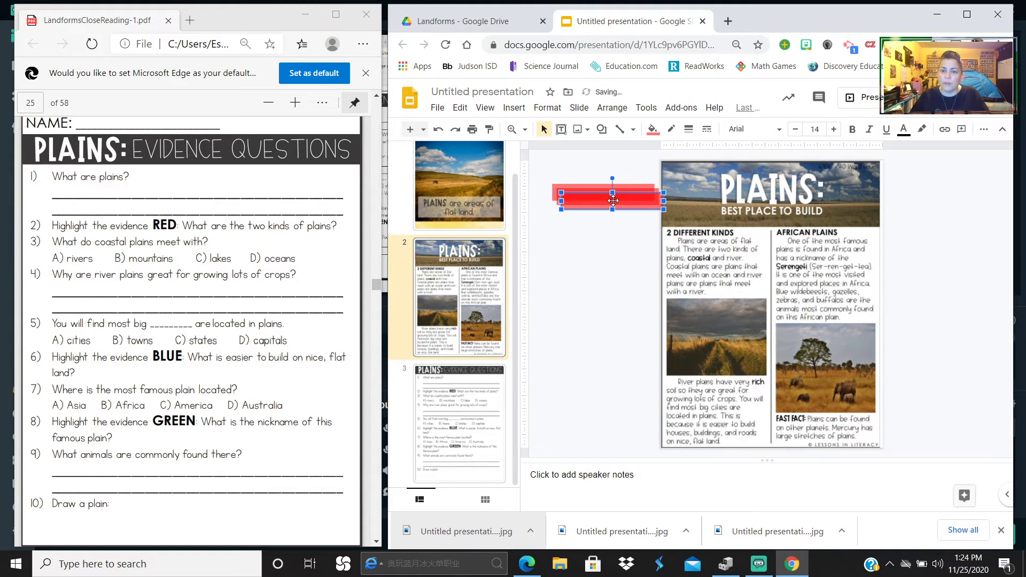
pyautogui.moveTo(613, 201)
pyautogui.mouseDown()
pyautogui.moveTo(612, 246)
pyautogui.moveTo(600, 243)
pyautogui.moveTo(607, 198)
pyautogui.moveTo(611, 207)
pyautogui.mouseUp()
pyautogui.click(606, 190)
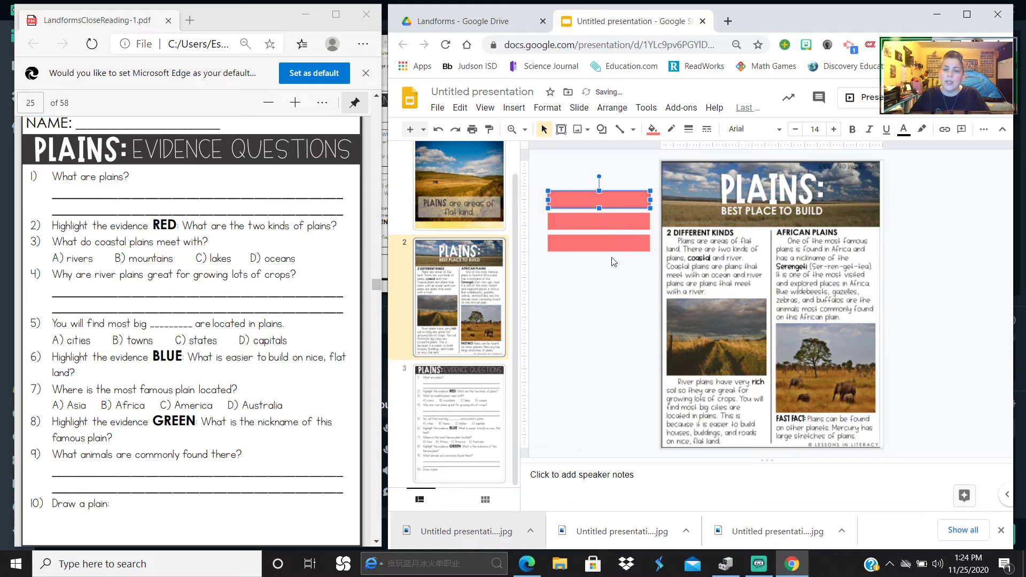
# - Recolour the middle strip with a custom semi-transparent blue fill, #004aff88
pyautogui.click(607, 224)
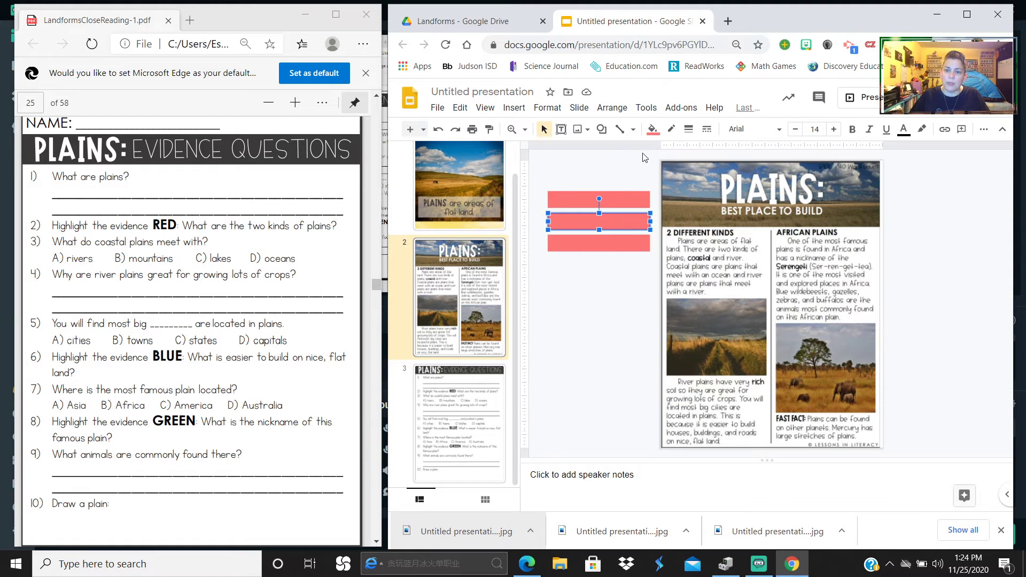
pyautogui.click(653, 129)
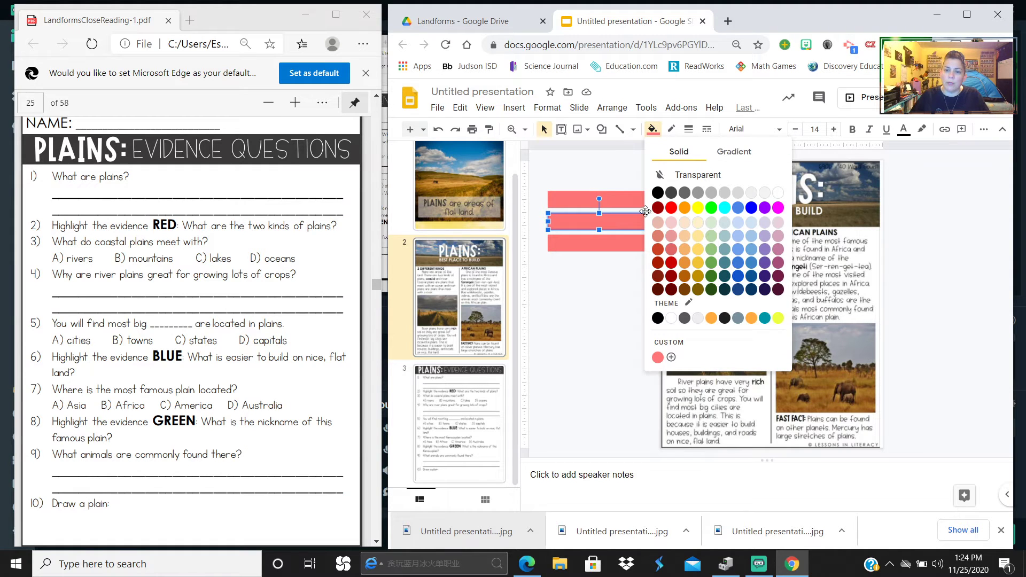
pyautogui.click(678, 343)
pyautogui.click(655, 335)
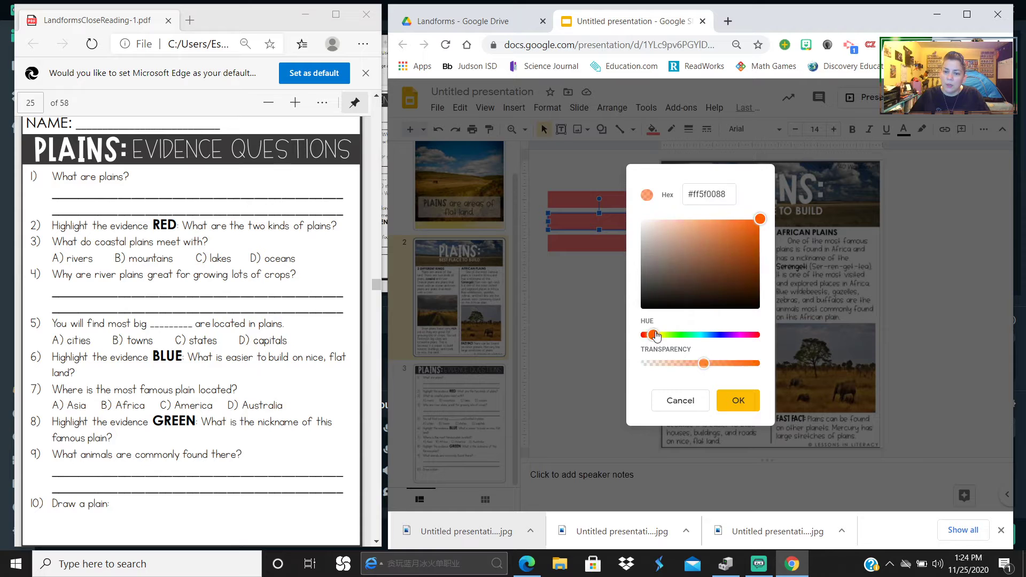
pyautogui.moveTo(655, 335); pyautogui.dragTo(713, 337)
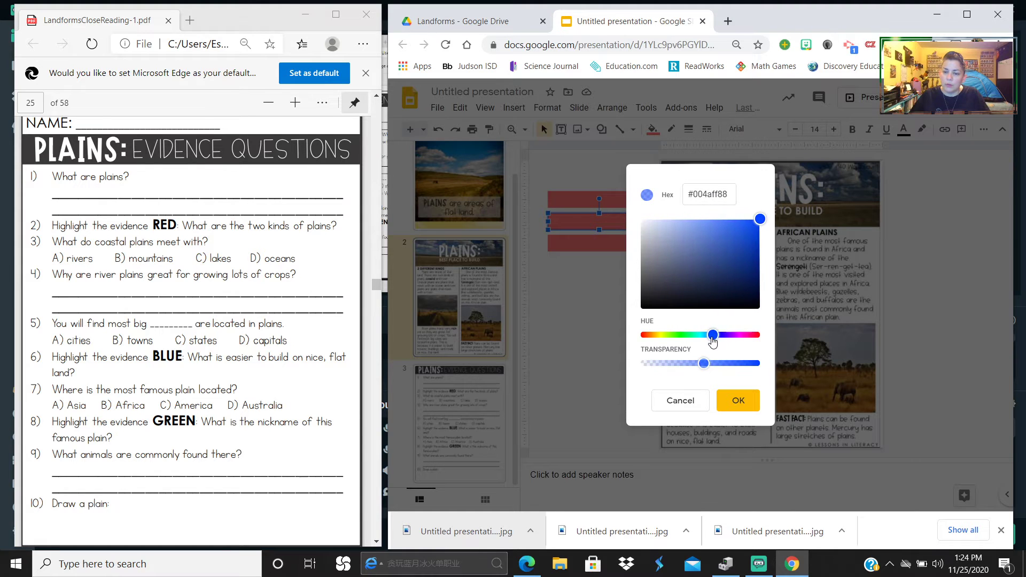
pyautogui.click(748, 409)
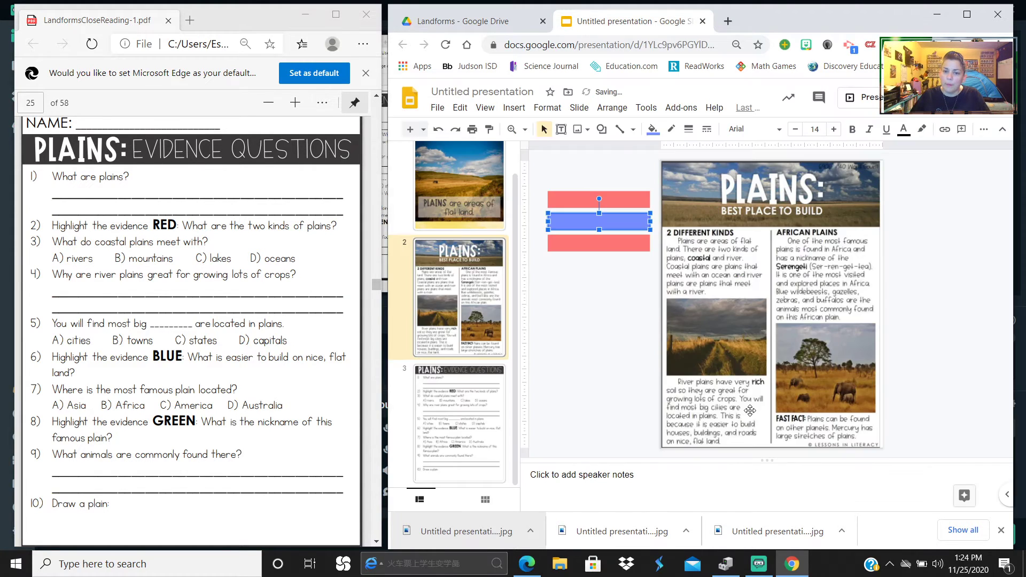
# - Recolour the lowest strip with a custom semi-transparent green fill, #25ff0093
pyautogui.click(599, 243)
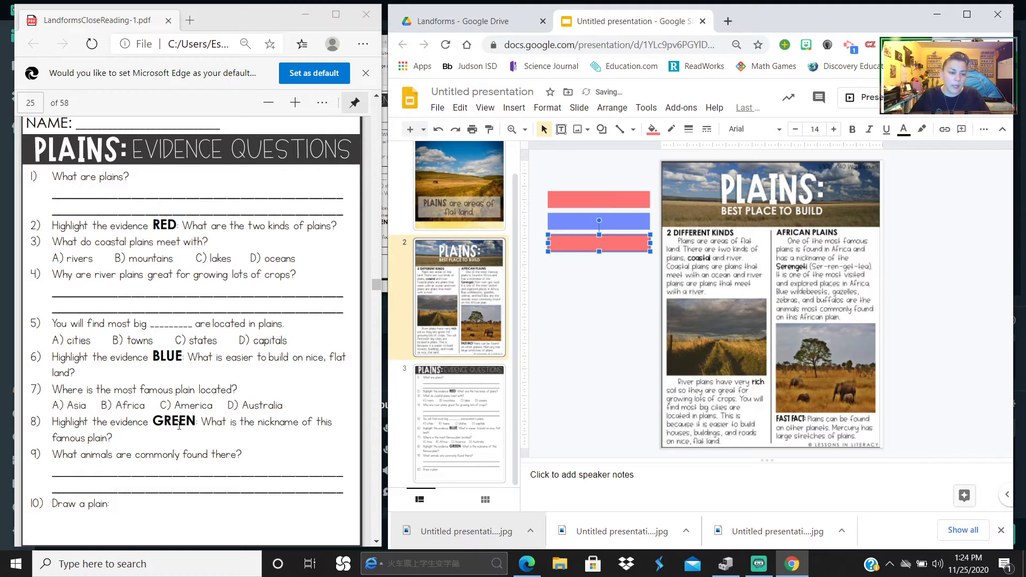
pyautogui.click(614, 225)
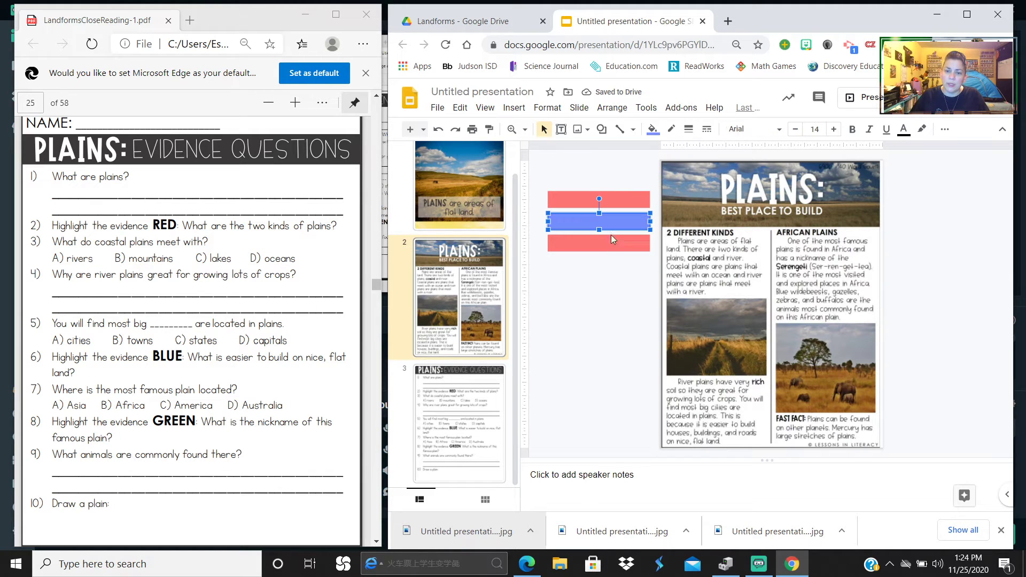
pyautogui.click(611, 243)
pyautogui.click(654, 130)
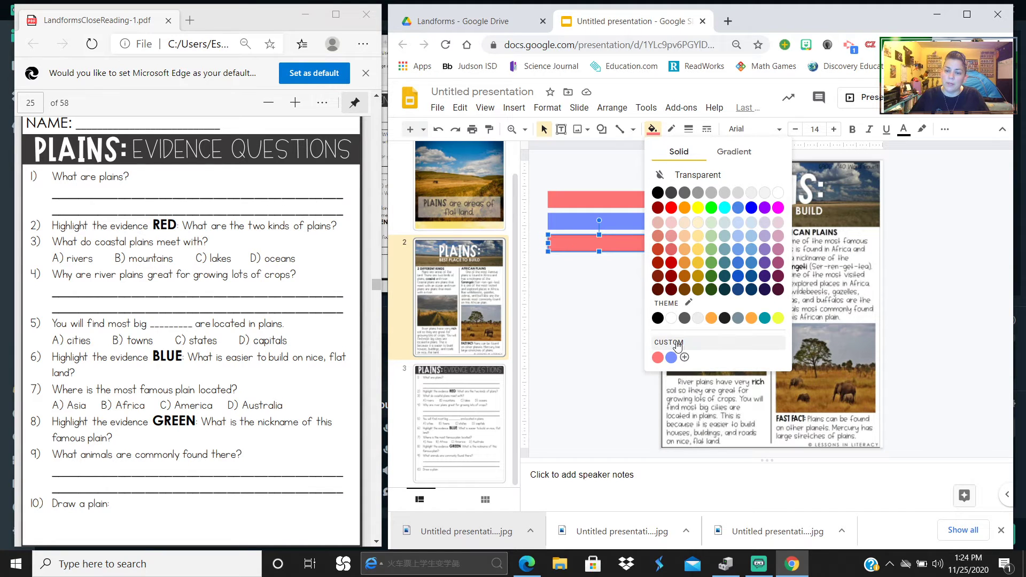
pyautogui.click(685, 357)
pyautogui.moveTo(647, 336); pyautogui.dragTo(710, 363)
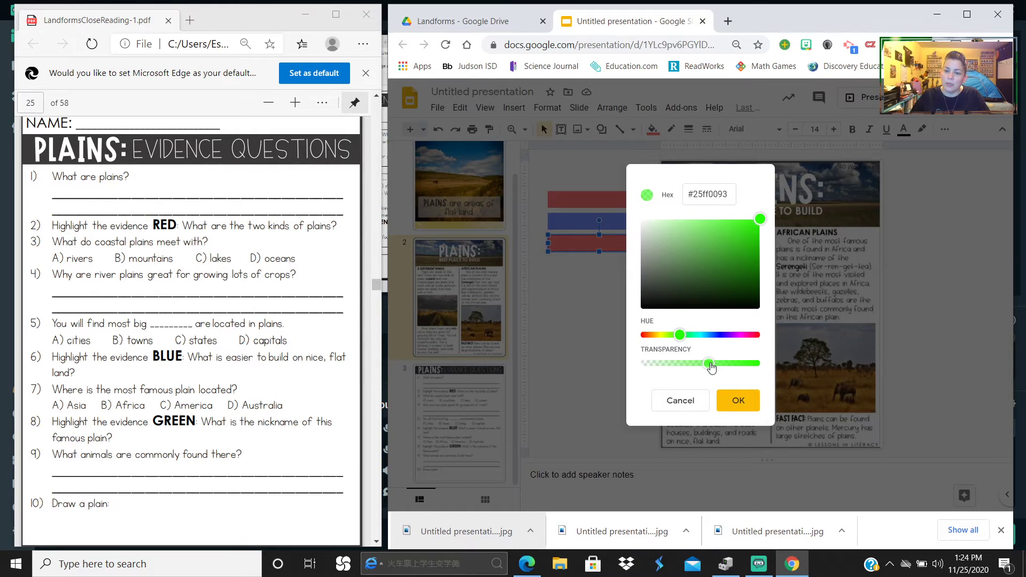
pyautogui.click(735, 400)
# - Try placing the green, blue and red strips over passages of the article, and undo all three moves
pyautogui.moveTo(598, 243); pyautogui.dragTo(707, 276)
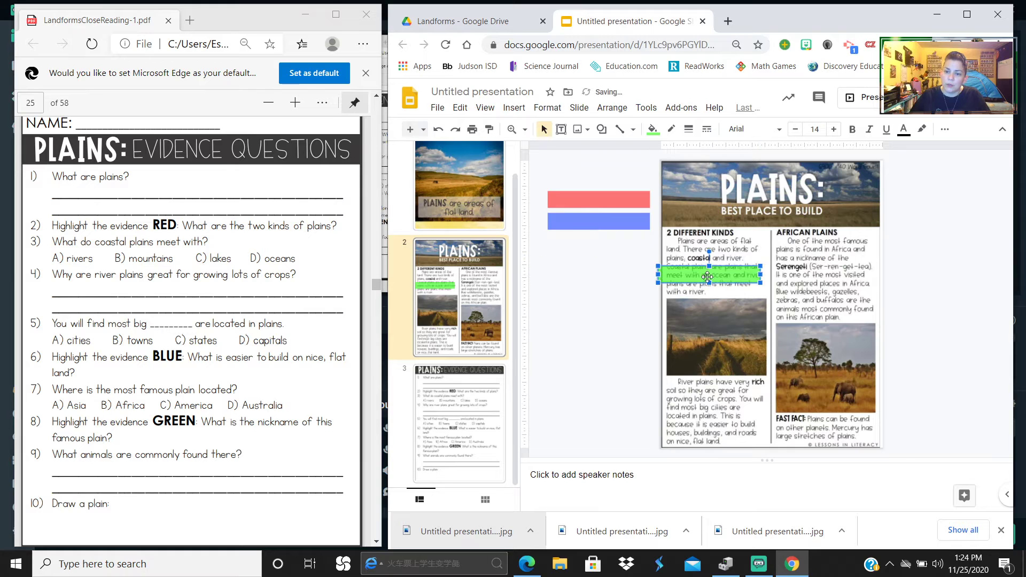
pyautogui.moveTo(606, 225); pyautogui.dragTo(818, 283)
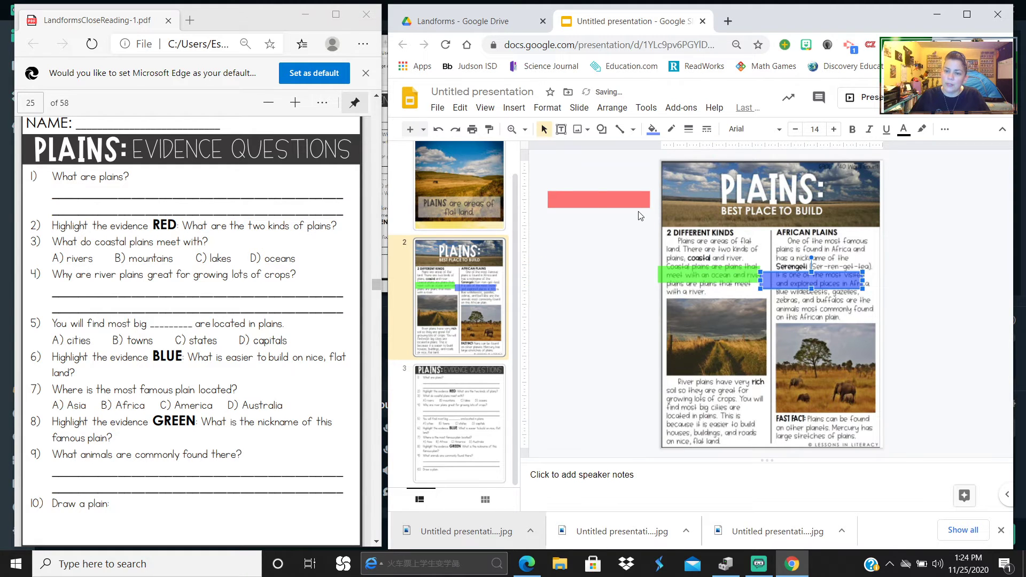
pyautogui.moveTo(627, 199); pyautogui.dragTo(725, 405)
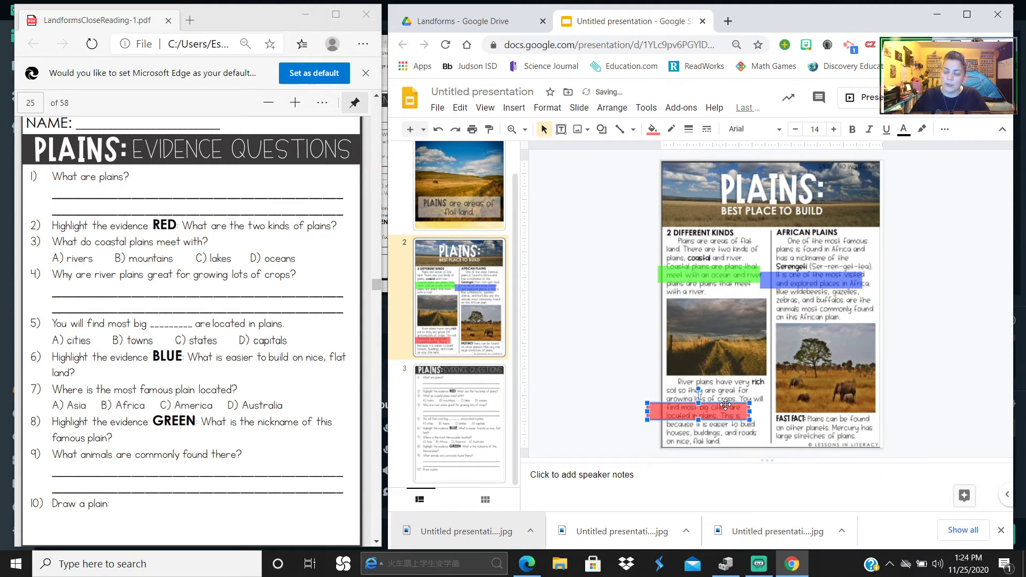
pyautogui.hotkey('ctrl', 'z')
pyautogui.hotkey('ctrl', 'z')
pyautogui.hotkey('ctrl', 'z')
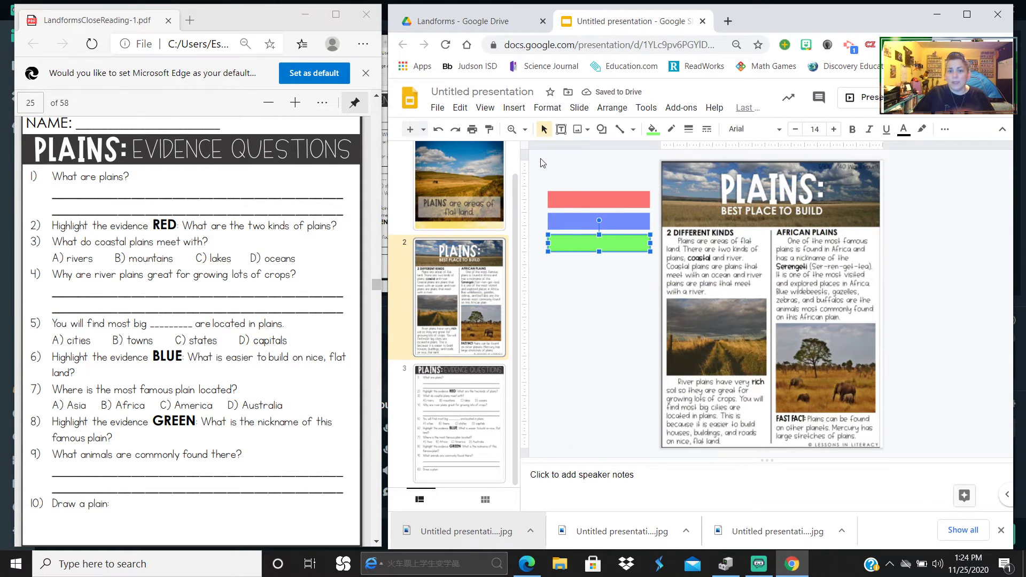
# - Add a text box above the three colour strips beside slide 2 reading "Use the Highlighter strips to highlight text evidence."
pyautogui.click(562, 128)
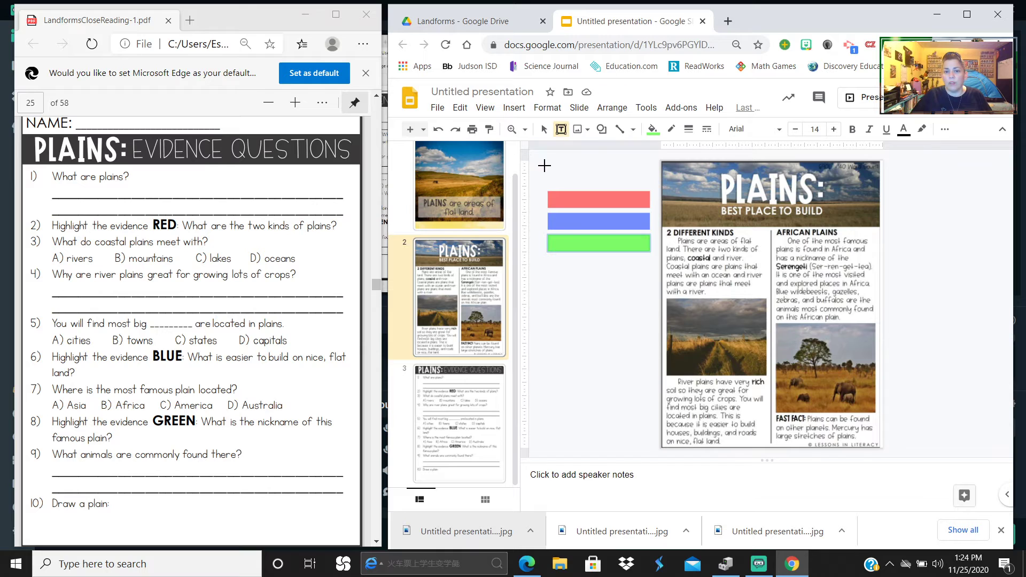
pyautogui.moveTo(544, 166); pyautogui.dragTo(653, 188)
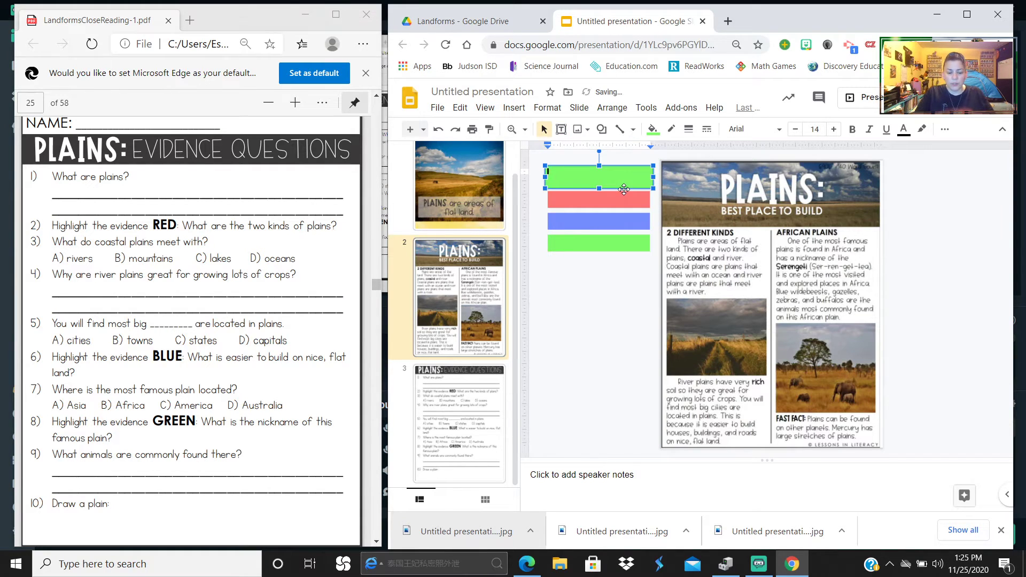
pyautogui.write('Use the Highlighter strips')
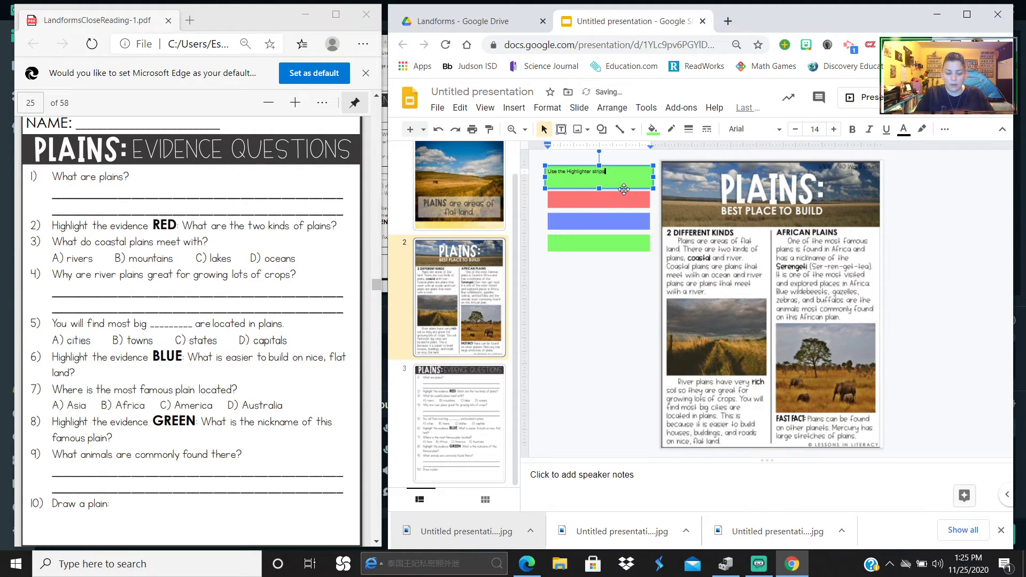
pyautogui.write('to ')
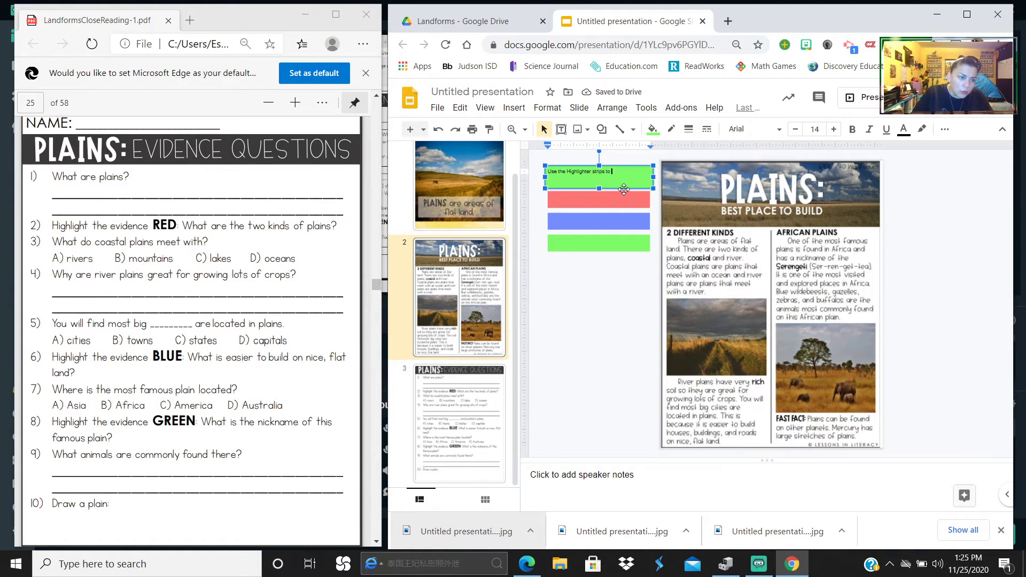
pyautogui.write('highlight text')
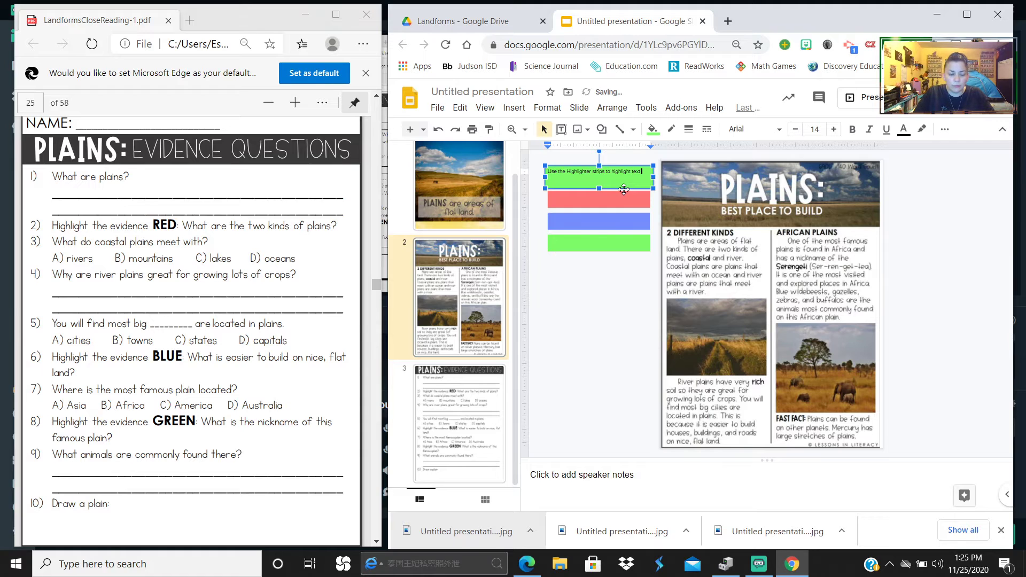
pyautogui.write('dence.')
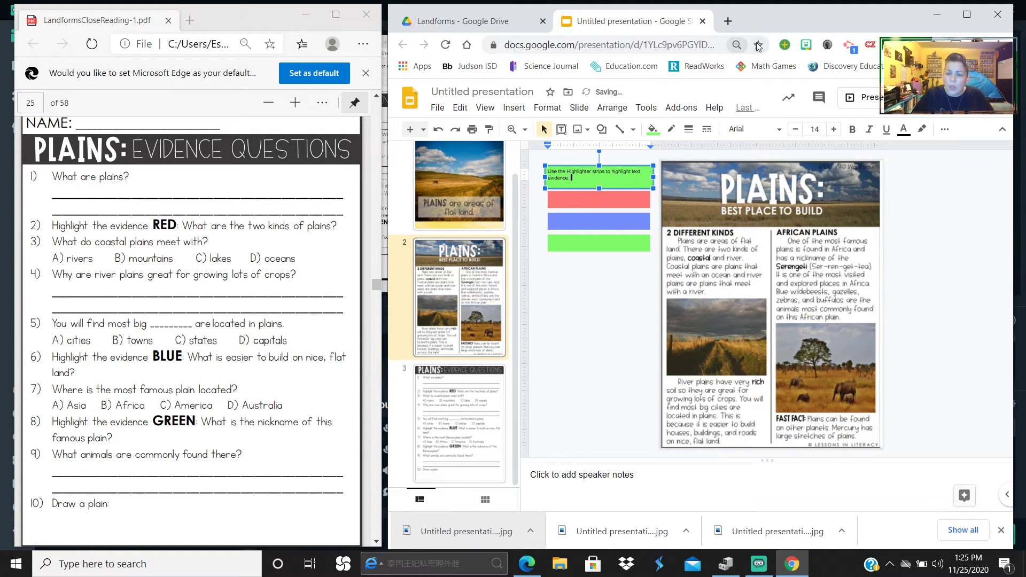
# - Give the instruction text box a black outline and white fill, and shorten it to fit its two lines of text
pyautogui.click(689, 129)
pyautogui.click(706, 170)
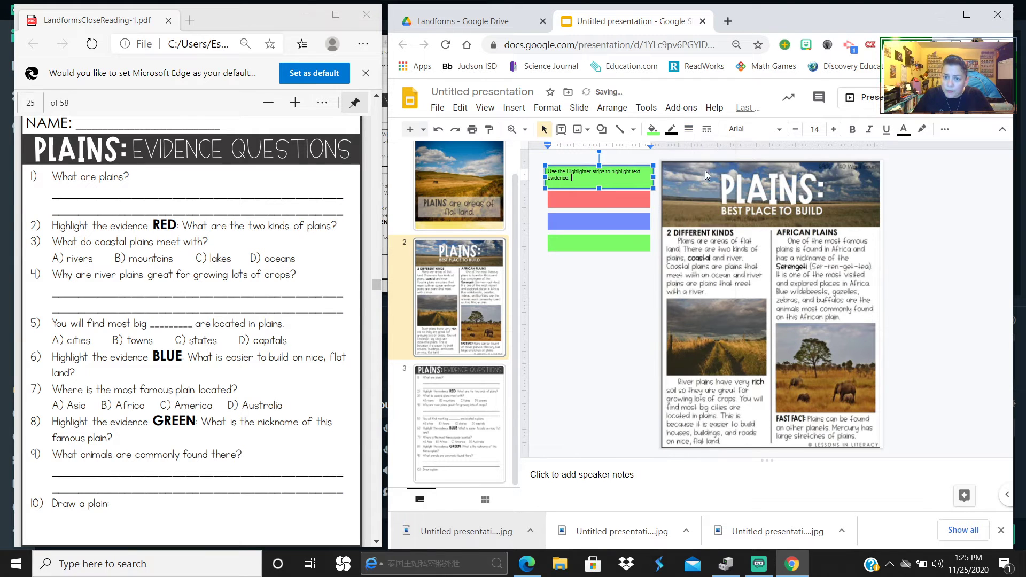
pyautogui.moveTo(598, 188); pyautogui.dragTo(599, 183)
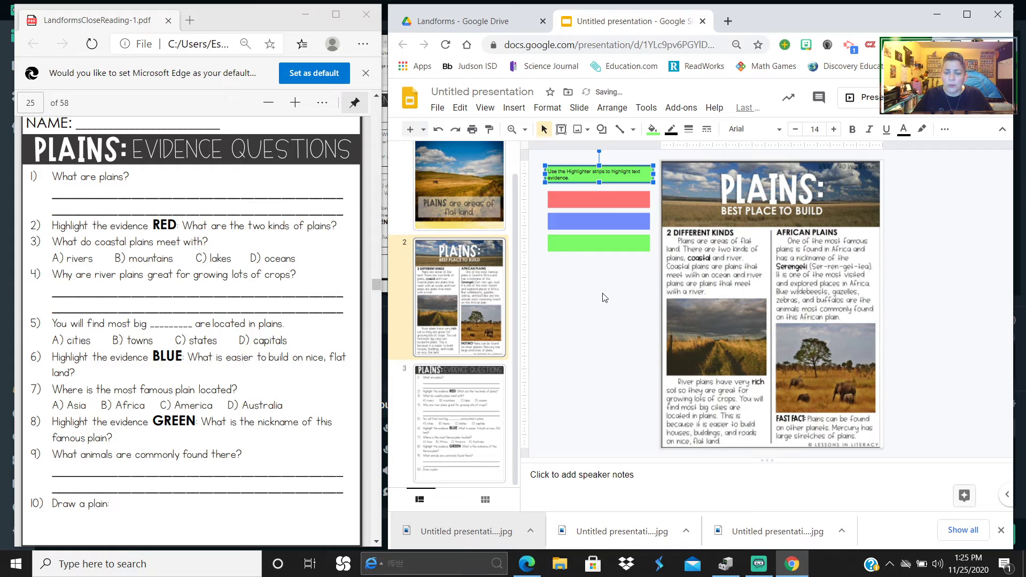
pyautogui.click(654, 130)
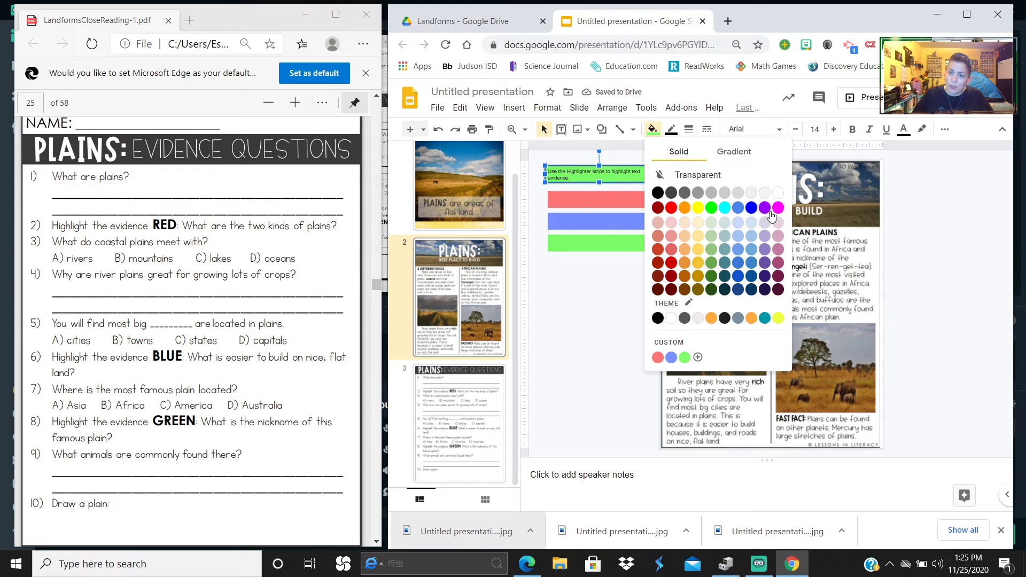
pyautogui.click(777, 191)
pyautogui.click(617, 319)
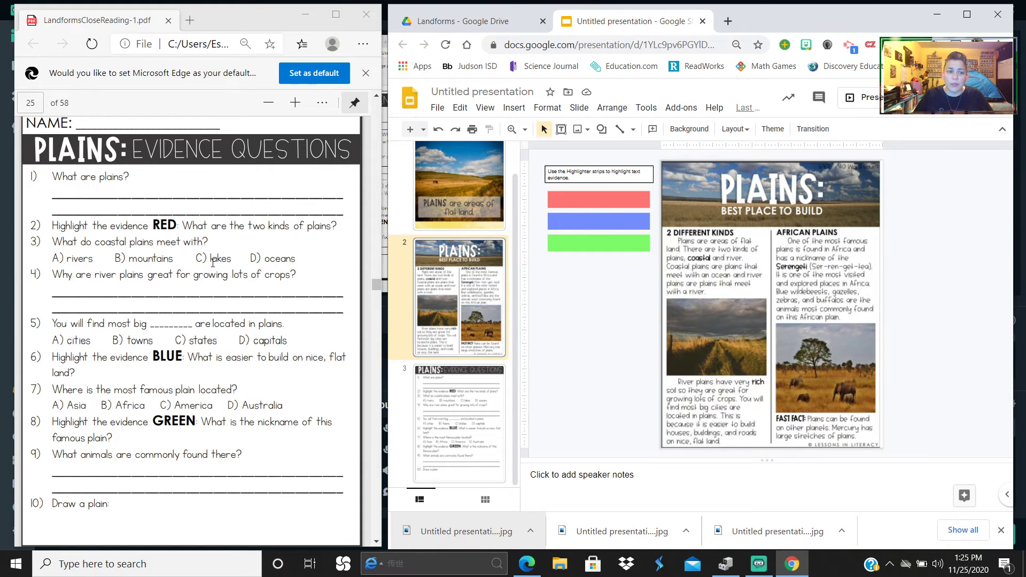
# - On slide 3, draw a text box over the answer lines of question 1 and fill it with white
pyautogui.click(117, 194)
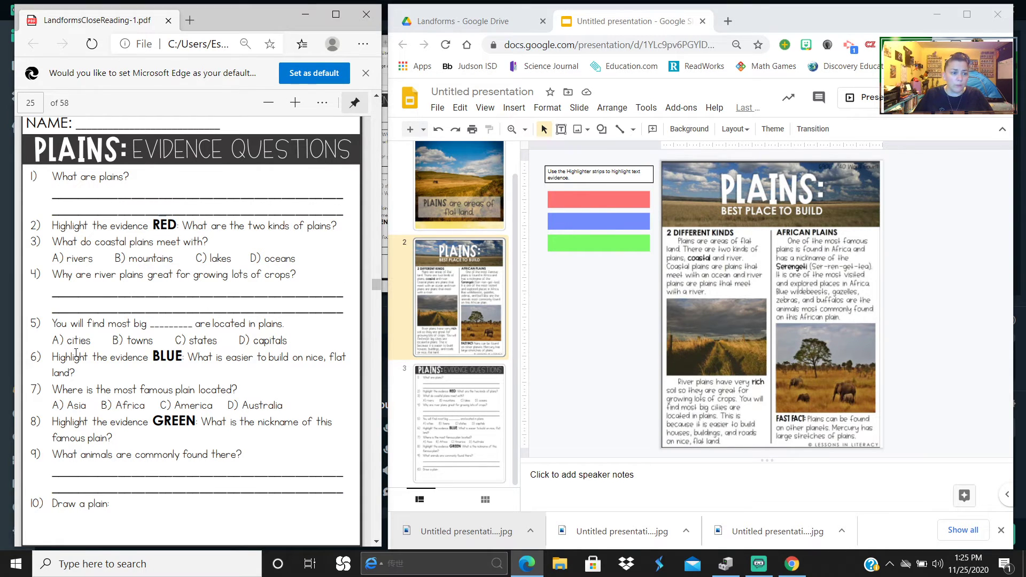
pyautogui.click(453, 368)
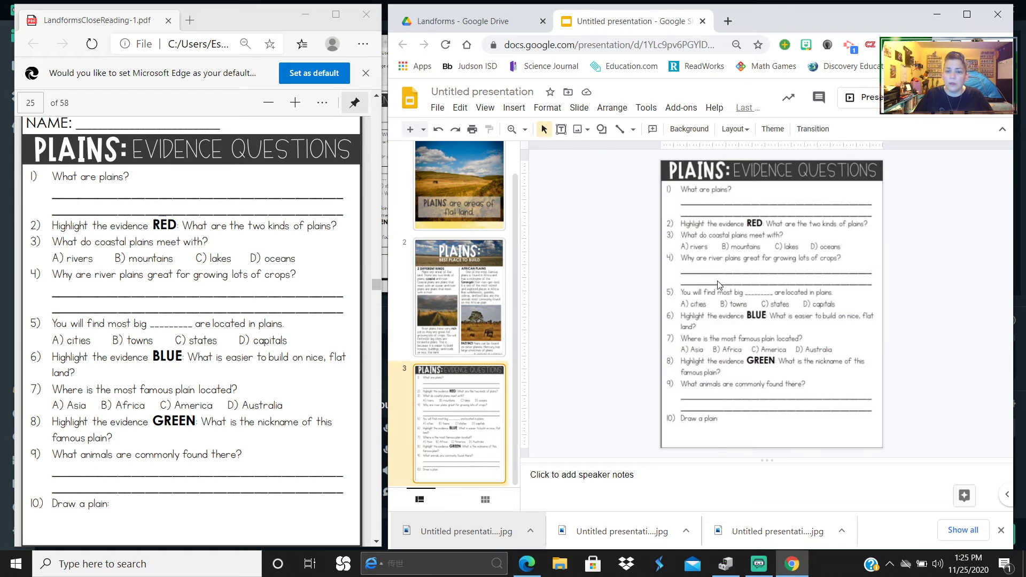
pyautogui.click(560, 129)
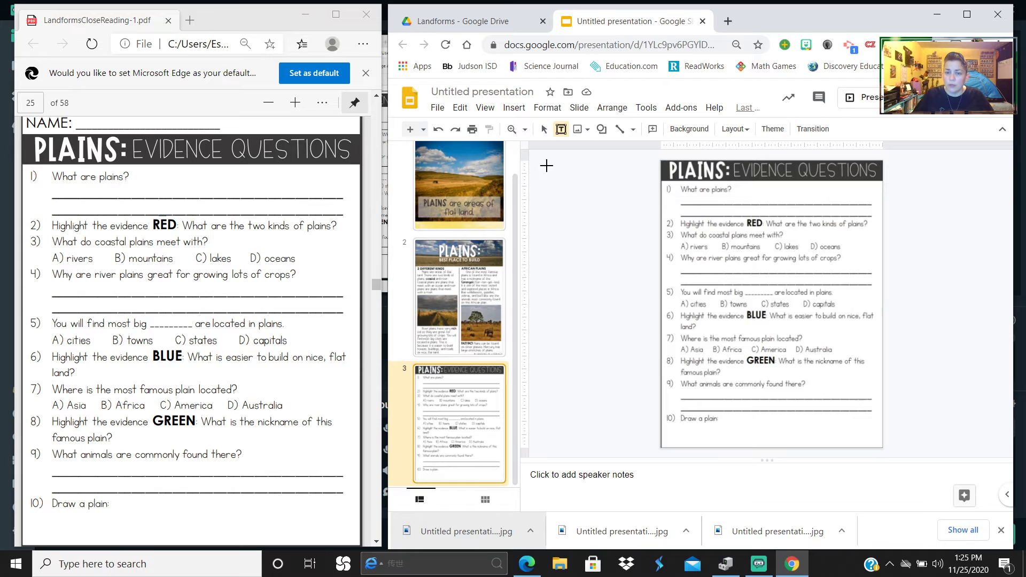
pyautogui.click(544, 129)
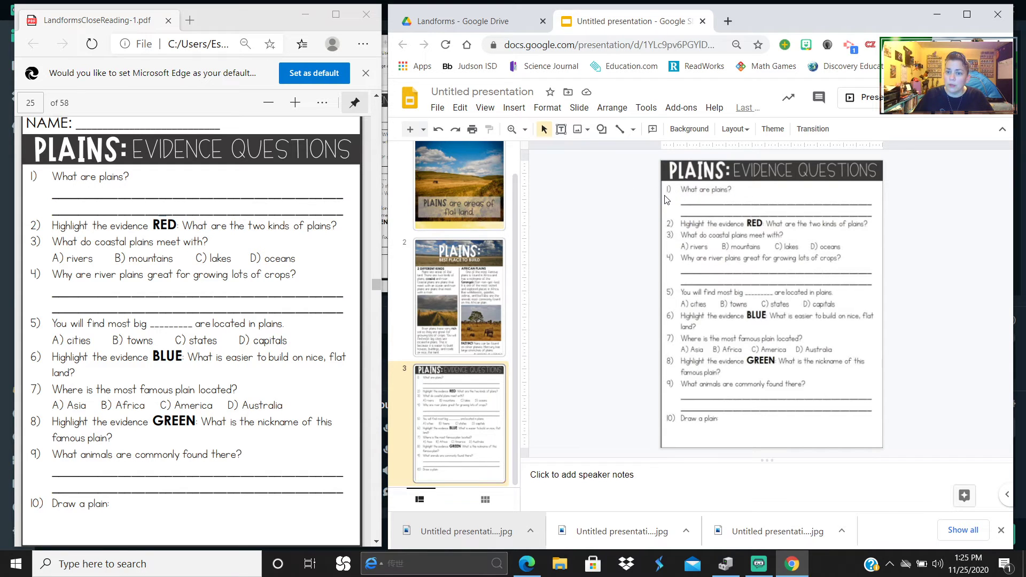
pyautogui.click(561, 128)
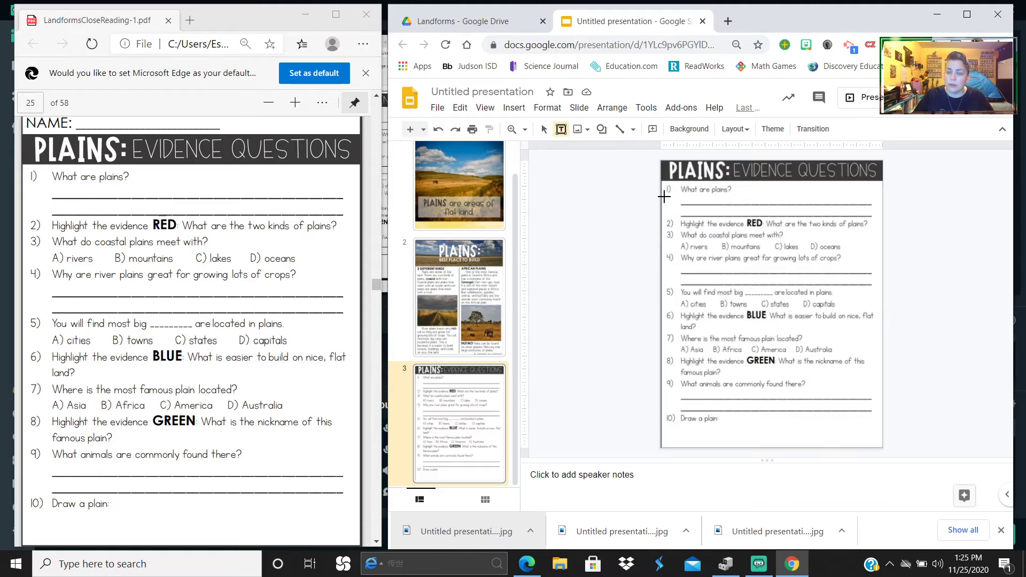
pyautogui.moveTo(665, 198)
pyautogui.mouseDown()
pyautogui.moveTo(669, 213)
pyautogui.moveTo(881, 219)
pyautogui.mouseUp()
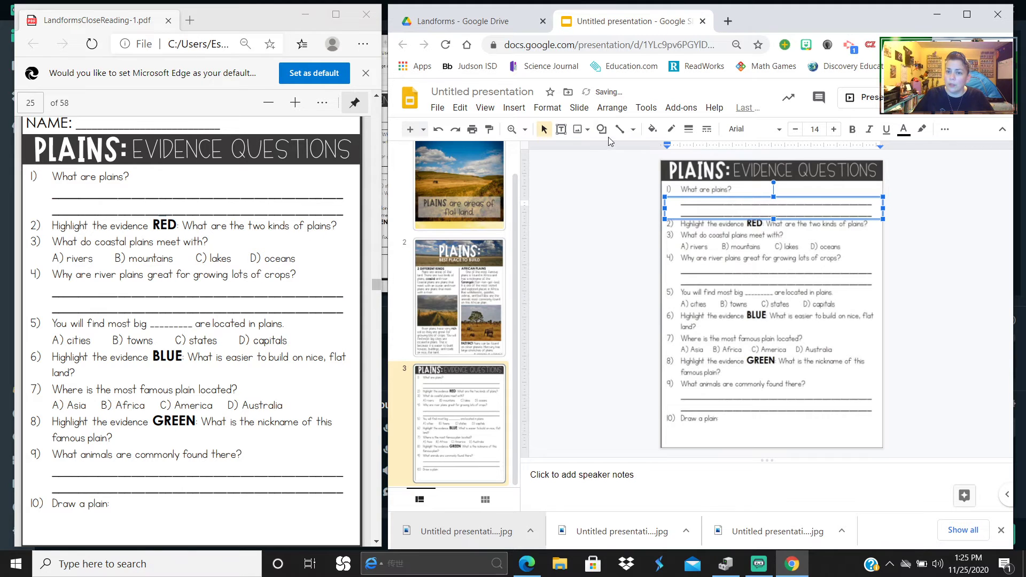
pyautogui.click(653, 129)
pyautogui.click(778, 193)
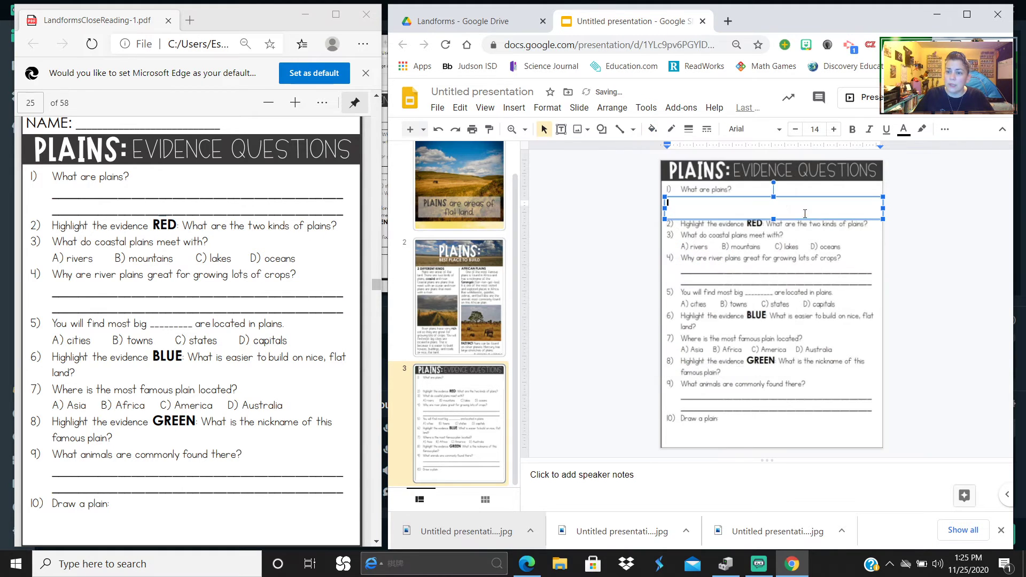
# - Enter "Double click to type your answers here..." in the question 1 answer box
pyautogui.click(695, 214)
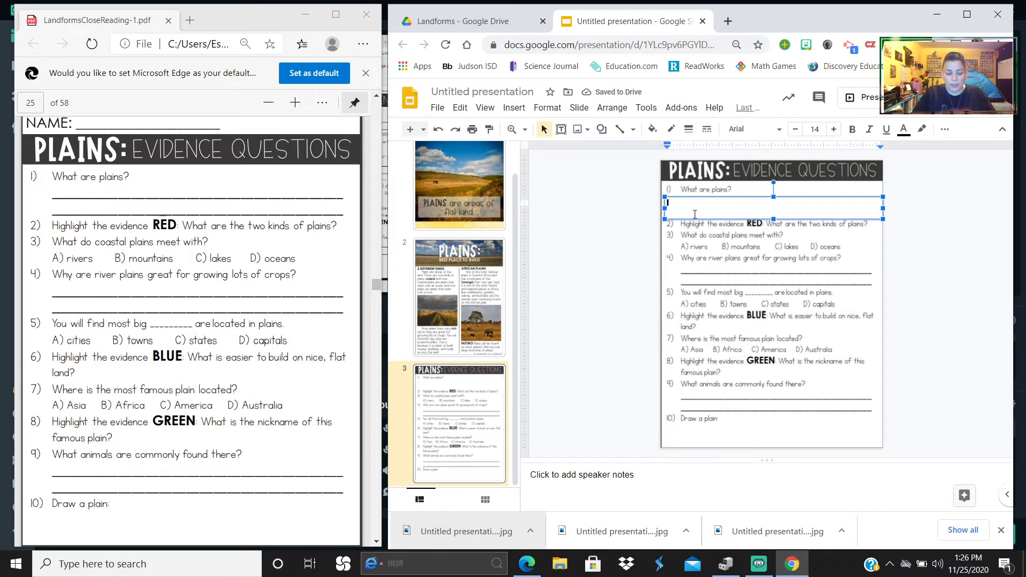
pyautogui.write('Double')
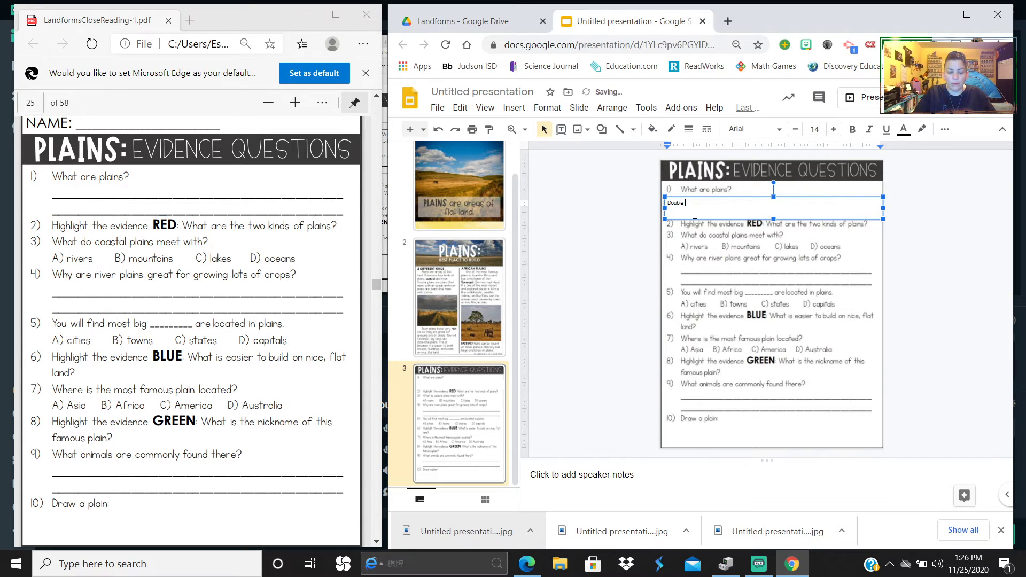
pyautogui.write(' click to t')
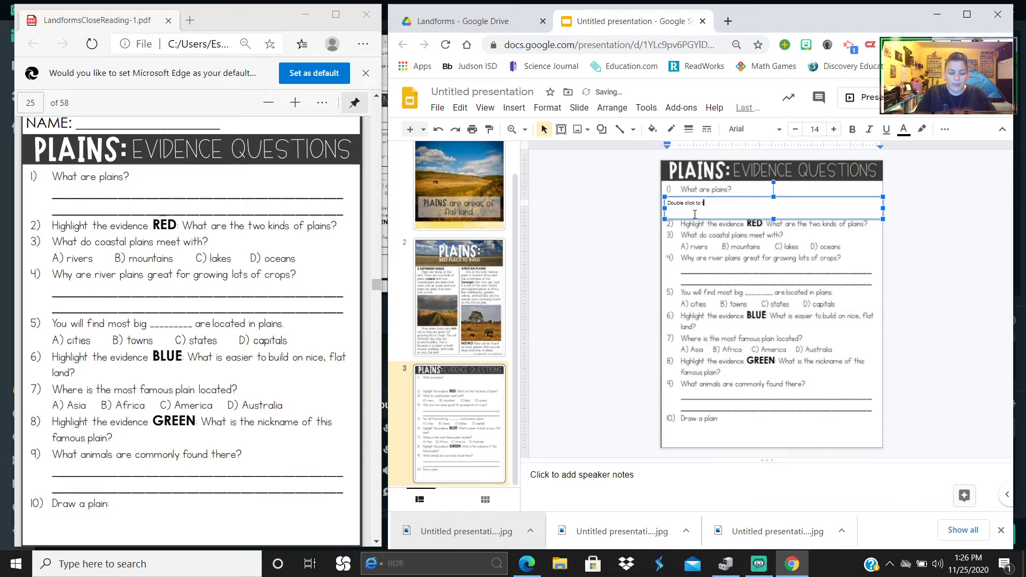
pyautogui.write('ype')
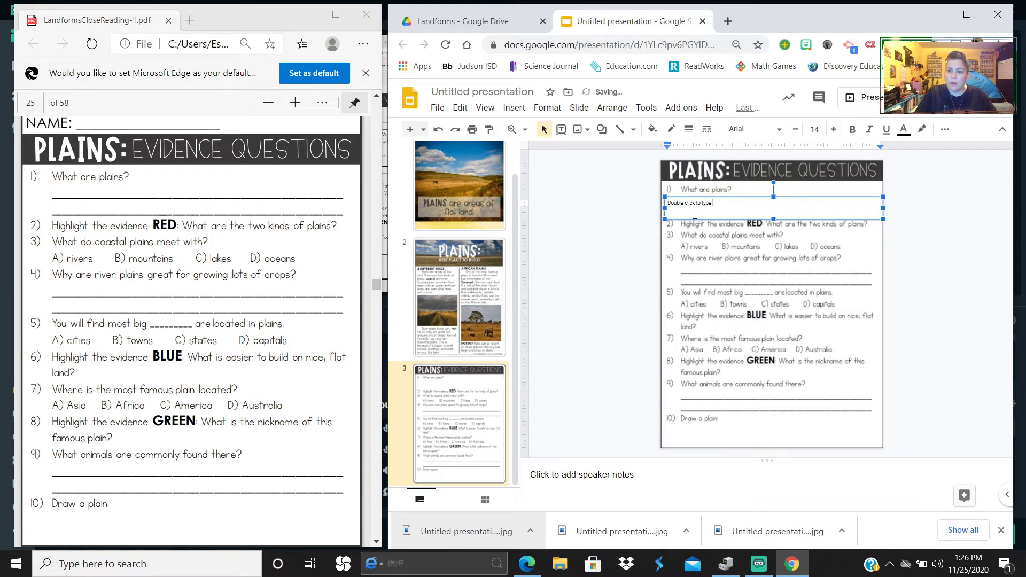
pyautogui.write(' your answers here')
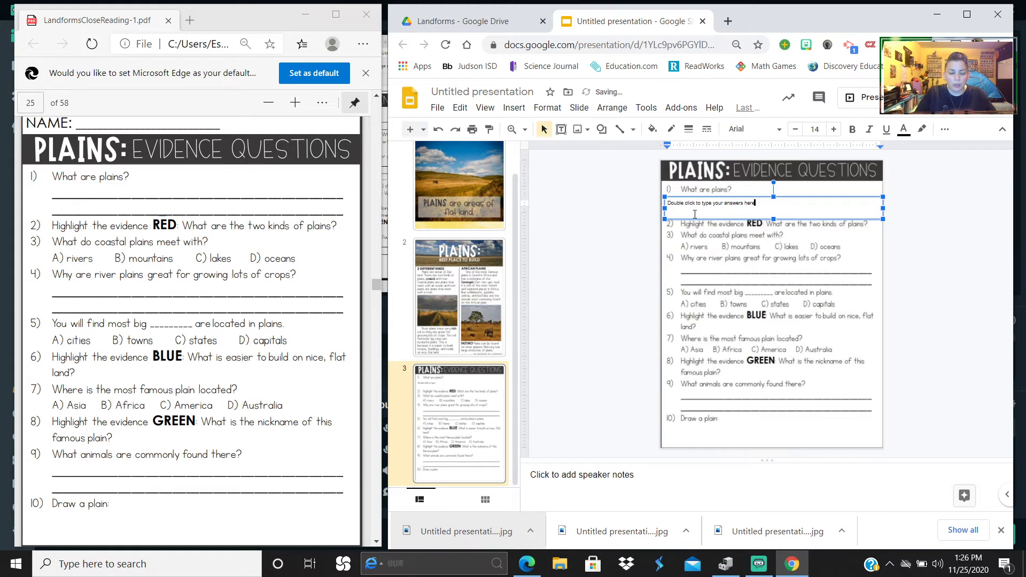
pyautogui.write('..')
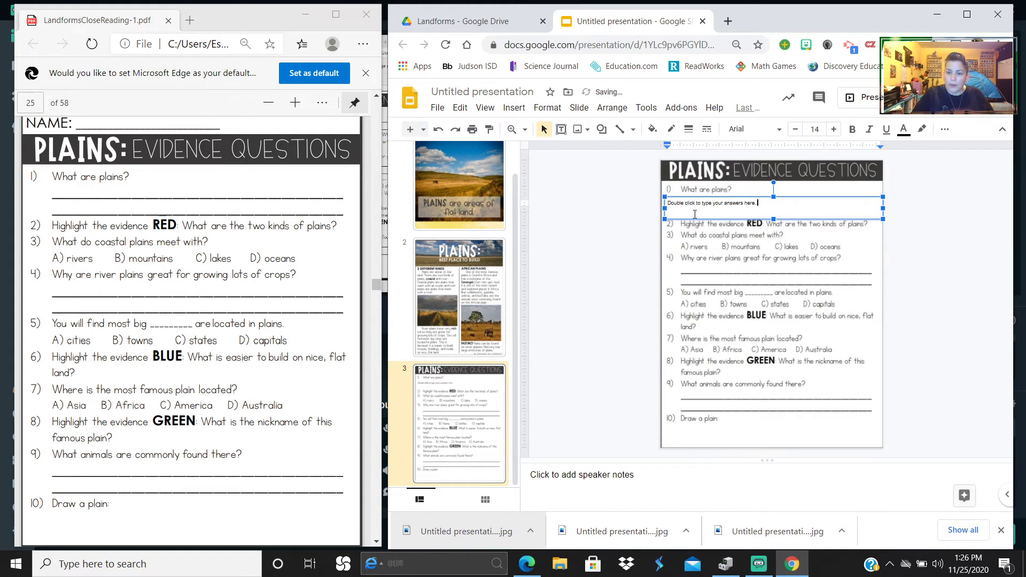
# - Give the question 1 answer box a dotted black outline and nudge it slightly upward
pyautogui.click(707, 129)
pyautogui.click(737, 170)
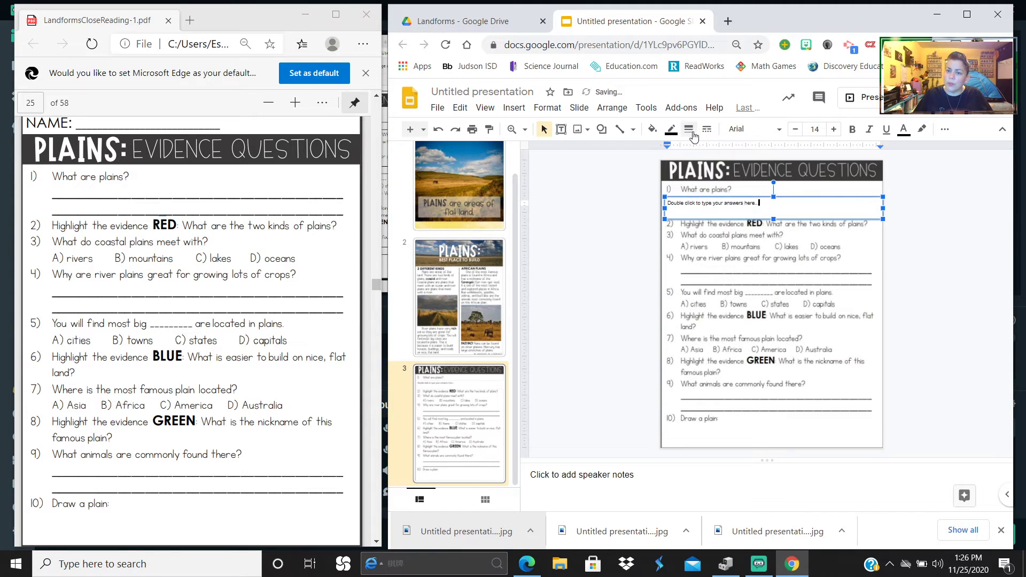
pyautogui.click(688, 129)
pyautogui.click(701, 174)
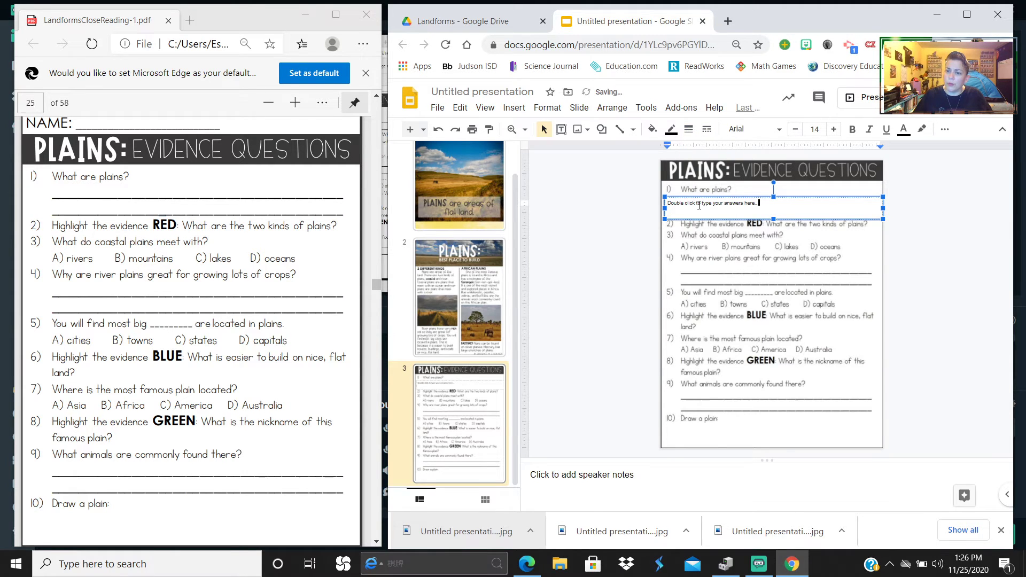
pyautogui.click(978, 257)
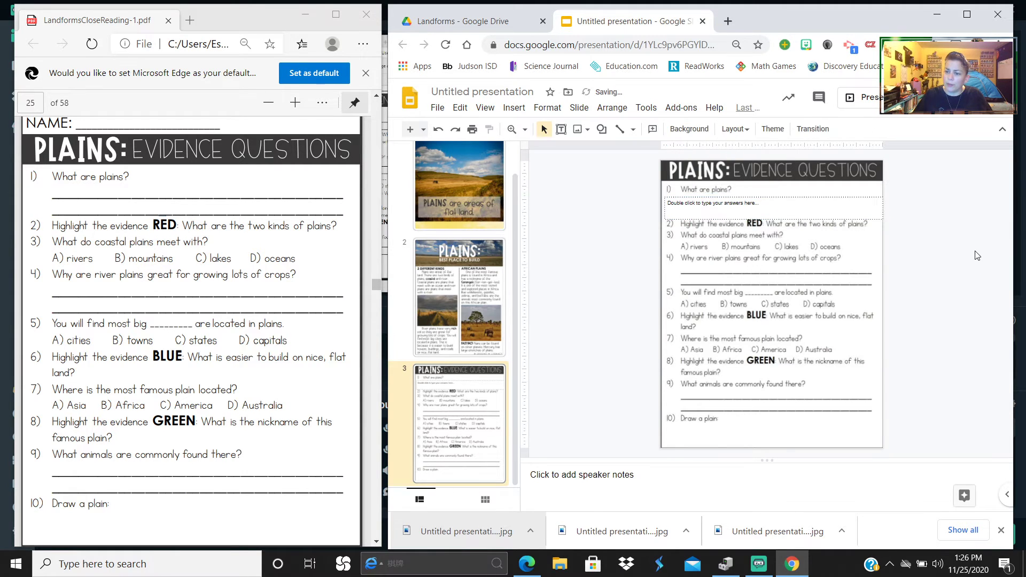
pyautogui.click(852, 214)
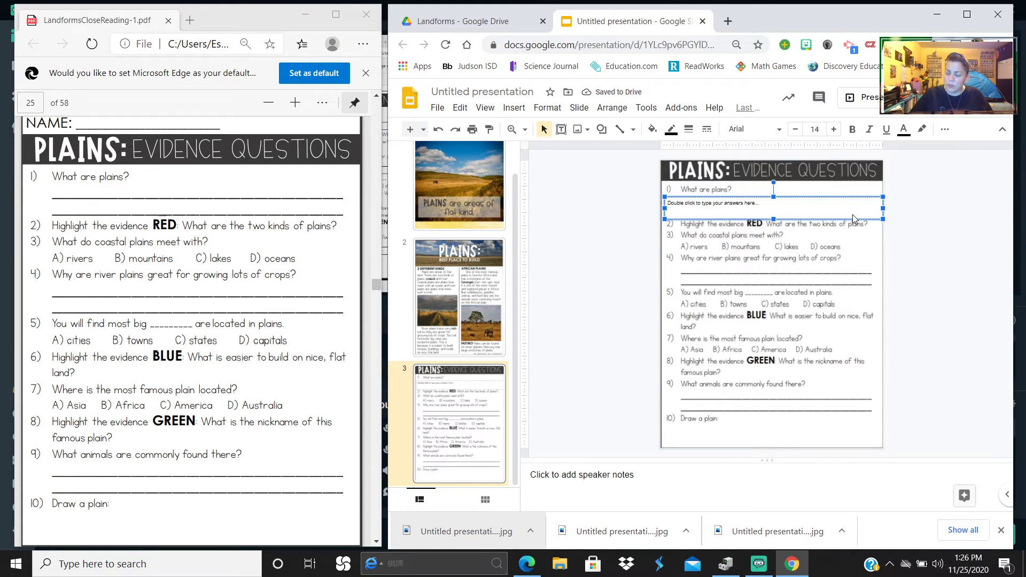
pyautogui.press('Up')
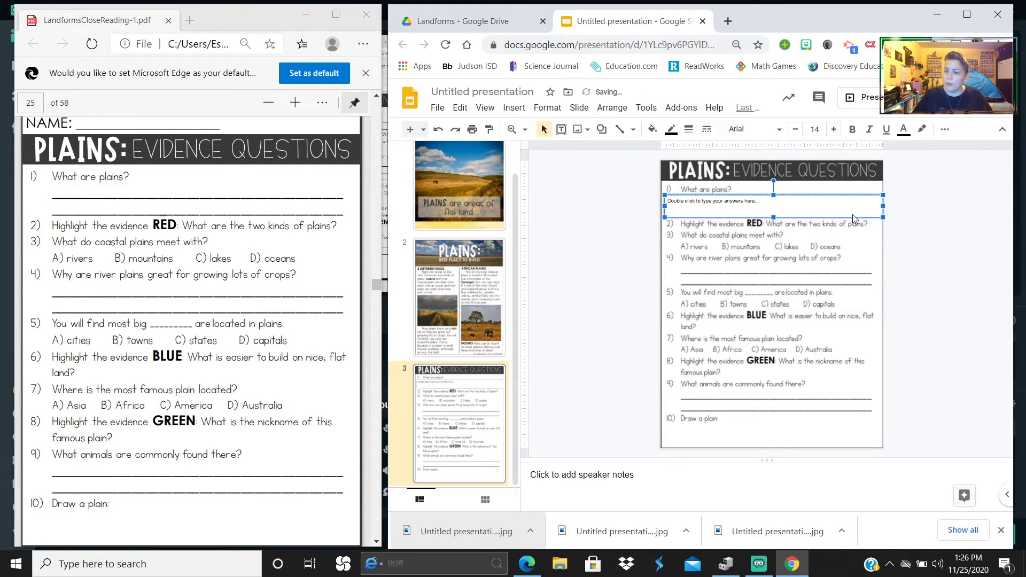
pyautogui.press('Escape')
# - Duplicate the answer box twice and place the copies over the answer lines of questions 4 and 9
pyautogui.click(845, 205)
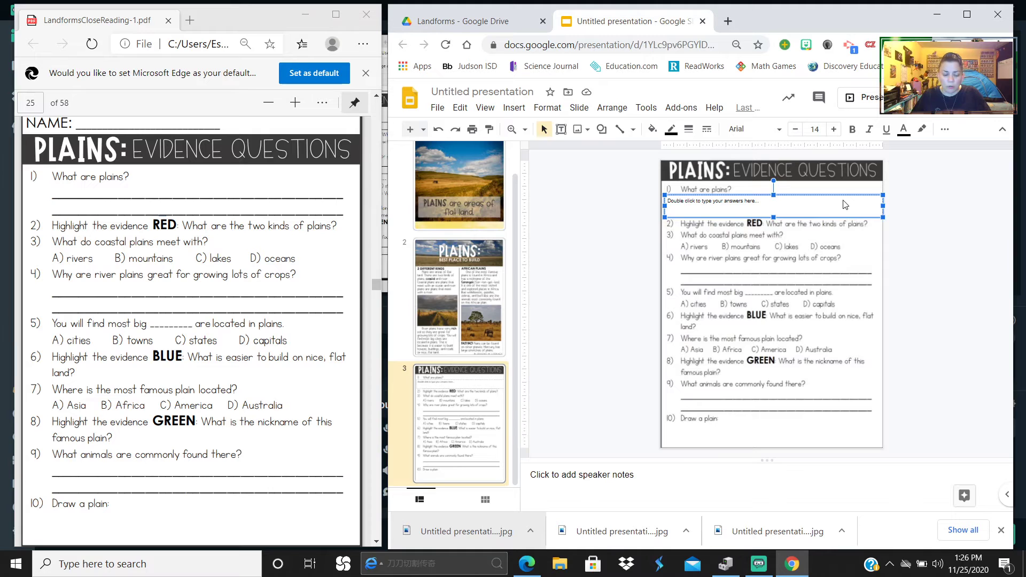
pyautogui.hotkey('ctrl', 'd')
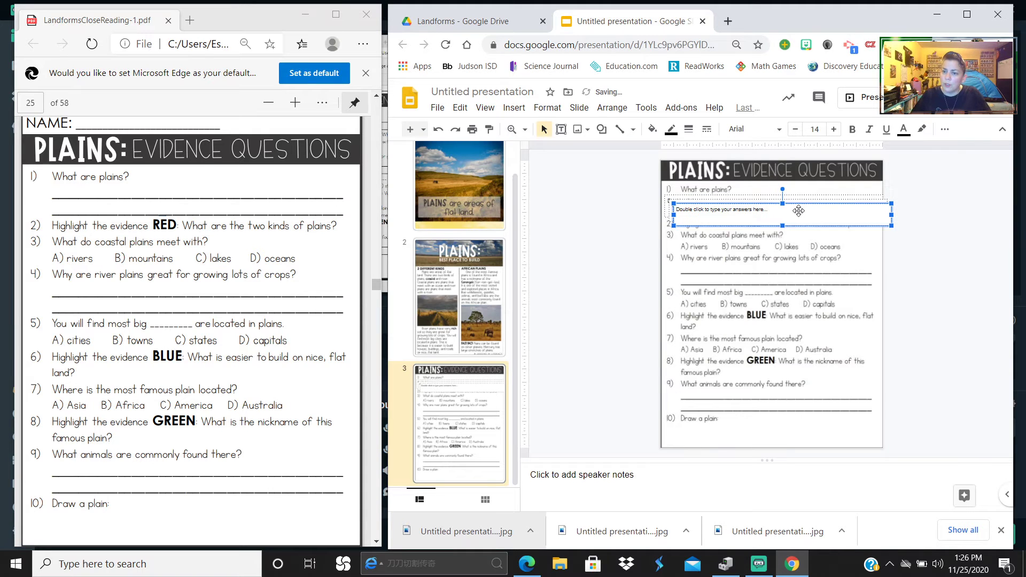
pyautogui.moveTo(799, 211); pyautogui.dragTo(785, 266)
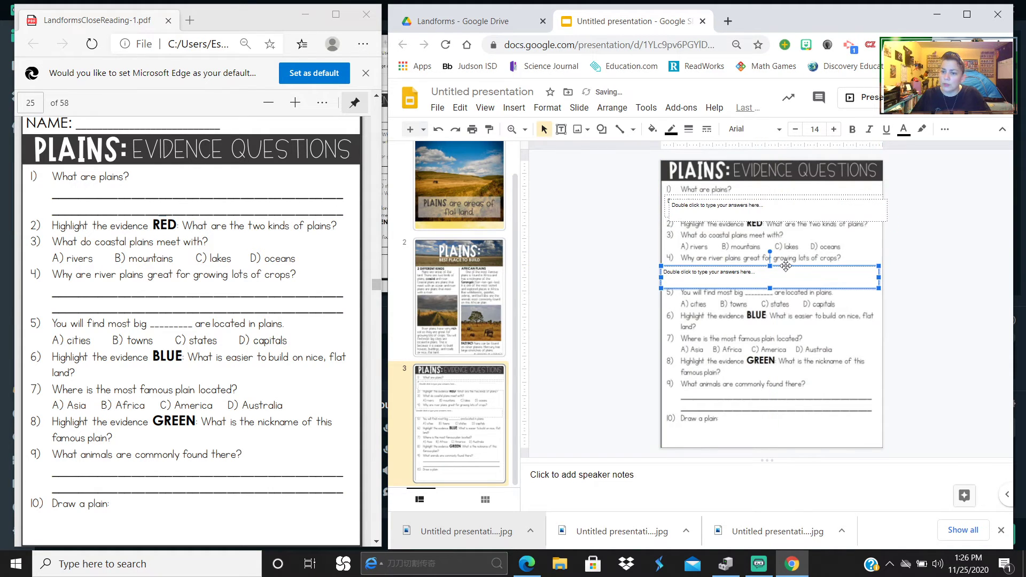
pyautogui.click(794, 209)
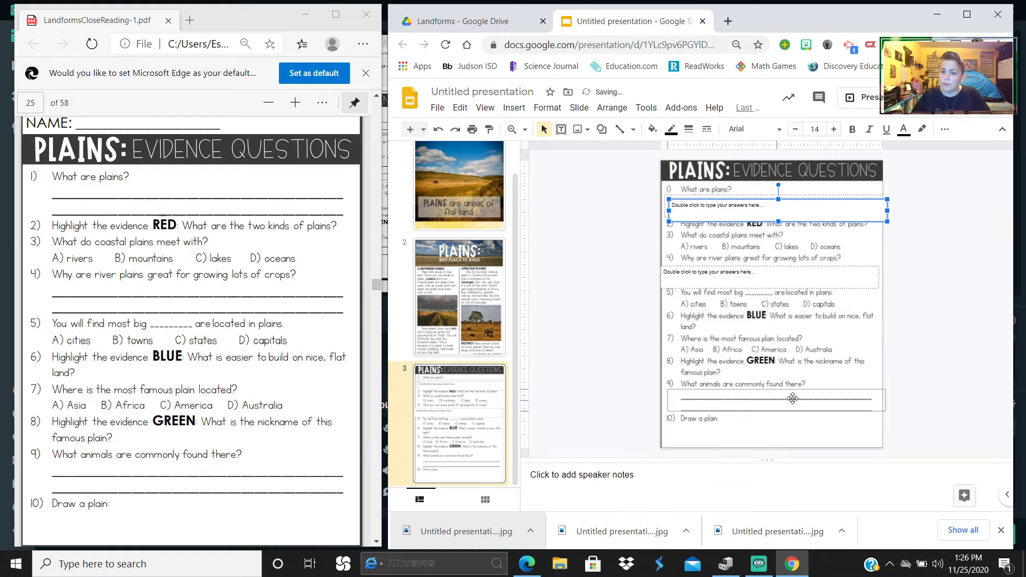
pyautogui.moveTo(793, 398); pyautogui.dragTo(788, 401)
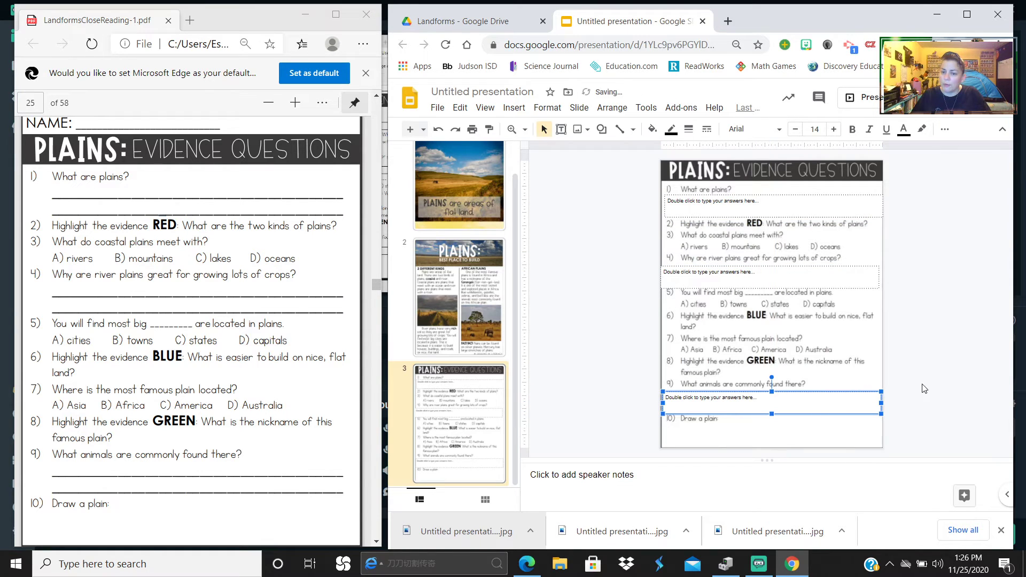
pyautogui.press('Right')
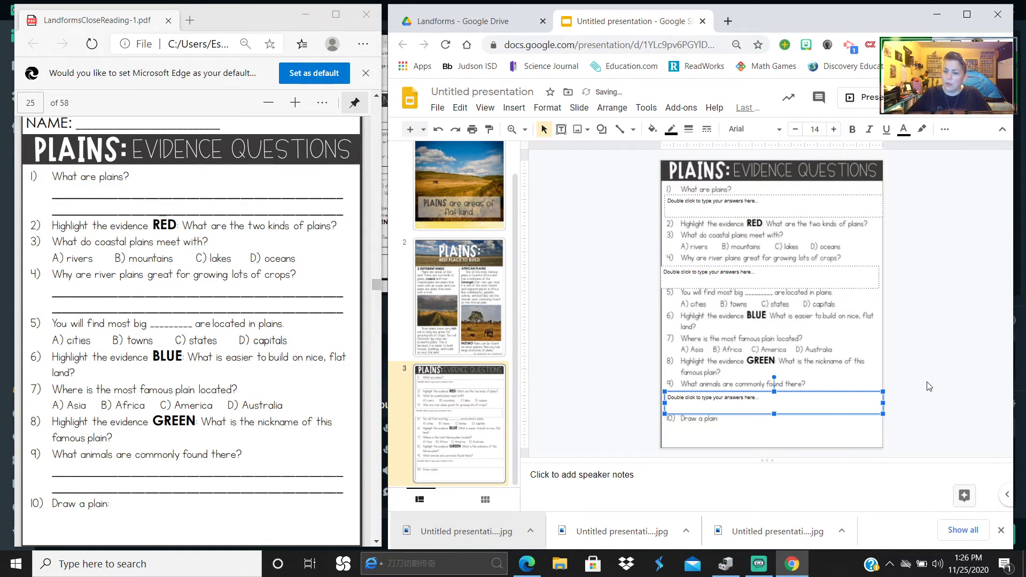
pyautogui.click(929, 386)
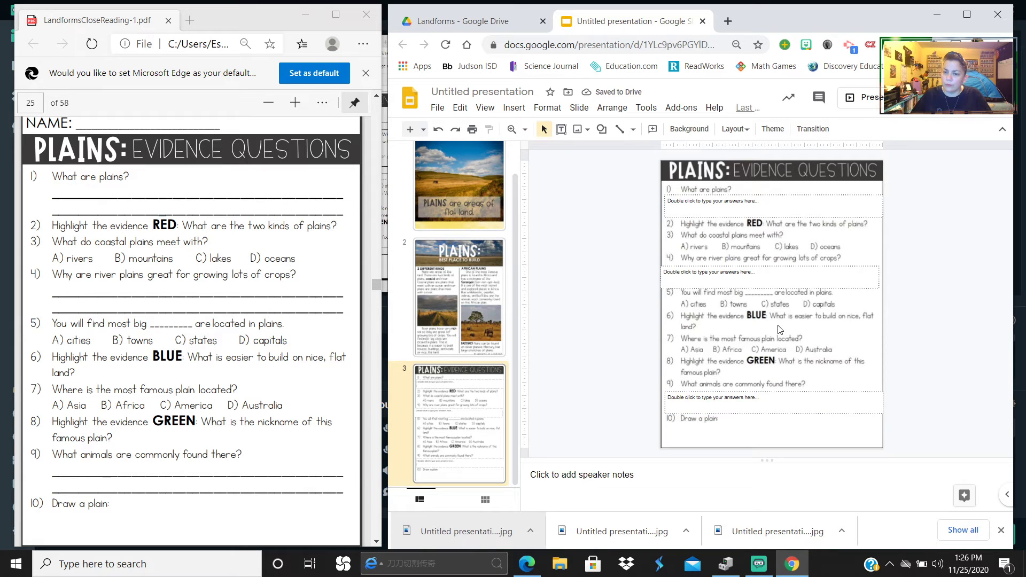
# - Trim and line up the answer boxes for questions 1, 4 and 9 so their side edges match inside the page
pyautogui.click(859, 205)
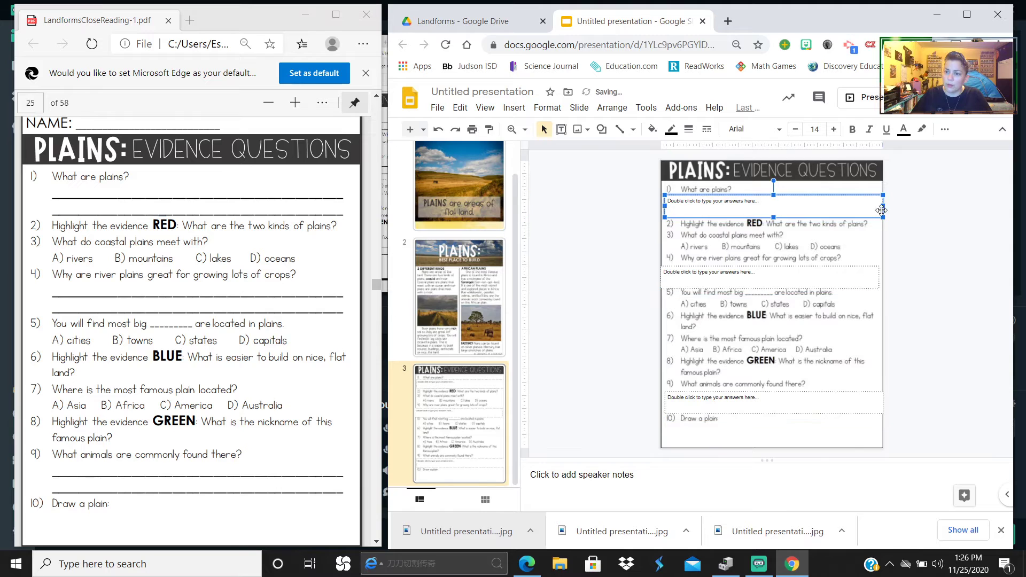
pyautogui.moveTo(883, 206); pyautogui.dragTo(879, 206)
pyautogui.click(663, 281)
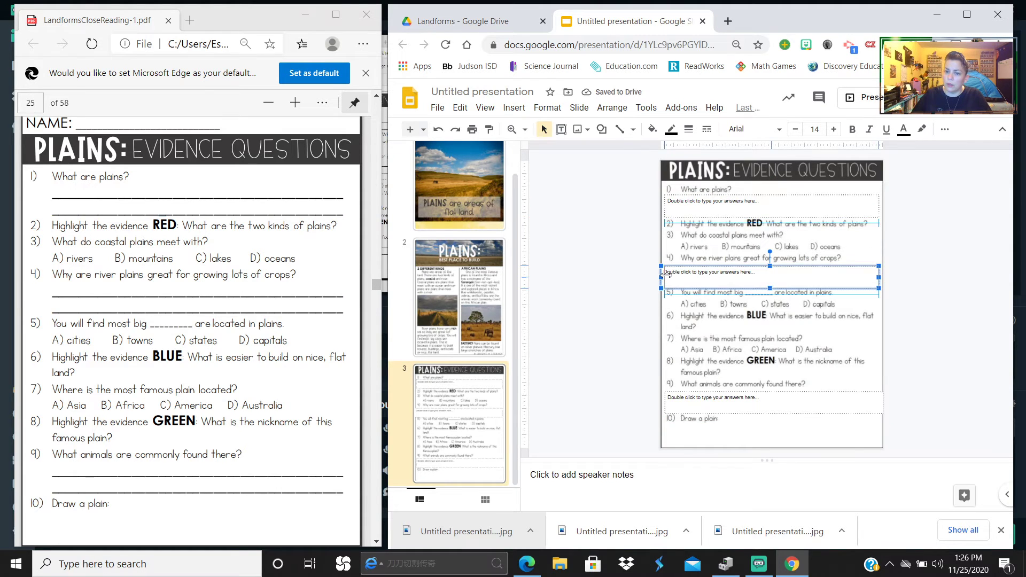
pyautogui.click(770, 395)
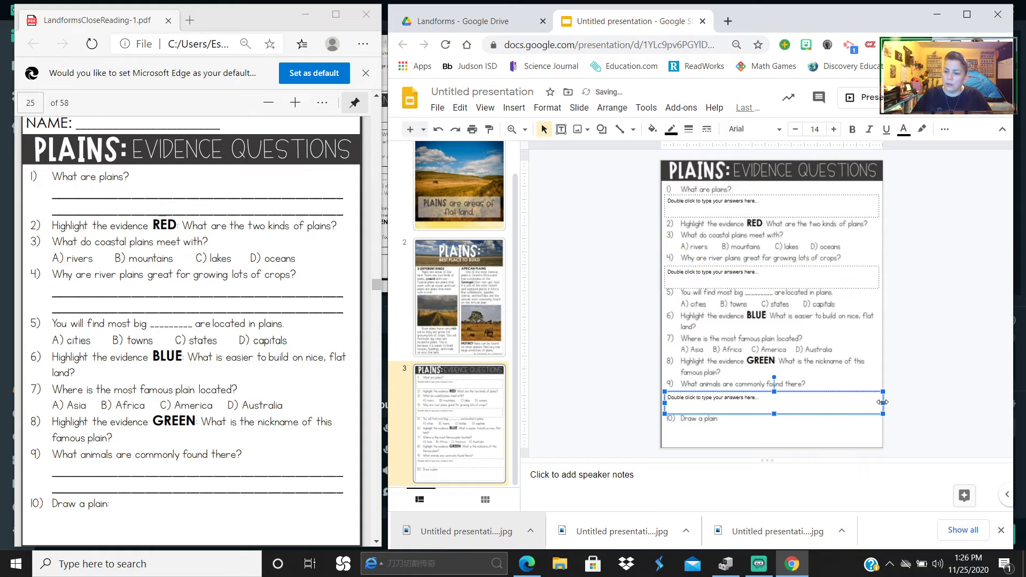
pyautogui.click(576, 244)
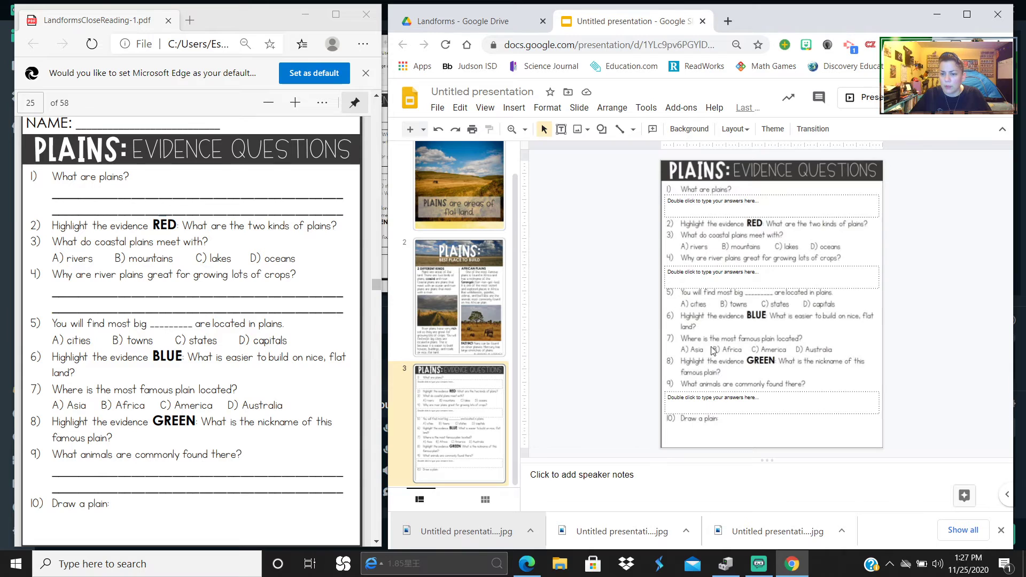
# - Draw a flat donut ring around the "B) mountains" option of question 3 and fill it with red
pyautogui.click(601, 130)
pyautogui.moveTo(629, 151)
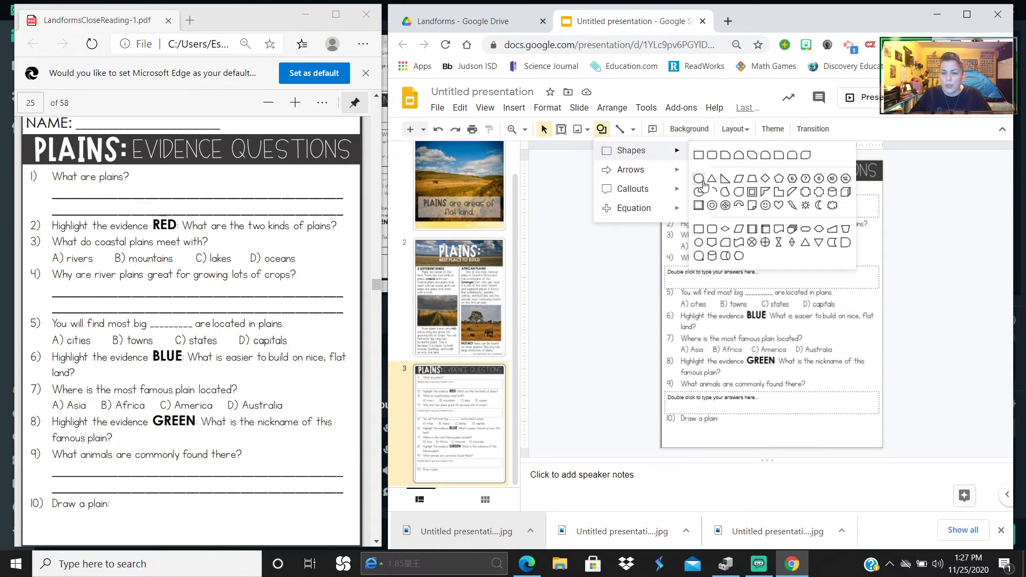
pyautogui.click(711, 203)
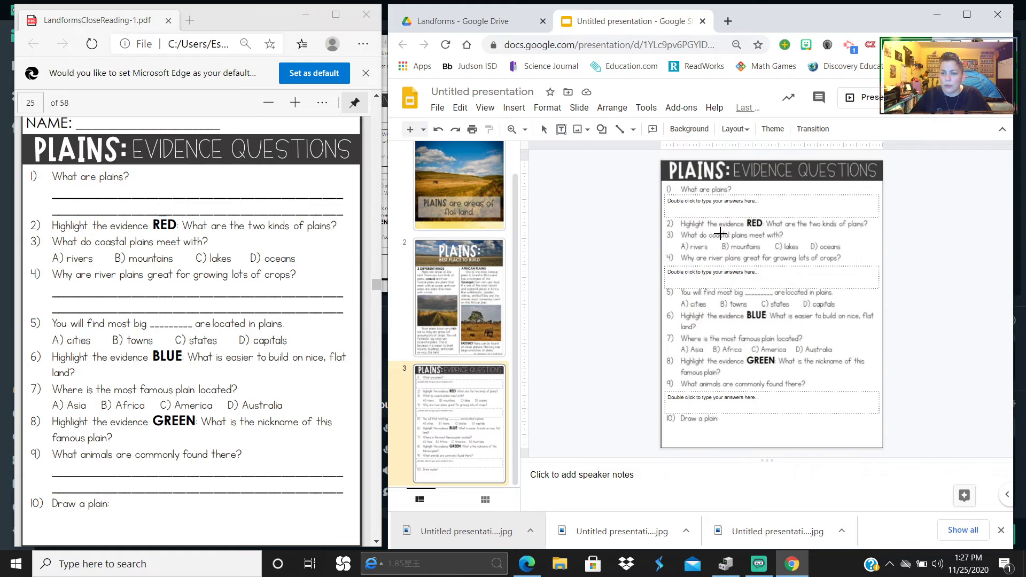
pyautogui.moveTo(709, 235)
pyautogui.mouseDown()
pyautogui.moveTo(770, 257)
pyautogui.moveTo(712, 246)
pyautogui.mouseUp()
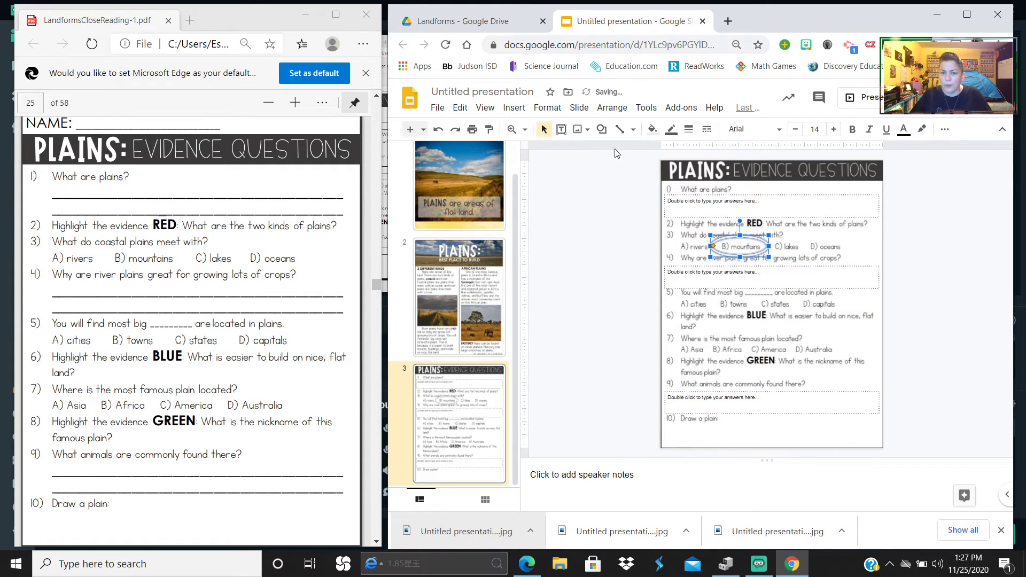
pyautogui.click(652, 128)
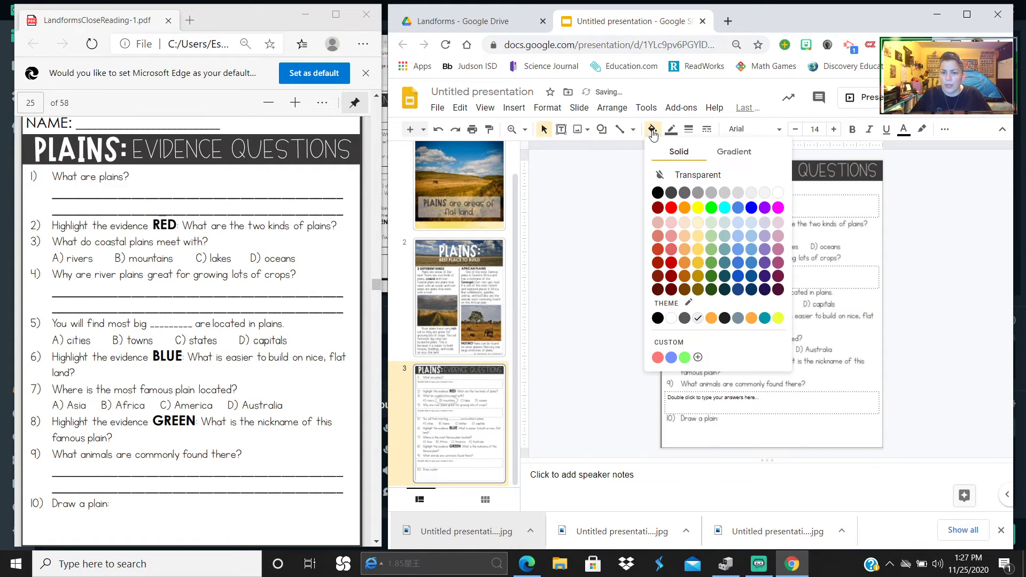
pyautogui.click(672, 210)
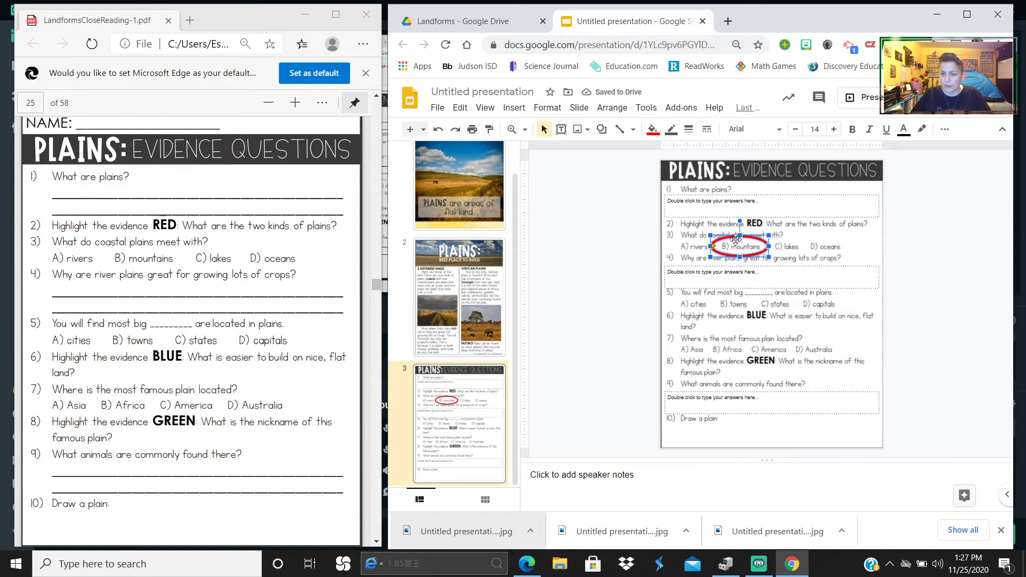
# - Move the red ring off the slide beside questions 2 and 3 and duplicate it
pyautogui.moveTo(736, 239); pyautogui.dragTo(621, 226)
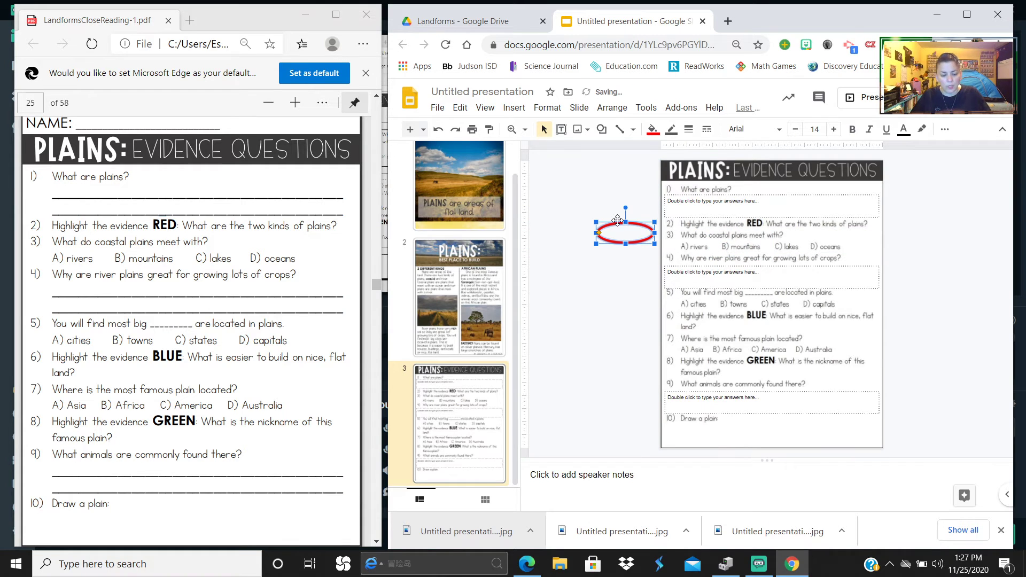
pyautogui.hotkey('ctrl', 'd')
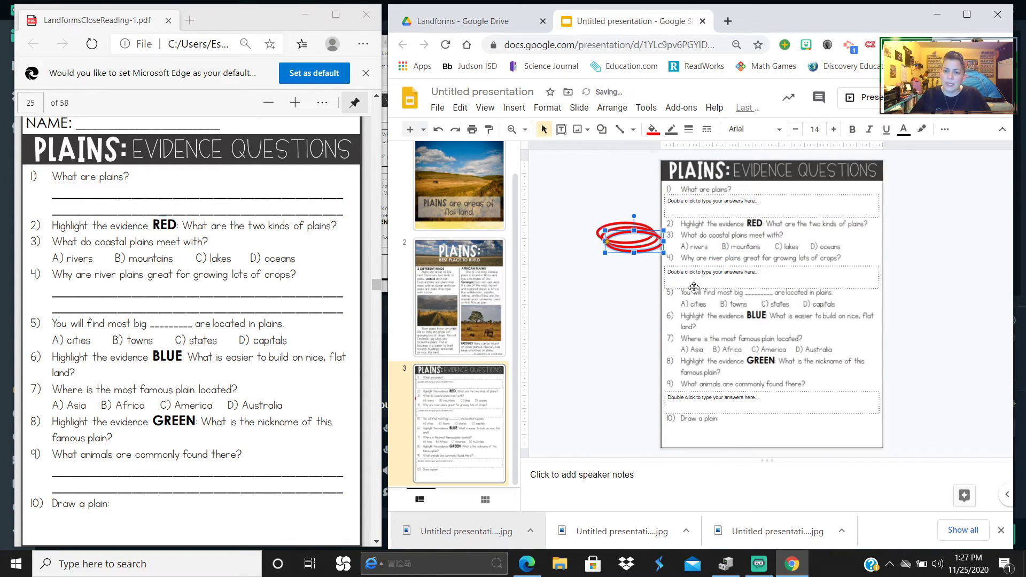
pyautogui.click(634, 281)
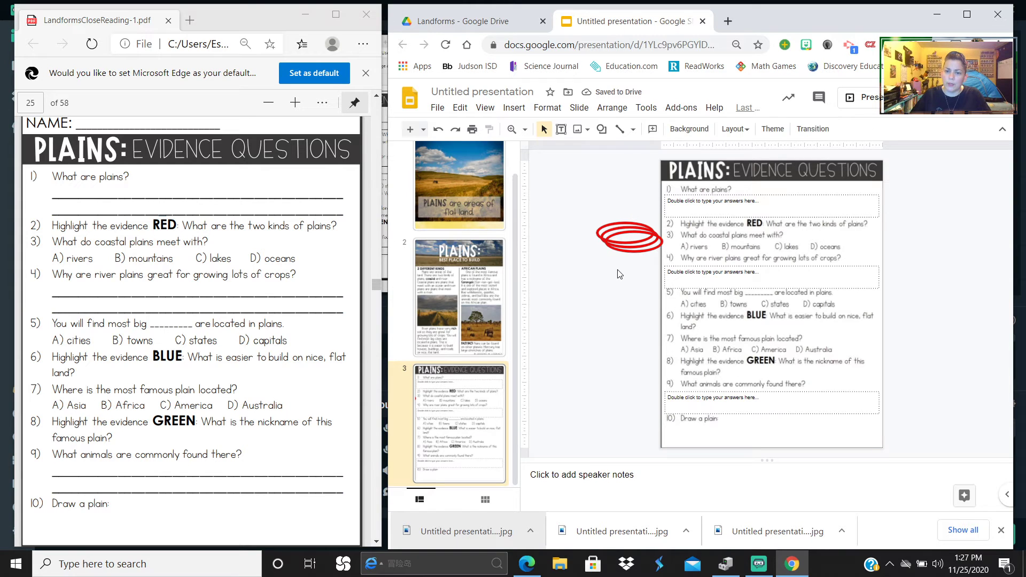
# - Select both red rings and align them left and top so they stack exactly on each other
pyautogui.moveTo(618, 270); pyautogui.dragTo(616, 214)
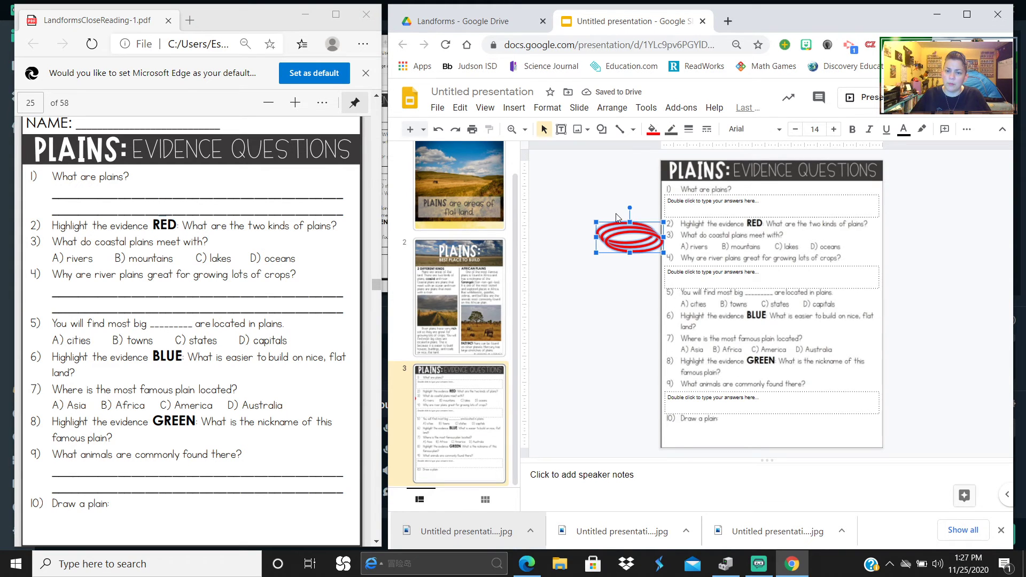
pyautogui.click(612, 109)
pyautogui.moveTo(628, 163)
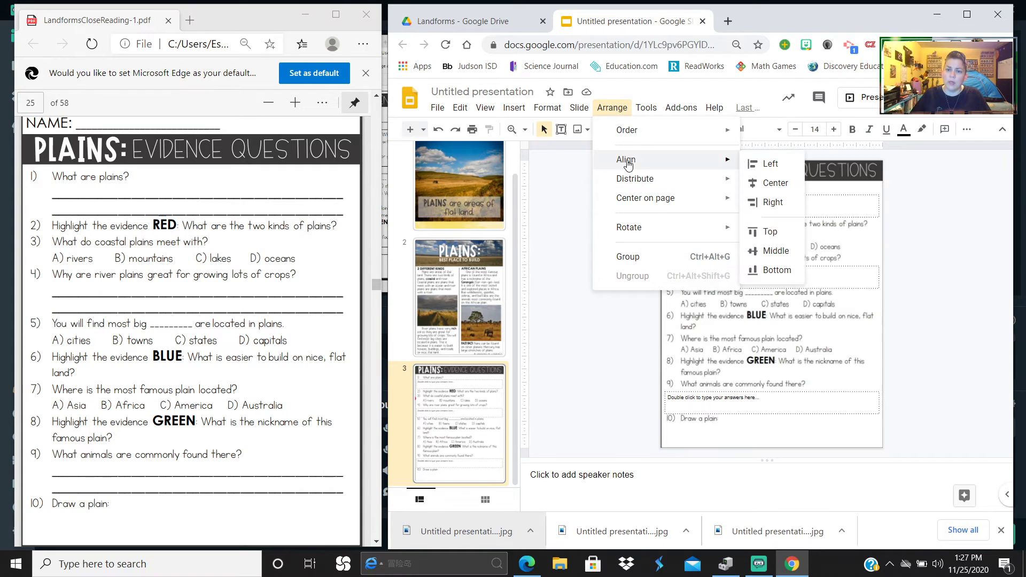
pyautogui.click(756, 164)
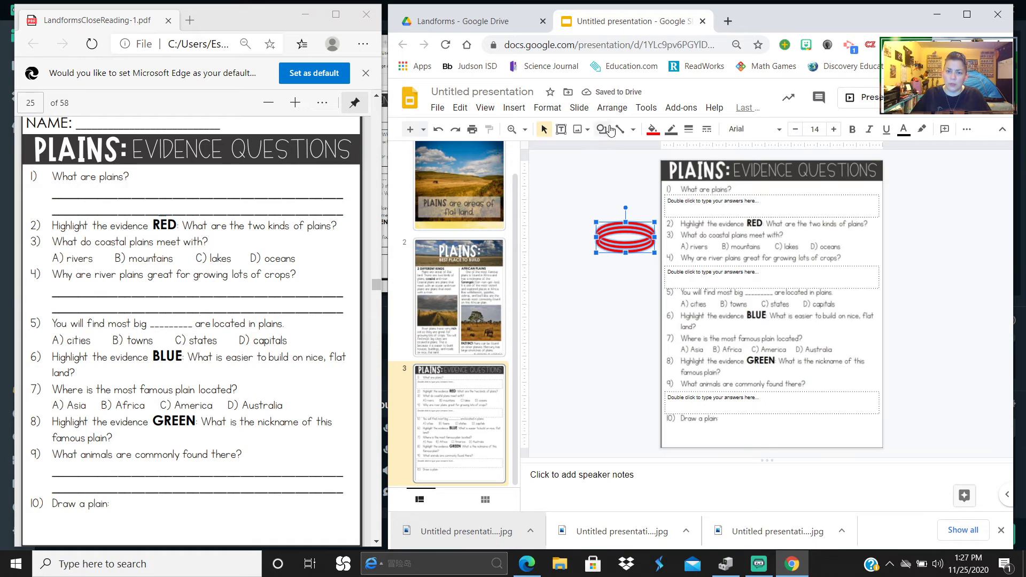
pyautogui.click(612, 108)
pyautogui.moveTo(694, 163)
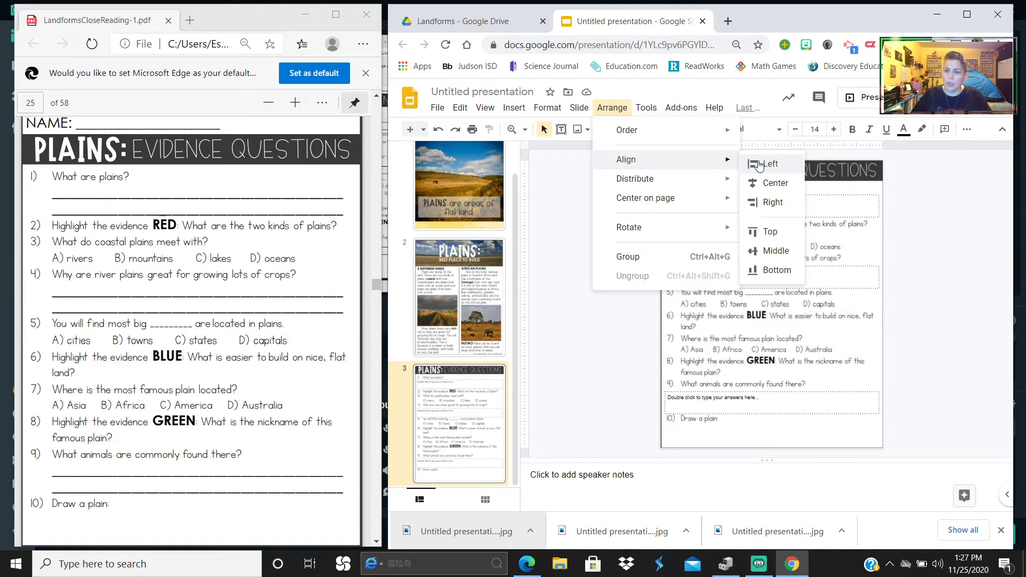
pyautogui.click(758, 230)
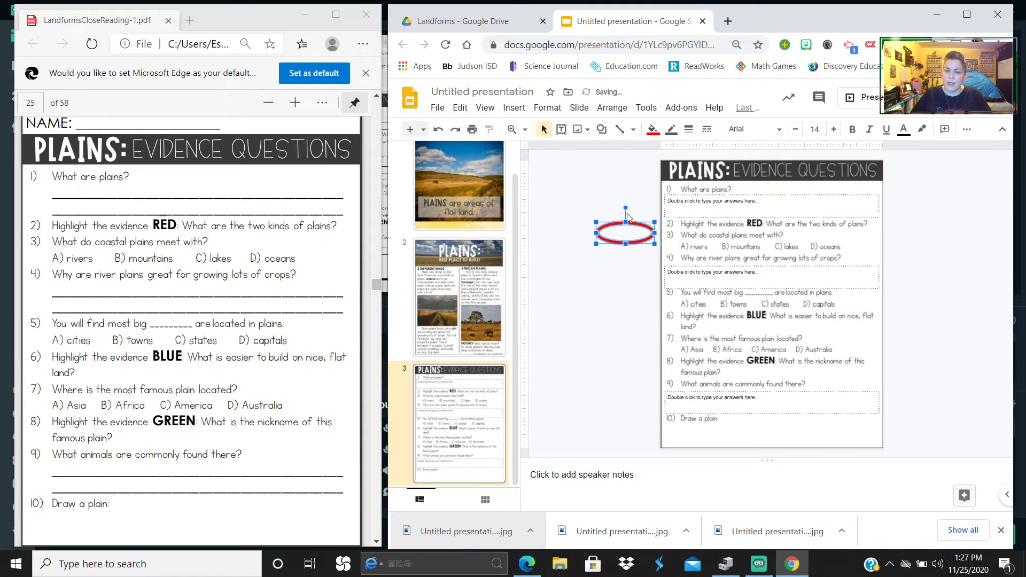
pyautogui.click(623, 192)
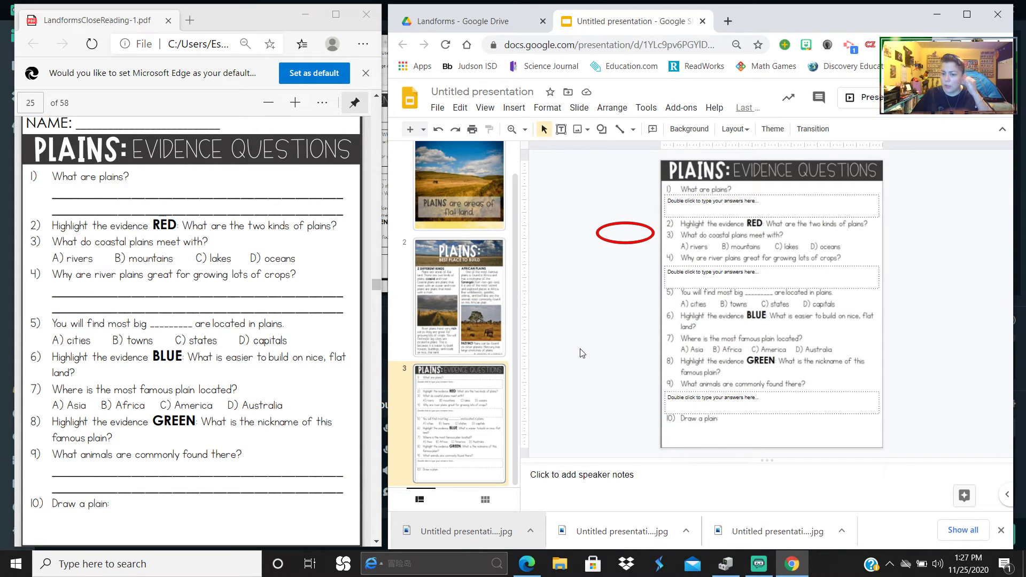
# - Add a black-outlined text box above the rings reading "Use the rings to mark your multiple choice answers."
pyautogui.click(560, 129)
pyautogui.moveTo(580, 199); pyautogui.dragTo(655, 219)
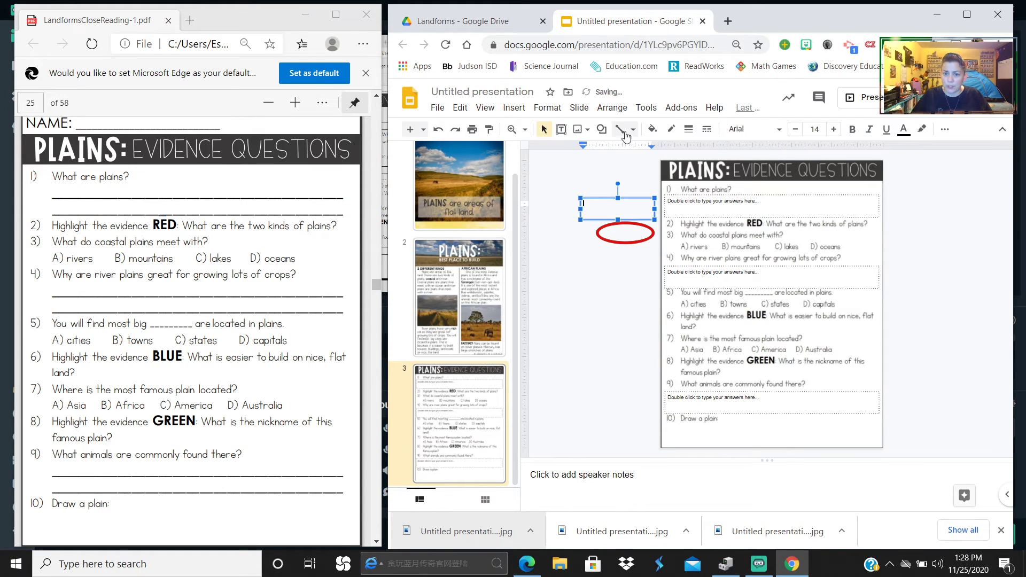
pyautogui.click(689, 132)
pyautogui.click(708, 169)
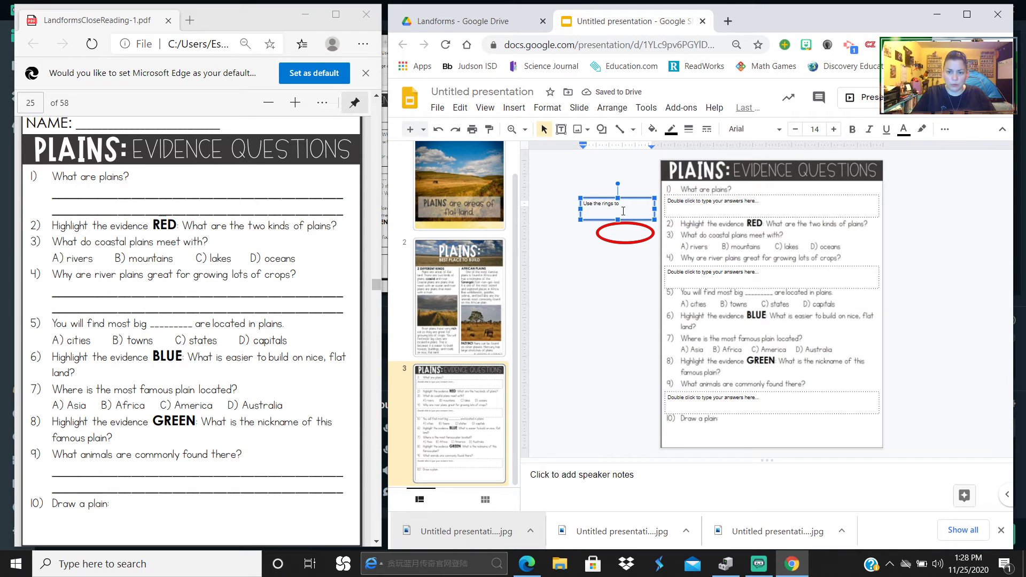
pyautogui.write('m')
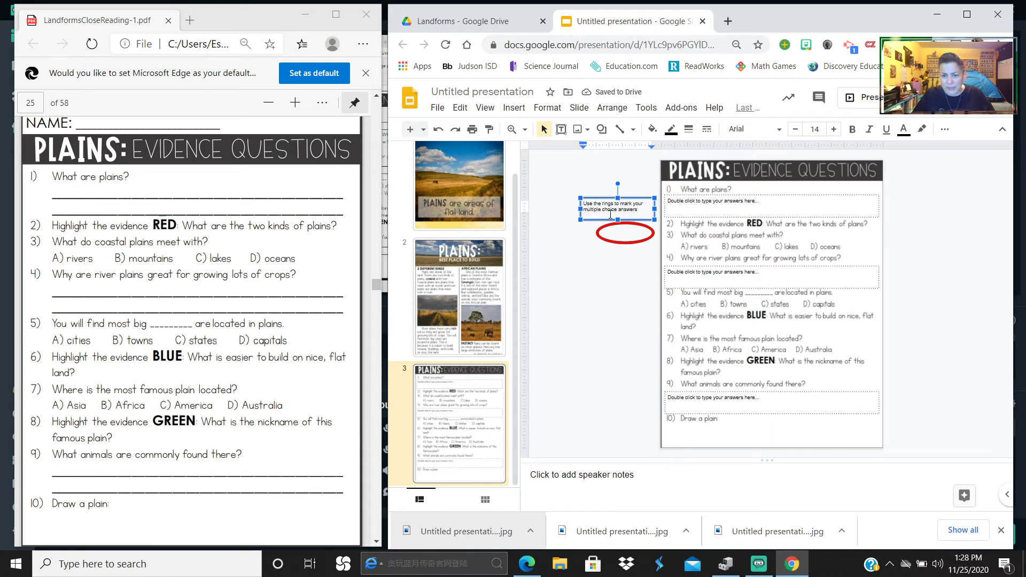
pyautogui.write('.')
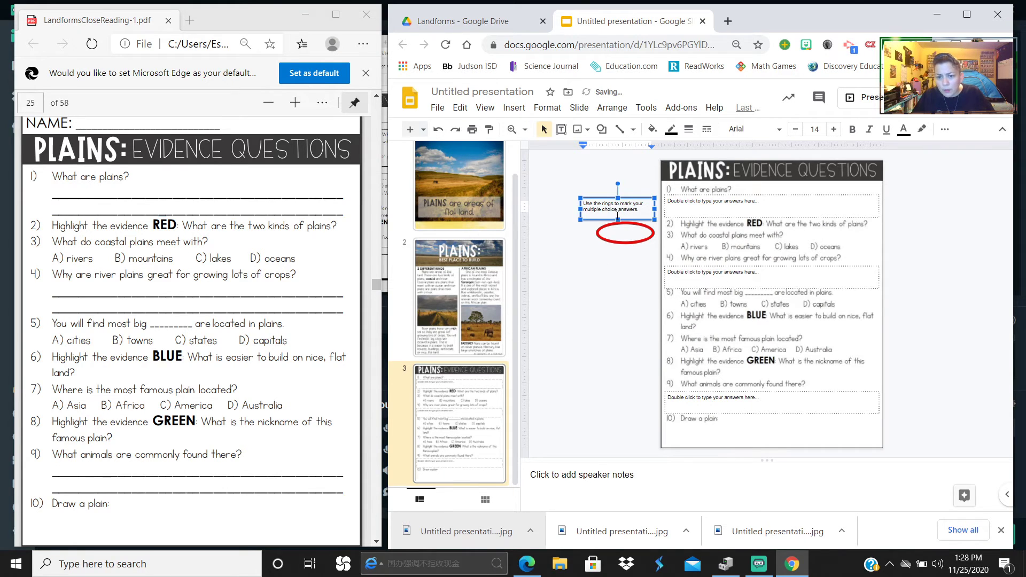
pyautogui.click(617, 219)
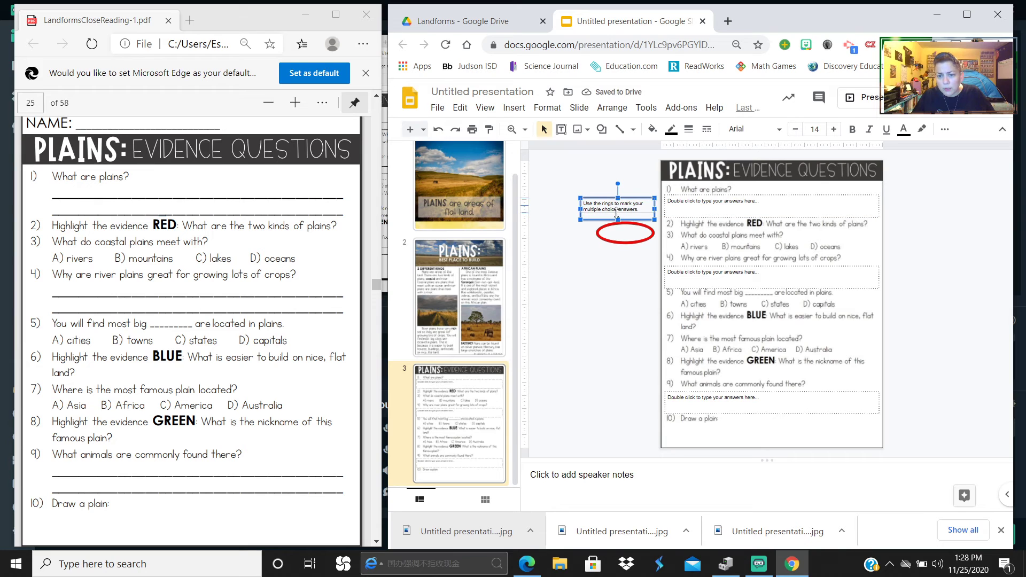
pyautogui.click(580, 263)
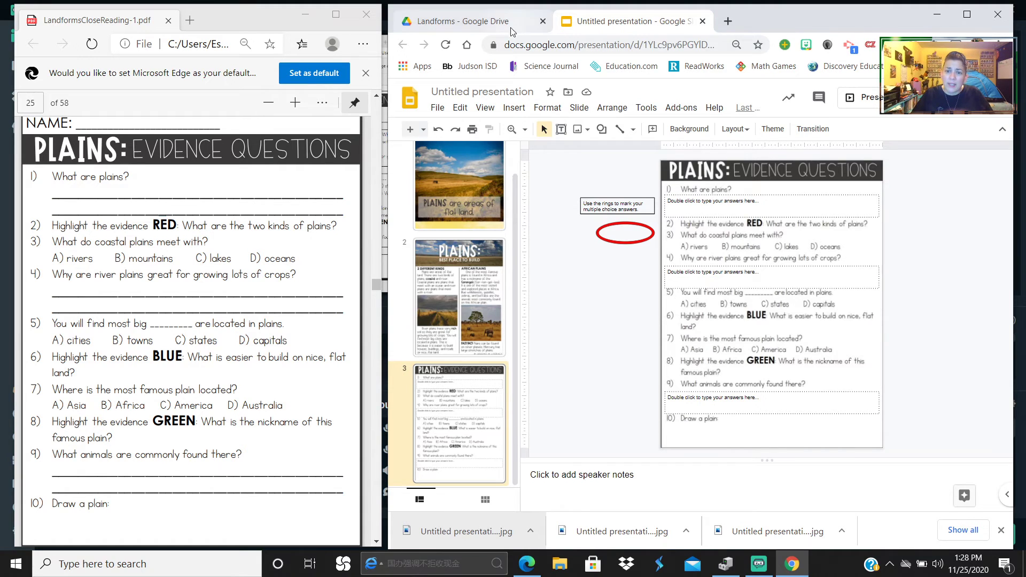
# - Rename the presentation as "Landforms Plains"
pyautogui.click(507, 94)
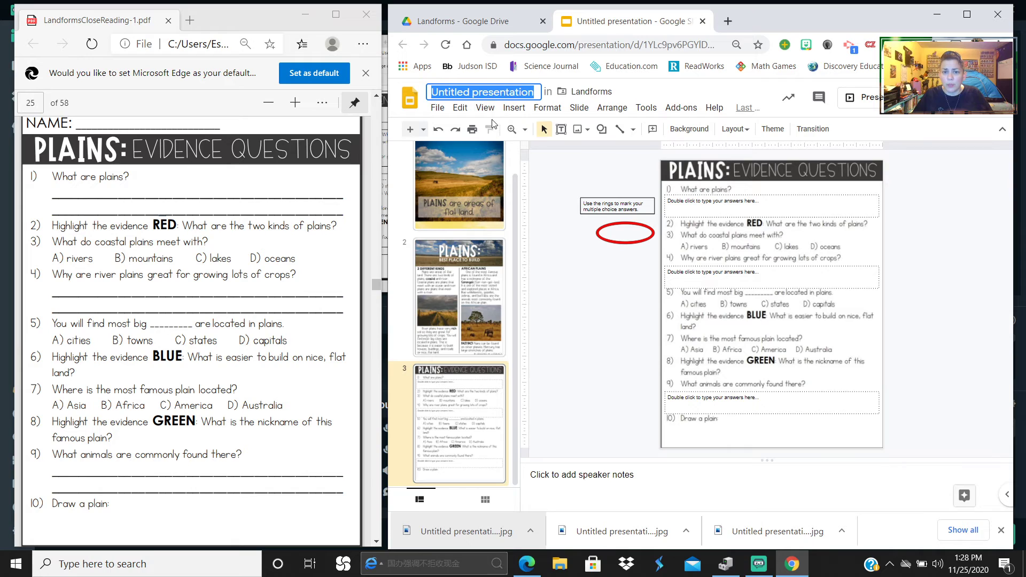
pyautogui.write('Landforms')
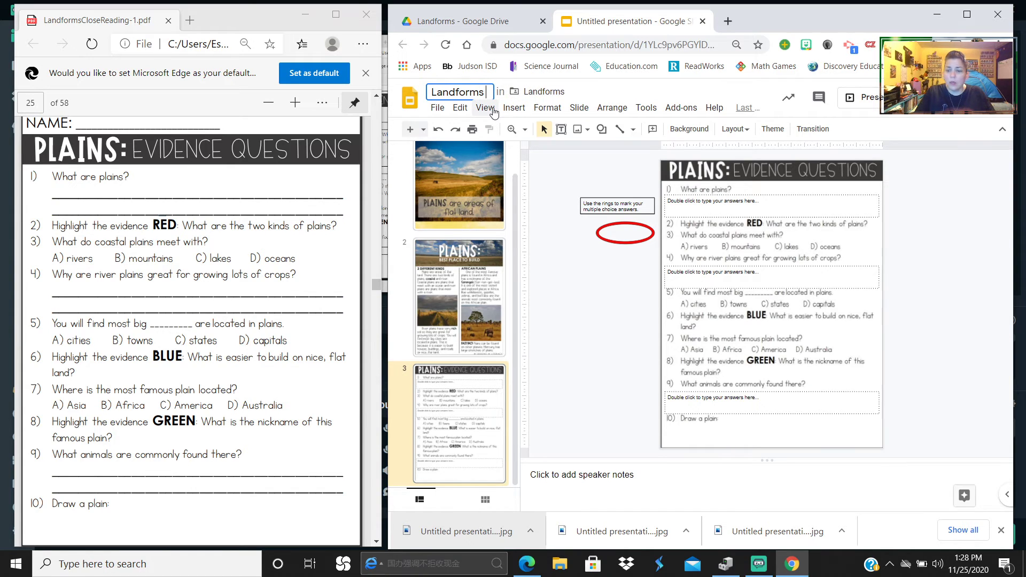
pyautogui.write(' Plains')
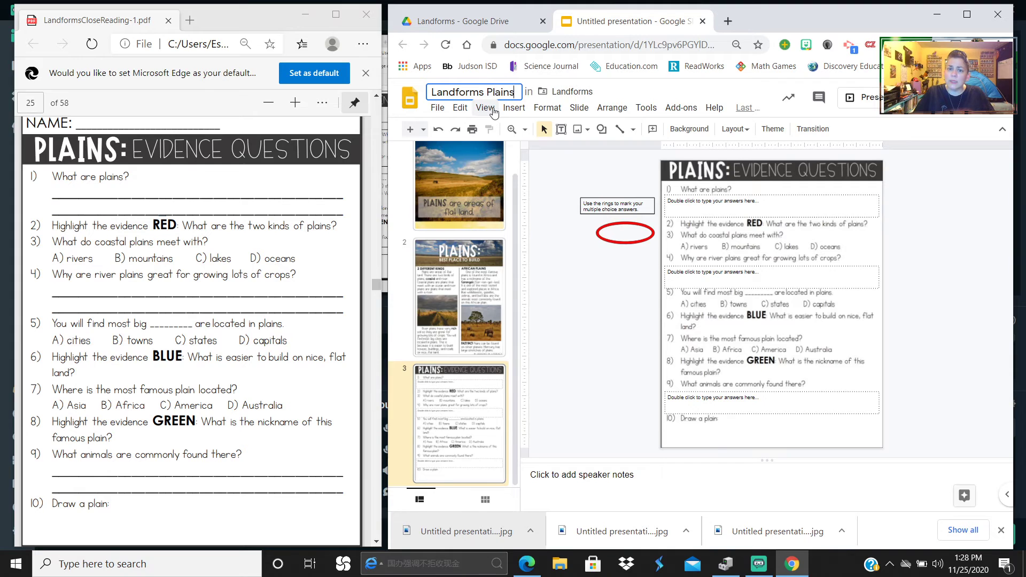
pyautogui.click(620, 324)
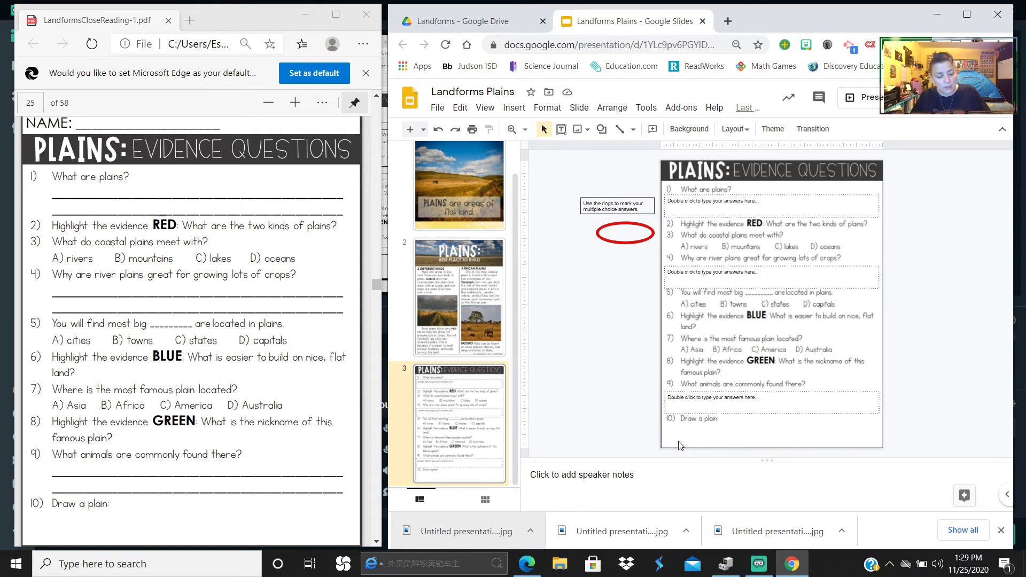
# - Snip the "10) Draw a plain:" prompt from the slide to the clipboard
pyautogui.press('super+shift+s')
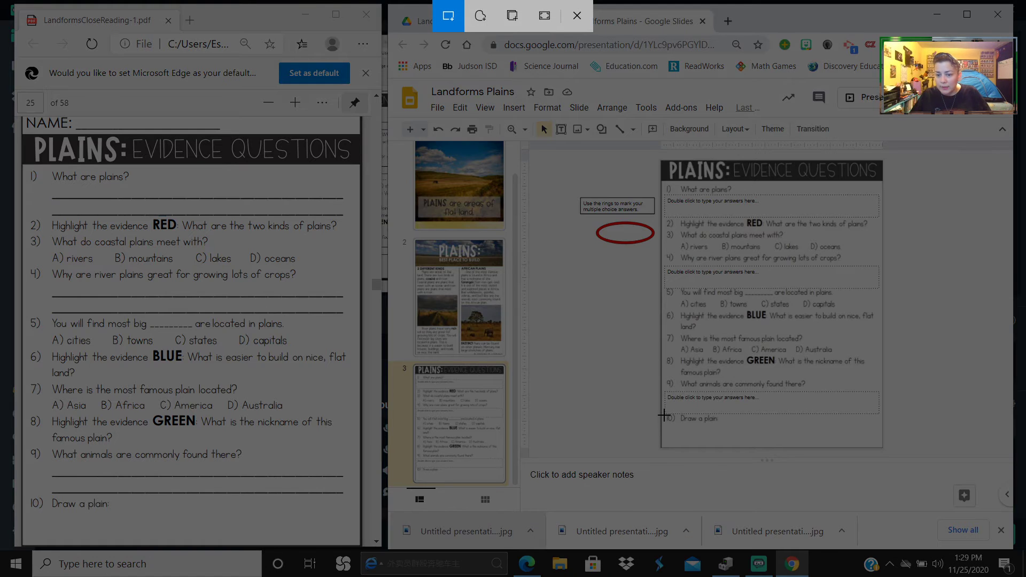
pyautogui.moveTo(664, 412)
pyautogui.mouseDown()
pyautogui.moveTo(671, 428)
pyautogui.moveTo(735, 447)
pyautogui.moveTo(726, 431)
pyautogui.mouseUp()
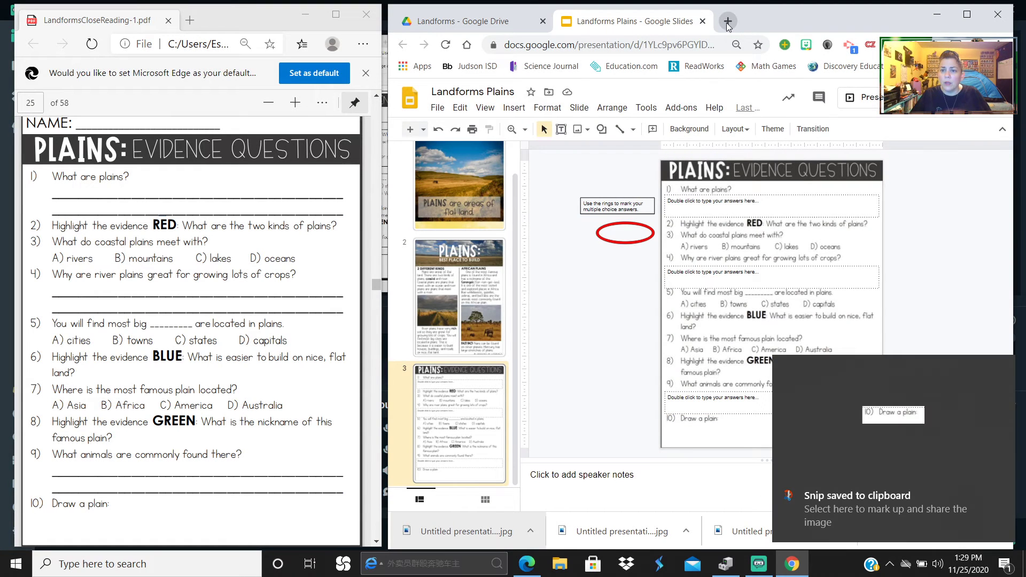
# - In a new browser tab, switch to the school Google account and open Google Jamboard
pyautogui.click(727, 24)
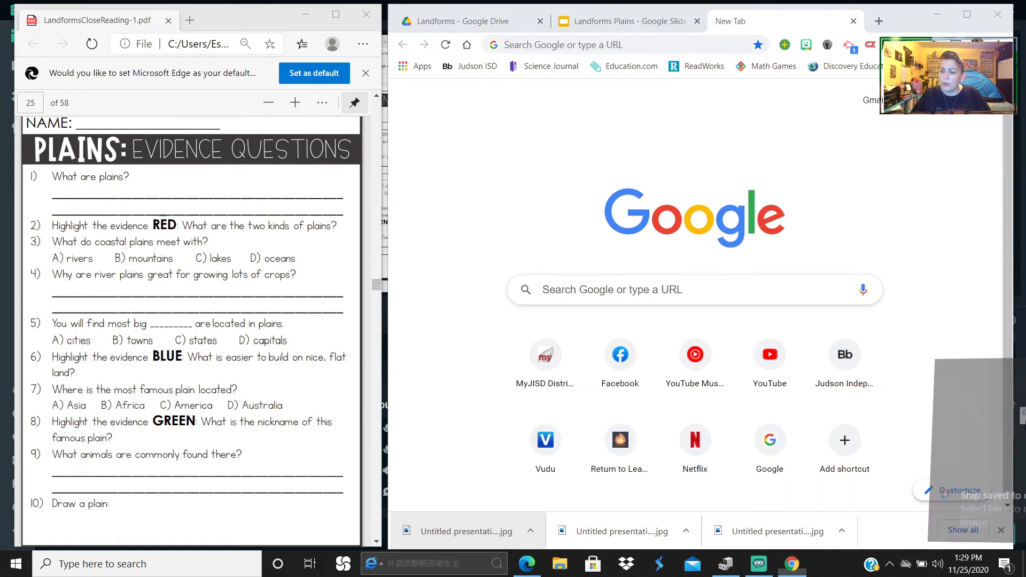
pyautogui.click(996, 100)
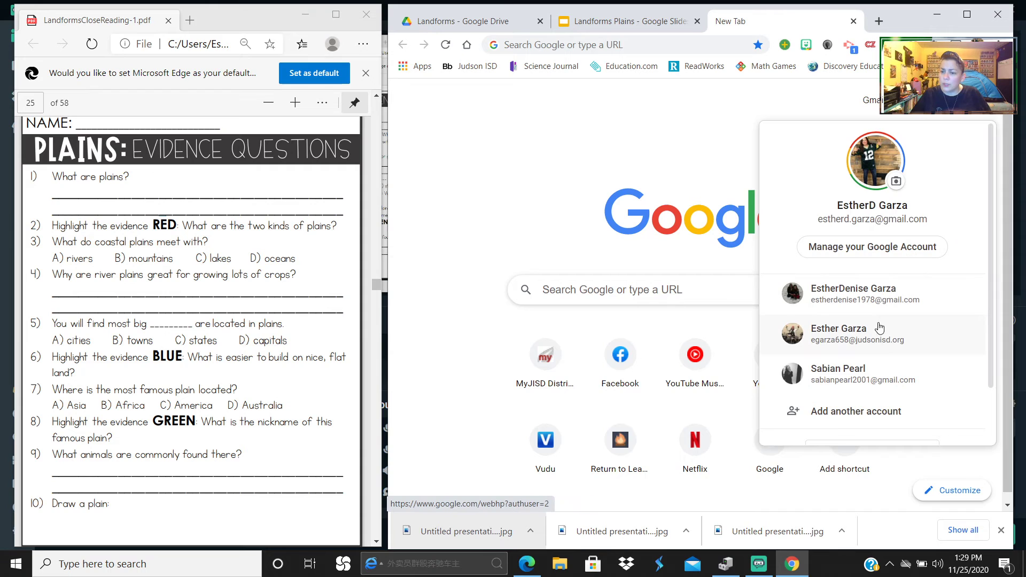
pyautogui.click(878, 340)
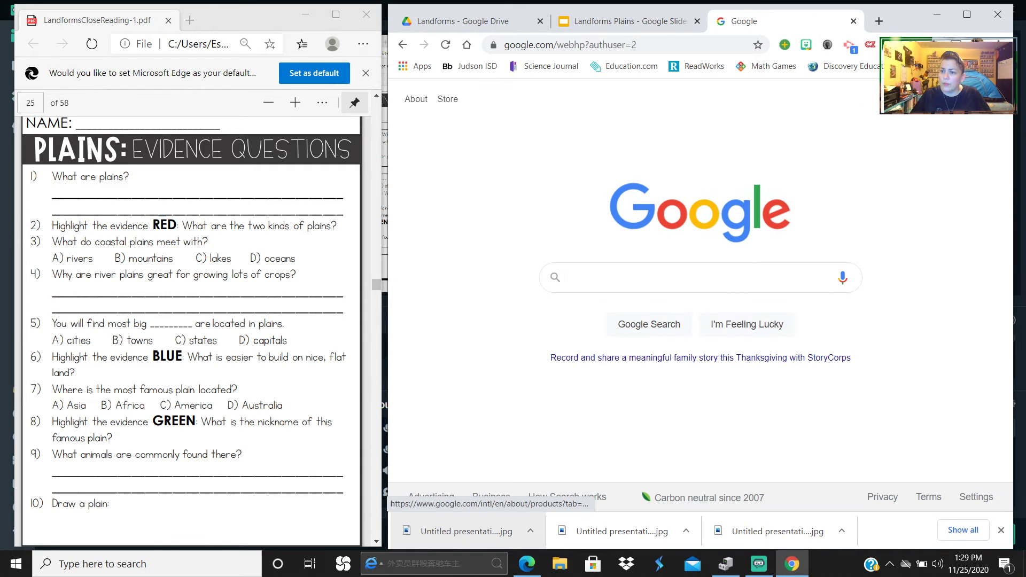
pyautogui.scroll(-5, 882, 214)
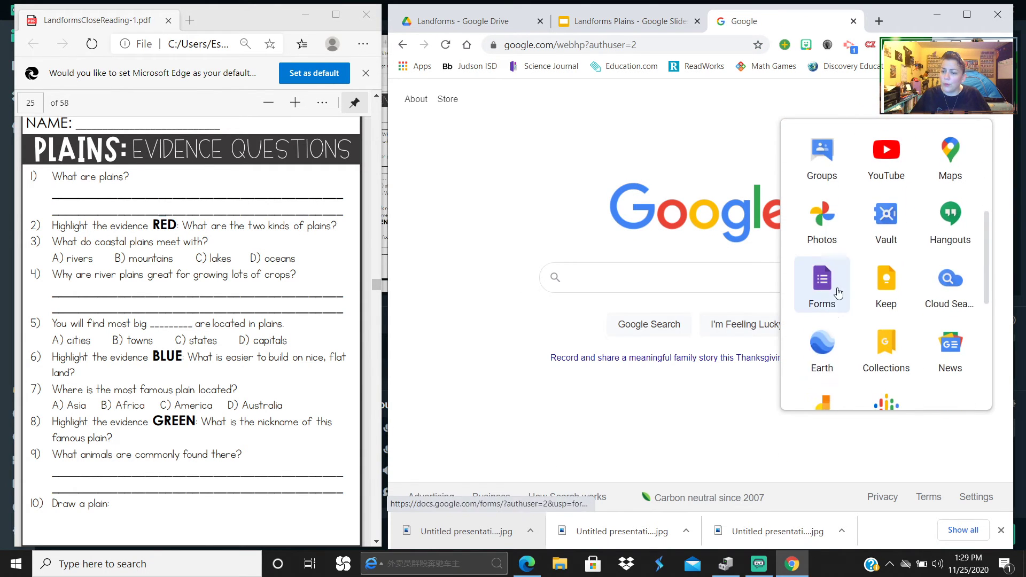
pyautogui.scroll(-2, 823, 374)
pyautogui.click(823, 345)
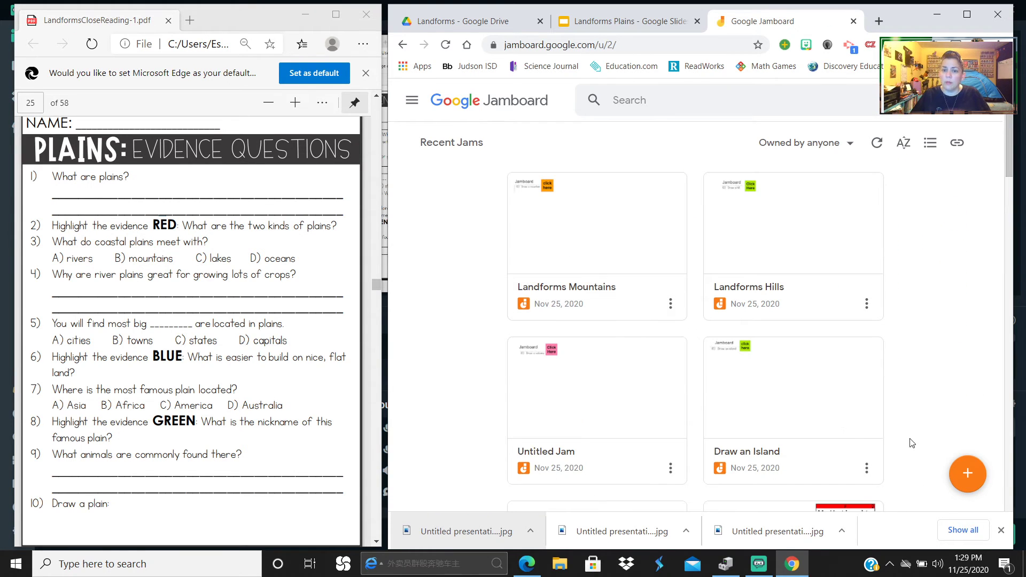
# - Create a new jam, paste the snipped "10) Draw a plain:" prompt, and move it to the frame's upper-left corner
pyautogui.click(969, 480)
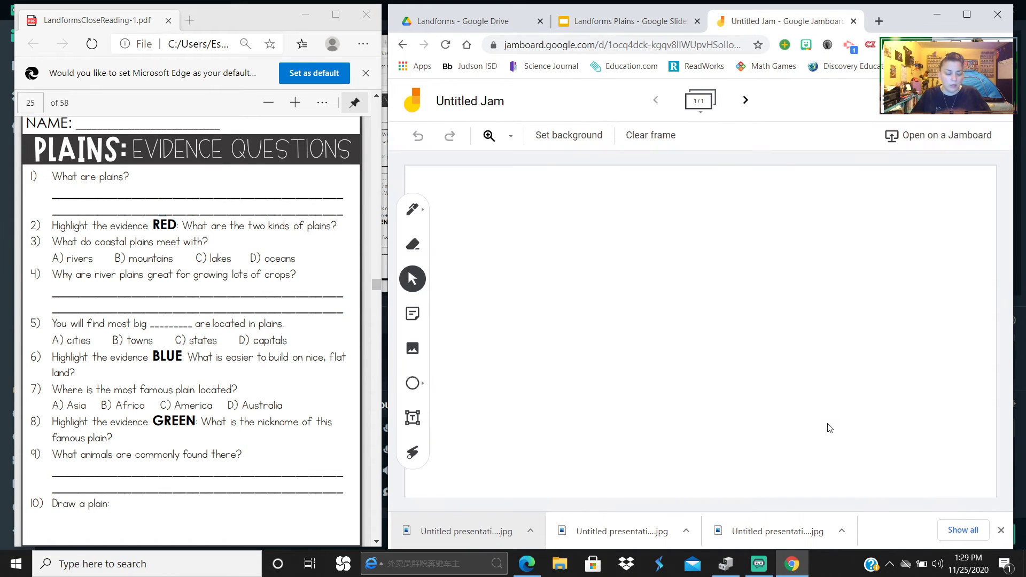
pyautogui.hotkey('ctrl', 'v')
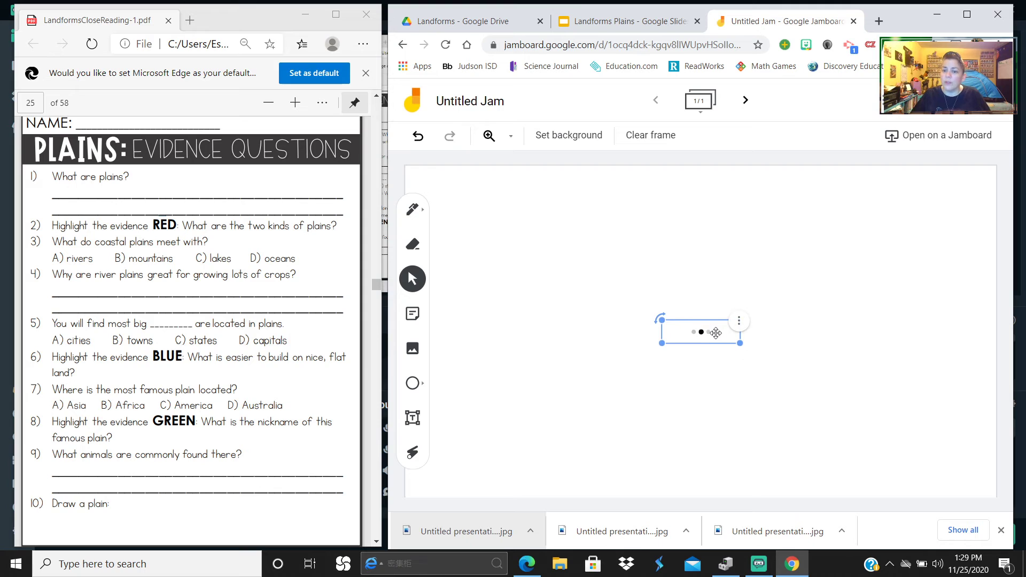
pyautogui.moveTo(716, 333)
pyautogui.mouseDown()
pyautogui.moveTo(602, 298)
pyautogui.moveTo(489, 238)
pyautogui.moveTo(511, 227)
pyautogui.mouseUp()
# - Try the drawing tool on the blank frame with a black stroke and a blue pen stroke
pyautogui.click(412, 209)
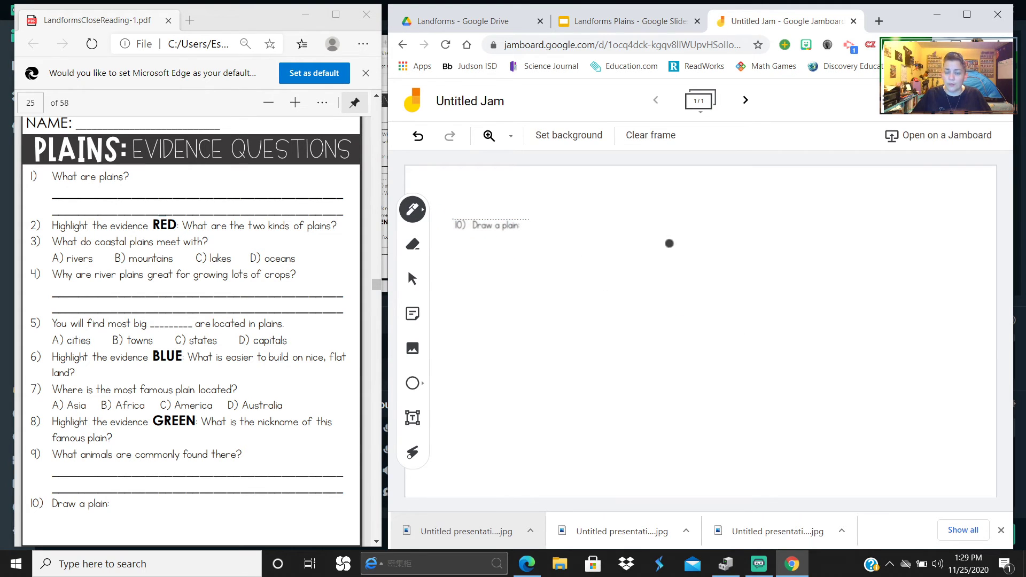
pyautogui.moveTo(640, 254)
pyautogui.mouseDown()
pyautogui.moveTo(693, 256)
pyautogui.moveTo(774, 233)
pyautogui.mouseUp()
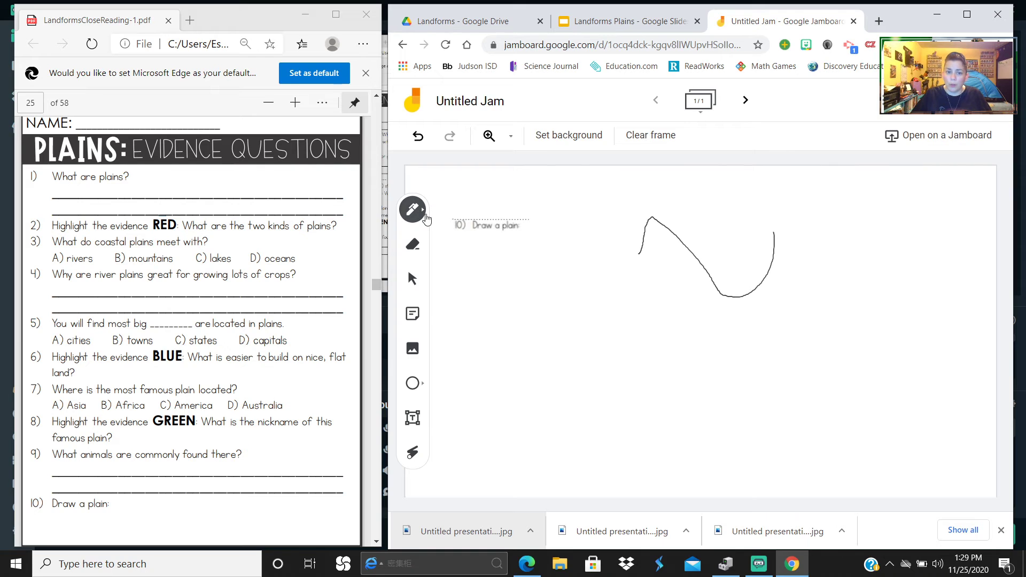
pyautogui.click(426, 218)
pyautogui.click(483, 213)
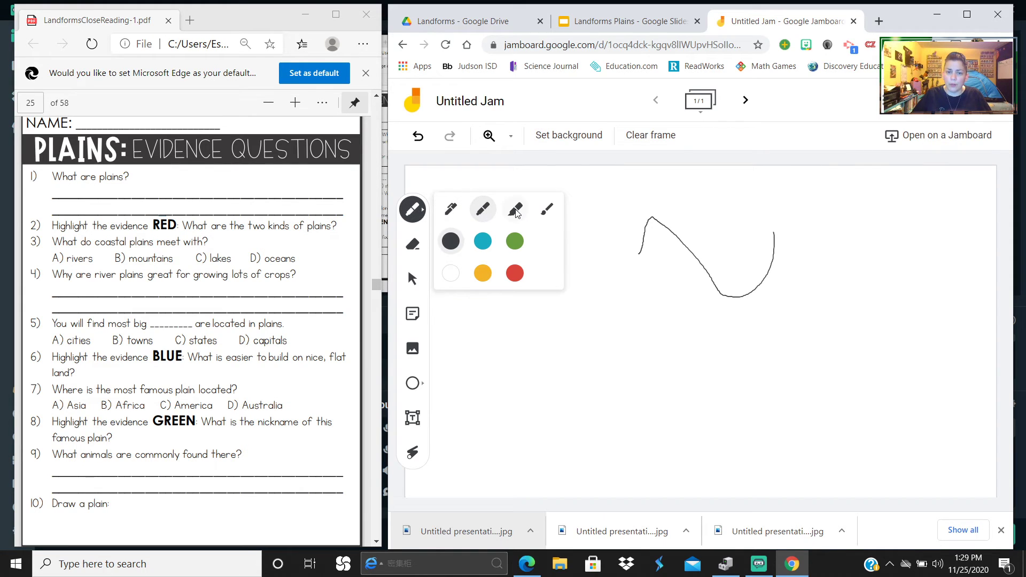
pyautogui.click(547, 209)
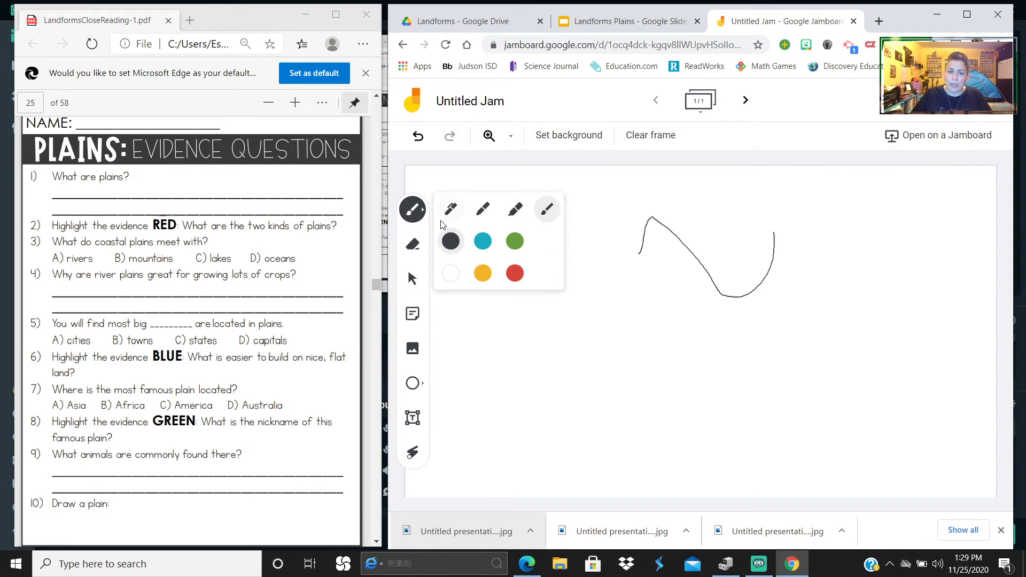
pyautogui.click(450, 209)
pyautogui.click(482, 241)
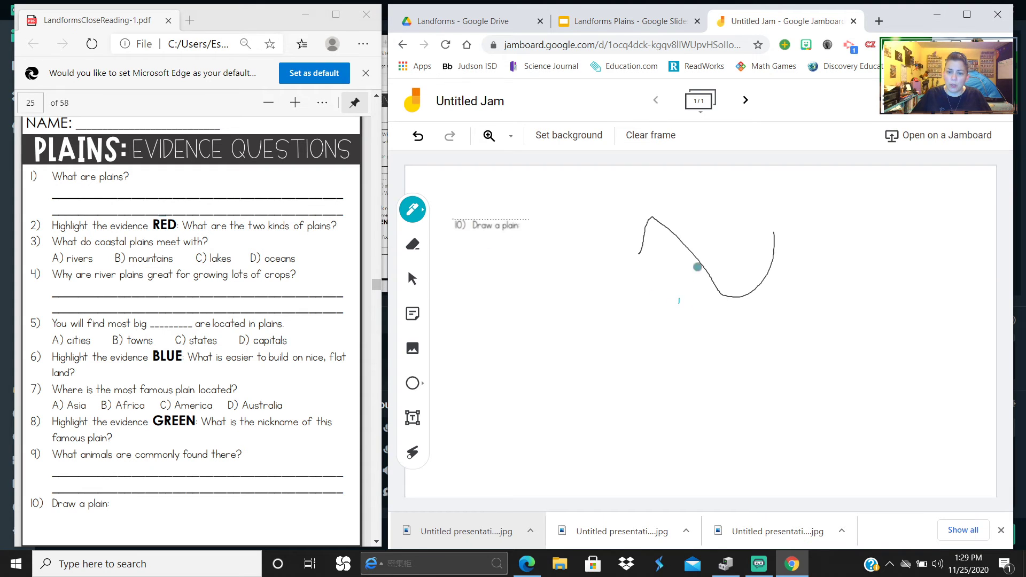
pyautogui.moveTo(698, 267); pyautogui.dragTo(738, 291)
# - Undo the black and blue test strokes on the frame
pyautogui.click(416, 212)
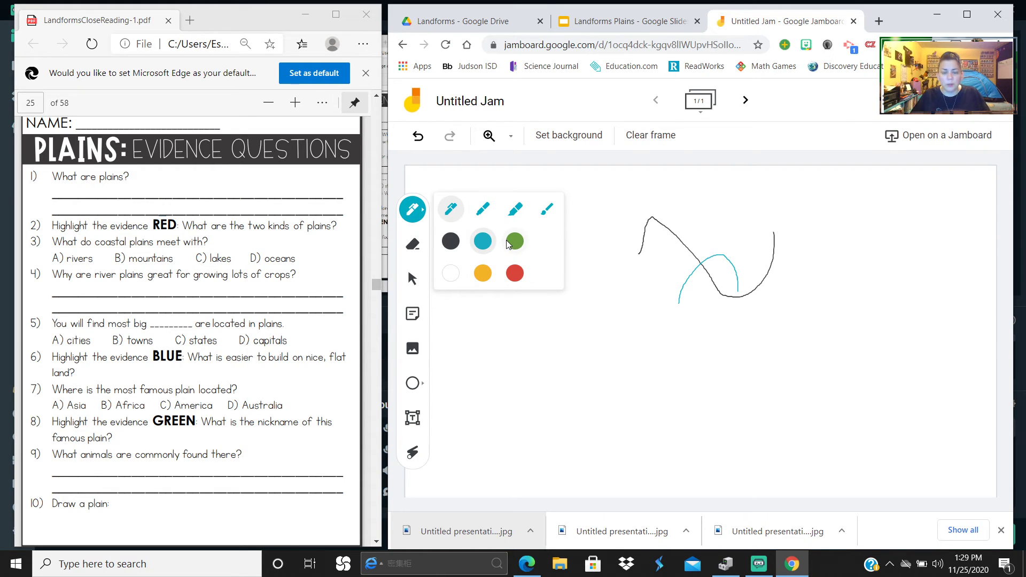
pyautogui.click(583, 313)
pyautogui.hotkey('ctrl', 'z')
pyautogui.hotkey('ctrl', 'z')
pyautogui.hotkey('ctrl', 'z')
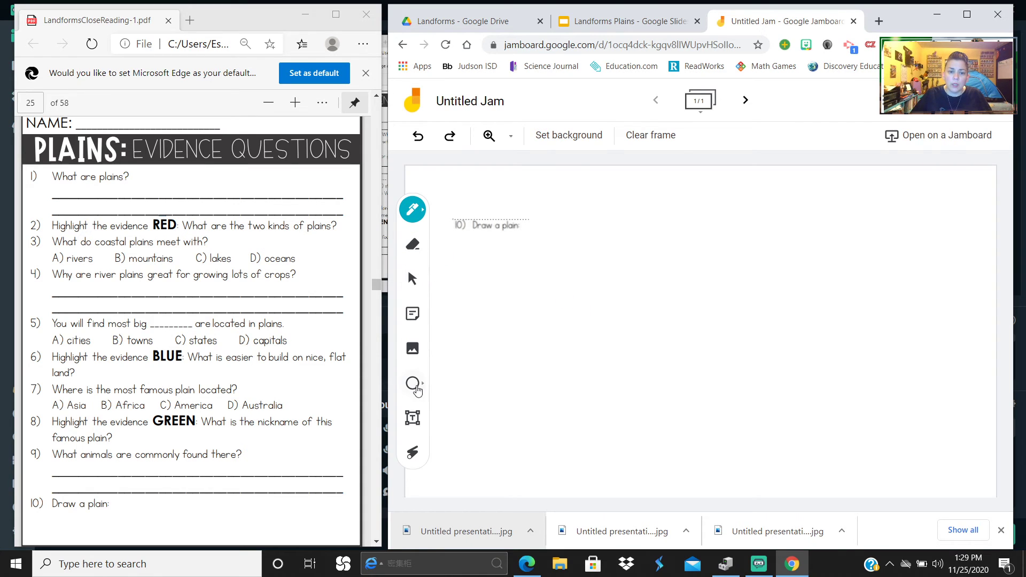
# - Add a text box reading "Jamboard" above the drawing prompt and move the prompt directly beneath it
pyautogui.click(413, 418)
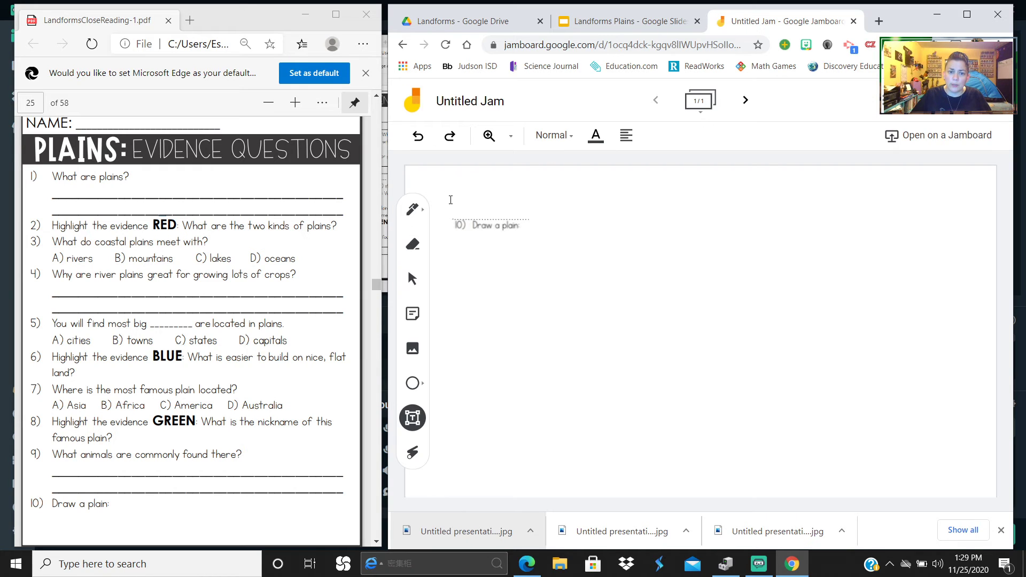
pyautogui.click(448, 193)
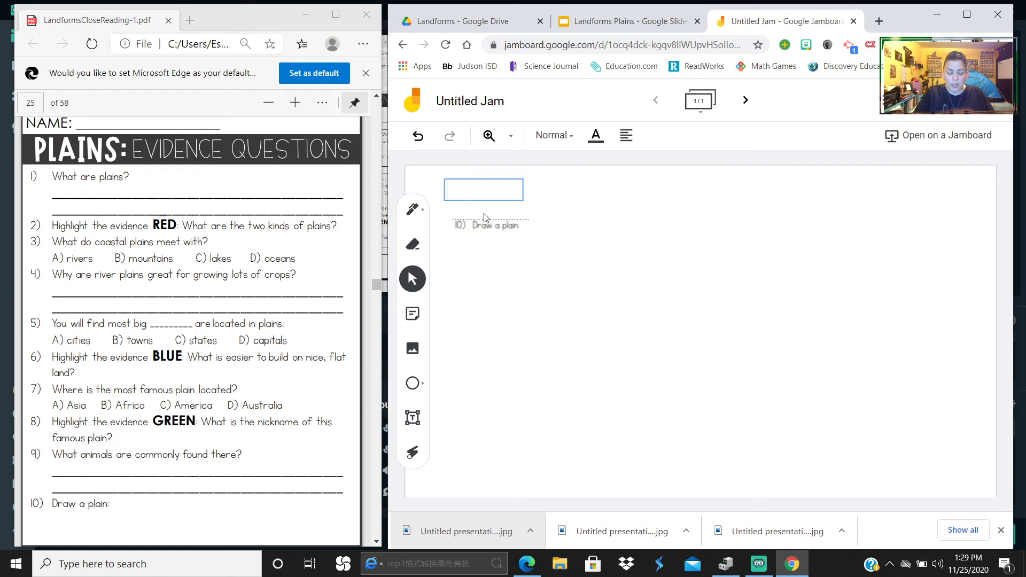
pyautogui.write('Jamboar')
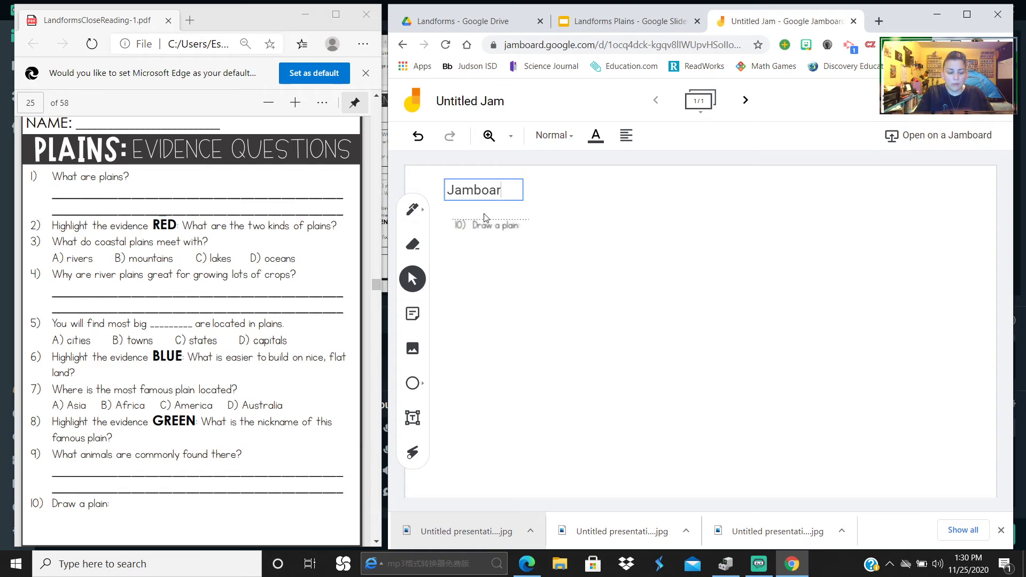
pyautogui.write('d')
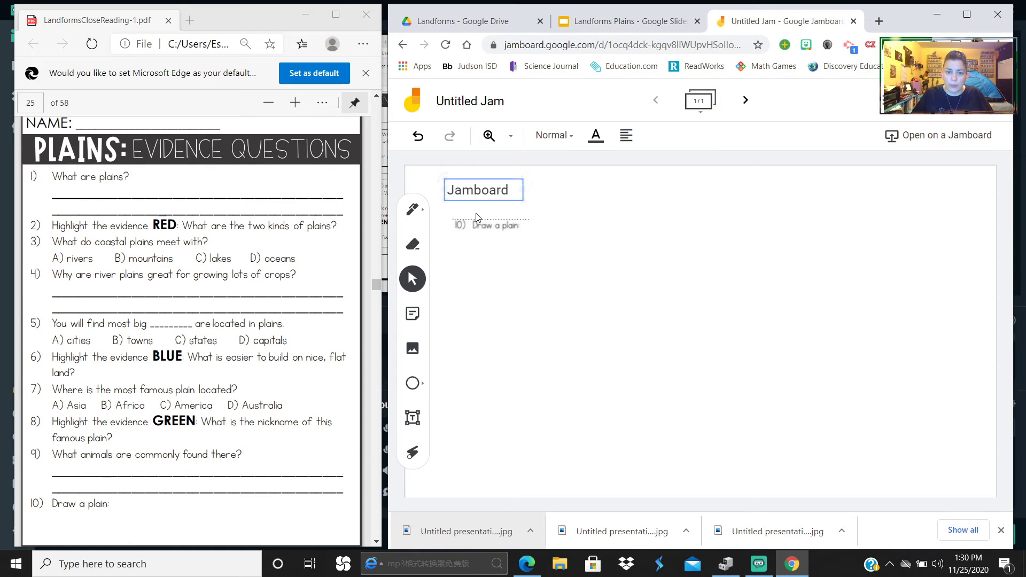
pyautogui.click(488, 223)
pyautogui.moveTo(489, 223); pyautogui.dragTo(484, 209)
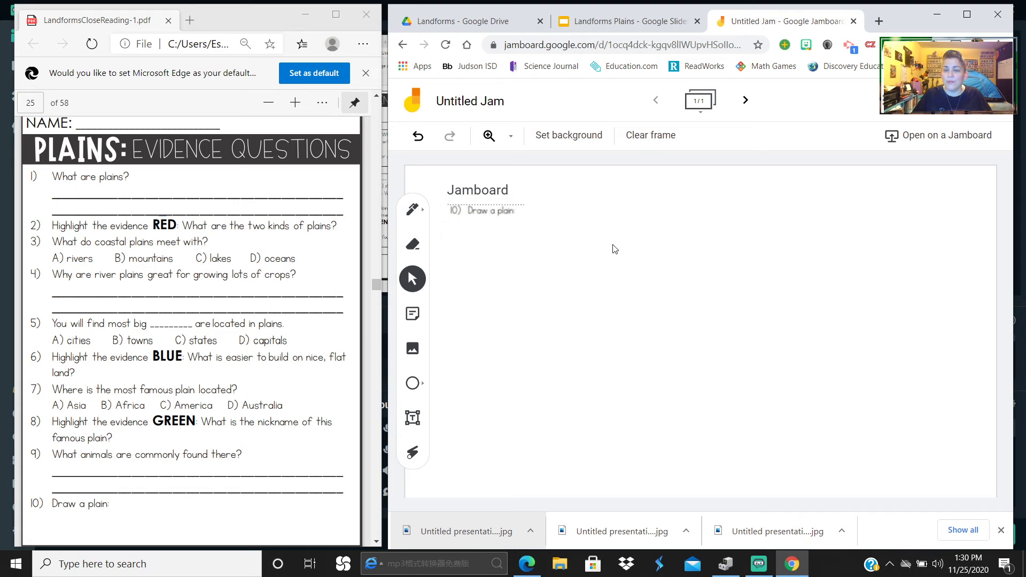
# - Add an orange sticky note reading "click here" to the frame
pyautogui.click(412, 315)
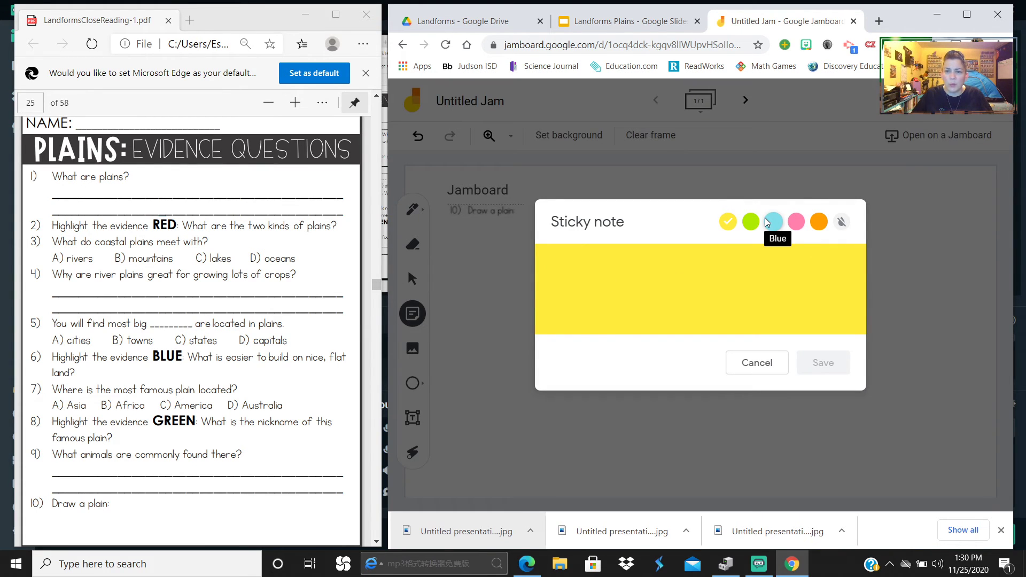
pyautogui.click(819, 222)
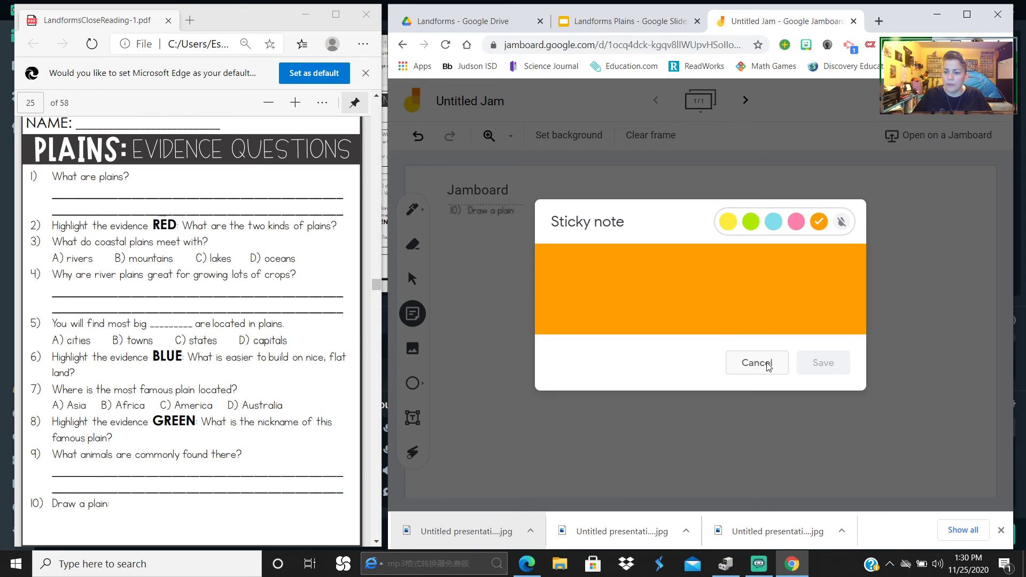
pyautogui.write('c')
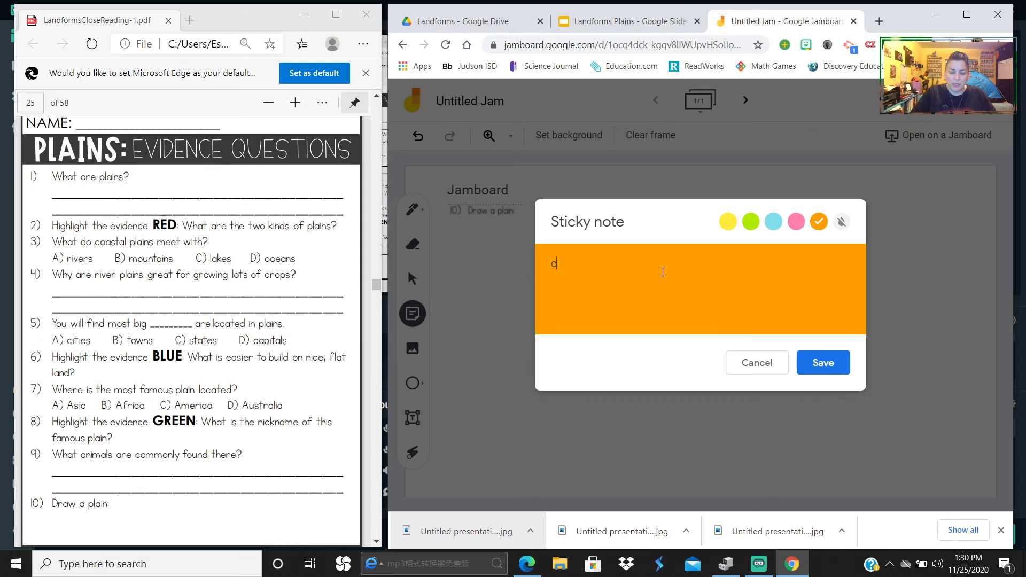
pyautogui.write('lick her')
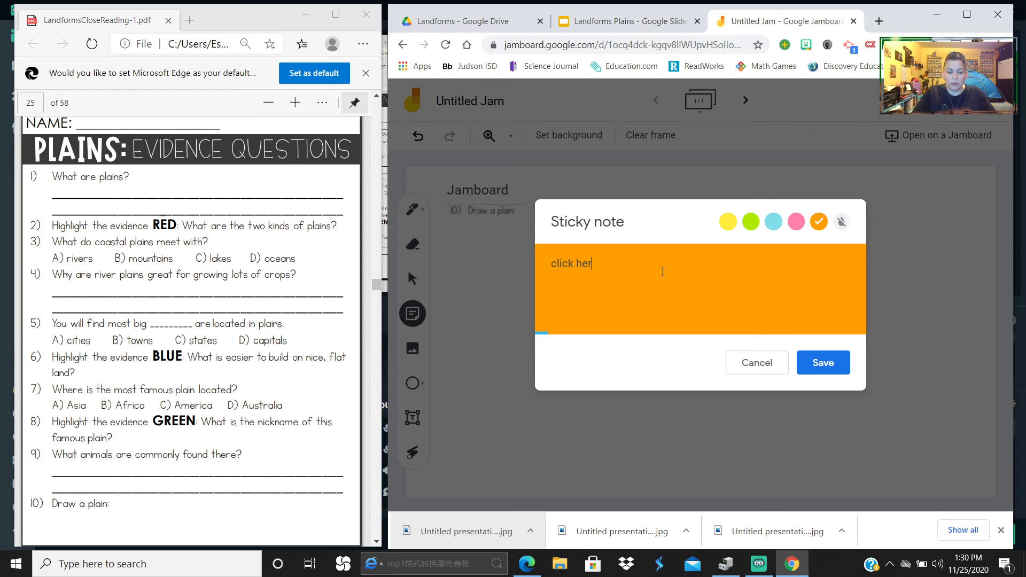
pyautogui.write('e')
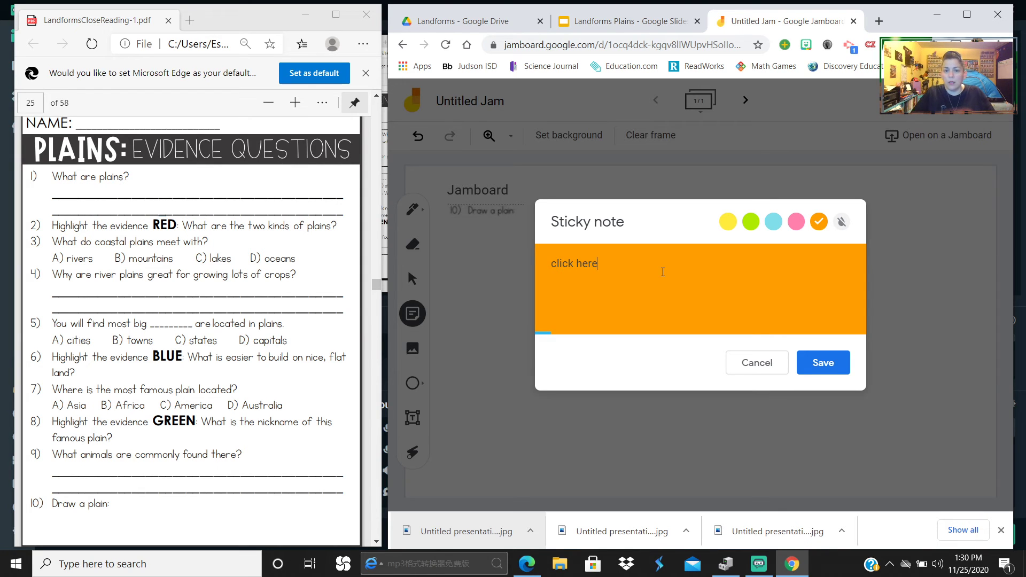
pyautogui.click(823, 363)
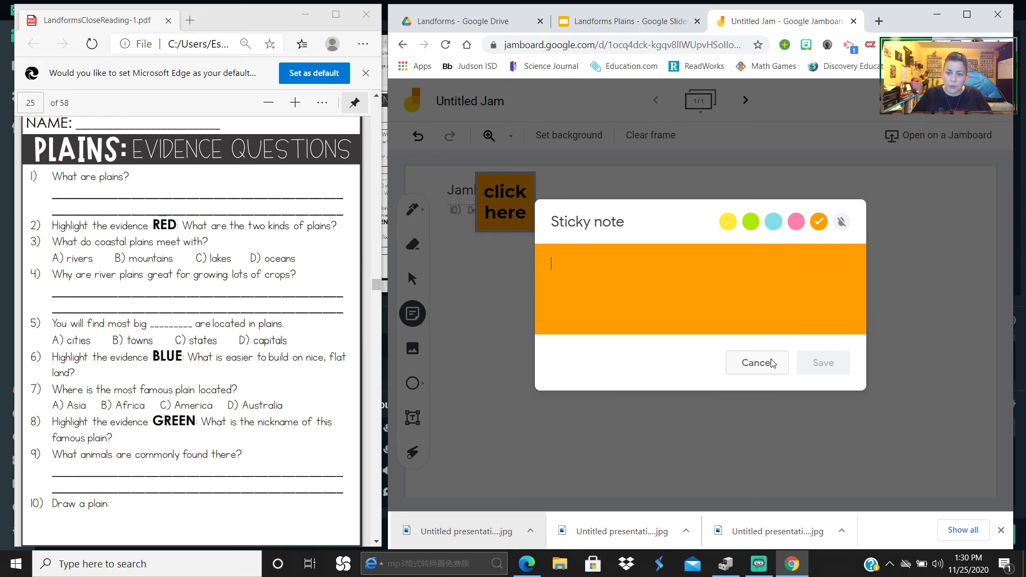
pyautogui.click(757, 363)
# - Shrink the "click here" sticky note and place it just to the right of the heading and drawing prompt
pyautogui.click(500, 205)
pyautogui.moveTo(500, 205); pyautogui.dragTo(554, 219)
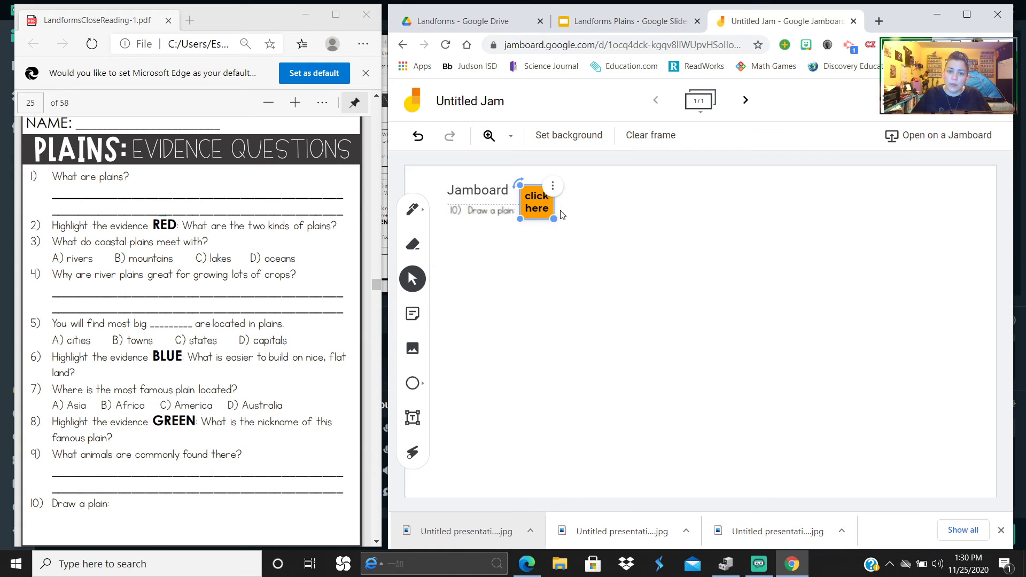
pyautogui.click(576, 243)
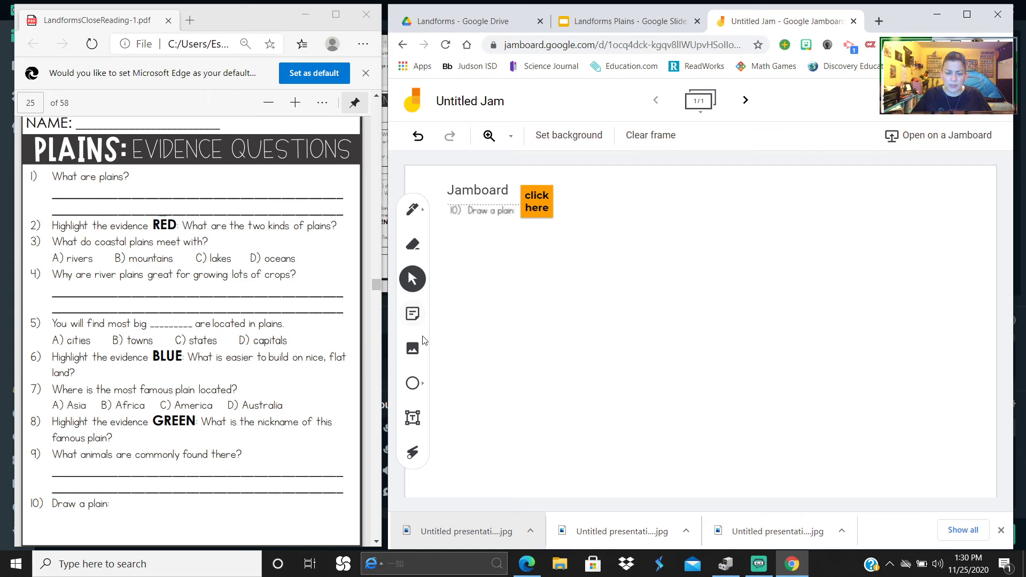
# - Examine the image upload options, the shape border and fill colour choices, and the laser pointer
pyautogui.click(416, 355)
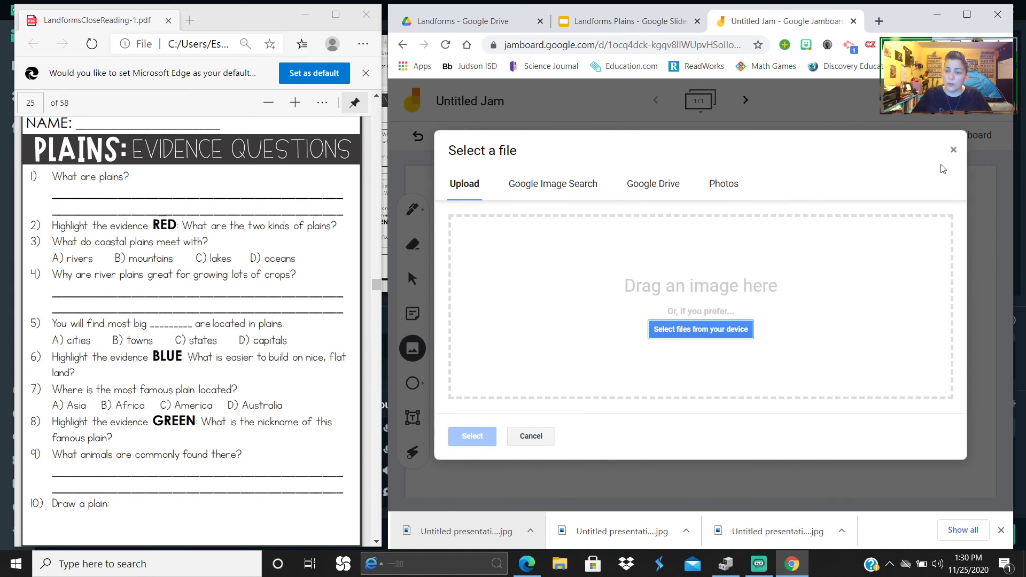
pyautogui.click(954, 150)
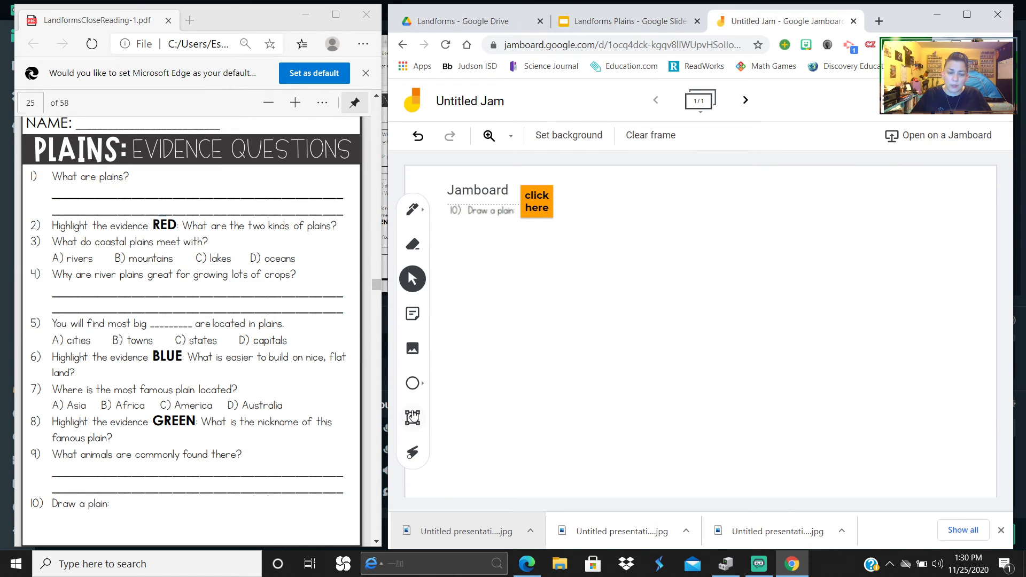
pyautogui.click(414, 384)
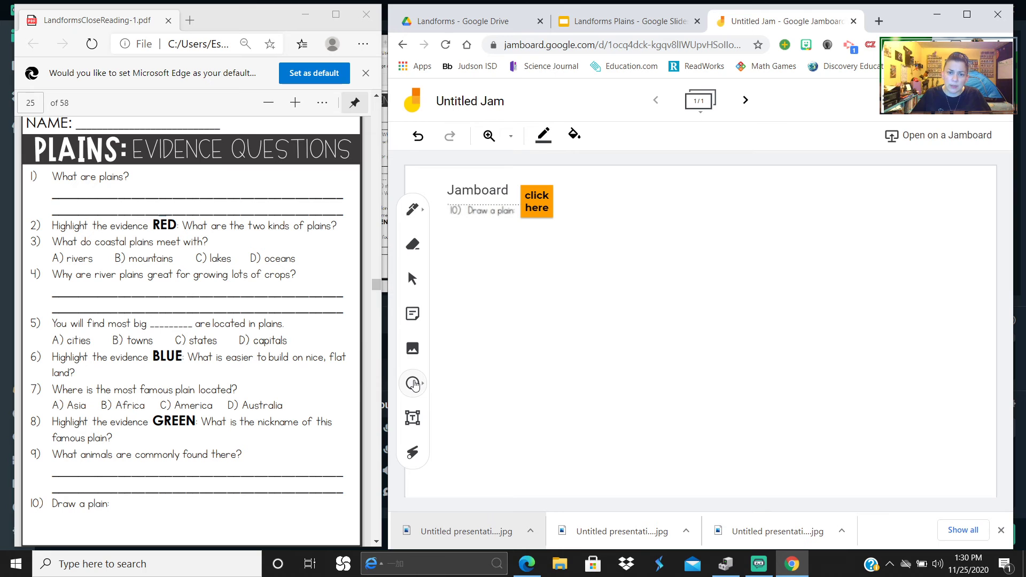
pyautogui.click(546, 137)
pyautogui.click(569, 138)
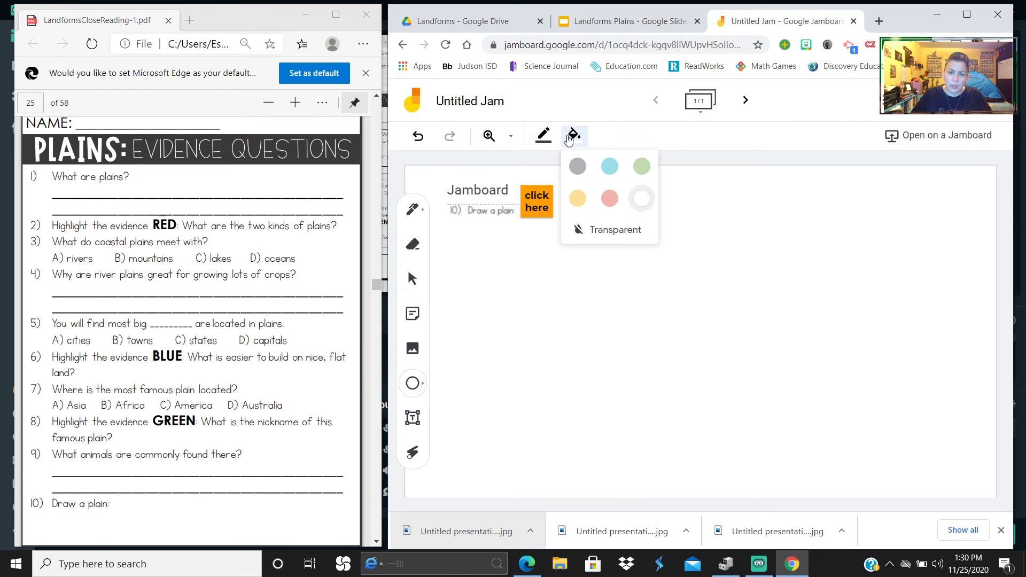
pyautogui.click(413, 453)
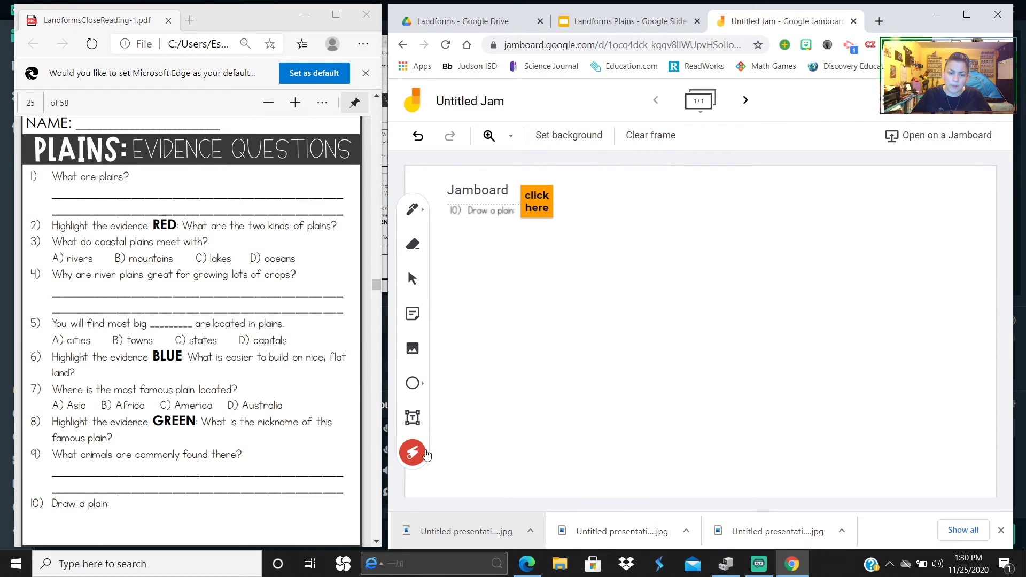
pyautogui.moveTo(596, 305)
pyautogui.mouseDown()
pyautogui.moveTo(500, 302)
pyautogui.moveTo(523, 358)
pyautogui.mouseUp()
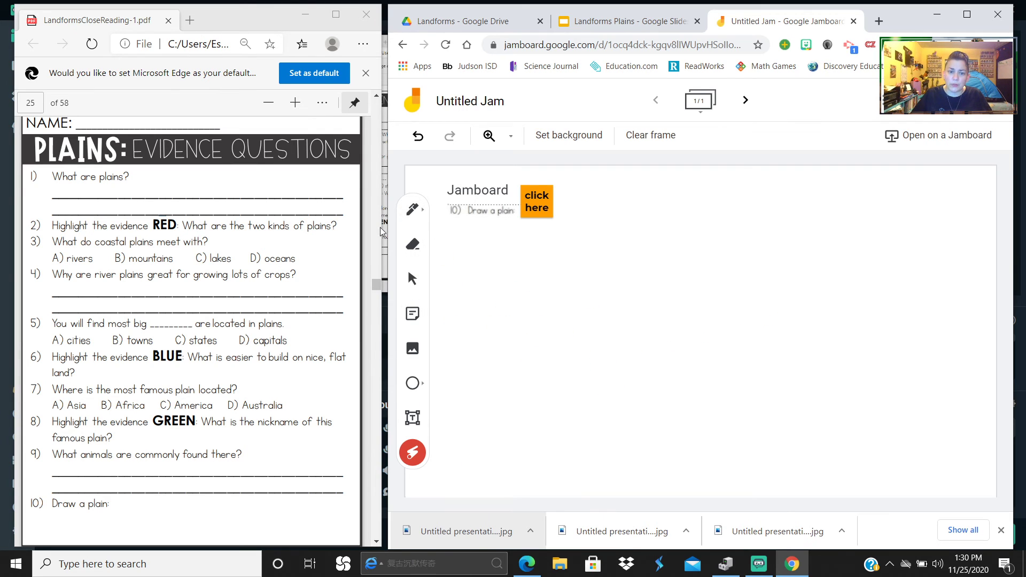
pyautogui.click(412, 278)
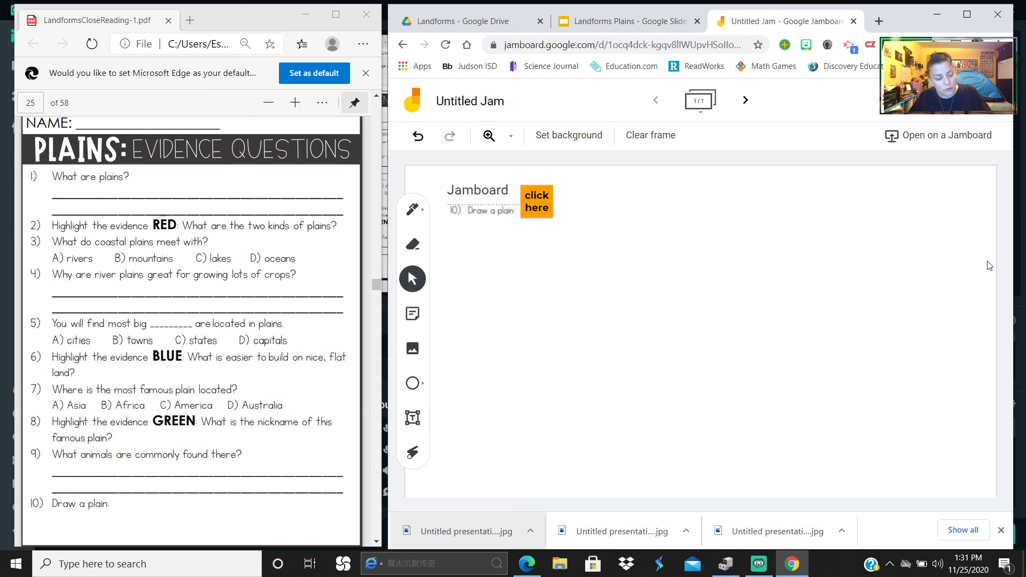
# - Snip the Jamboard heading, drawing prompt and "click here" note together to the clipboard
pyautogui.press('super')
pyautogui.press('super')
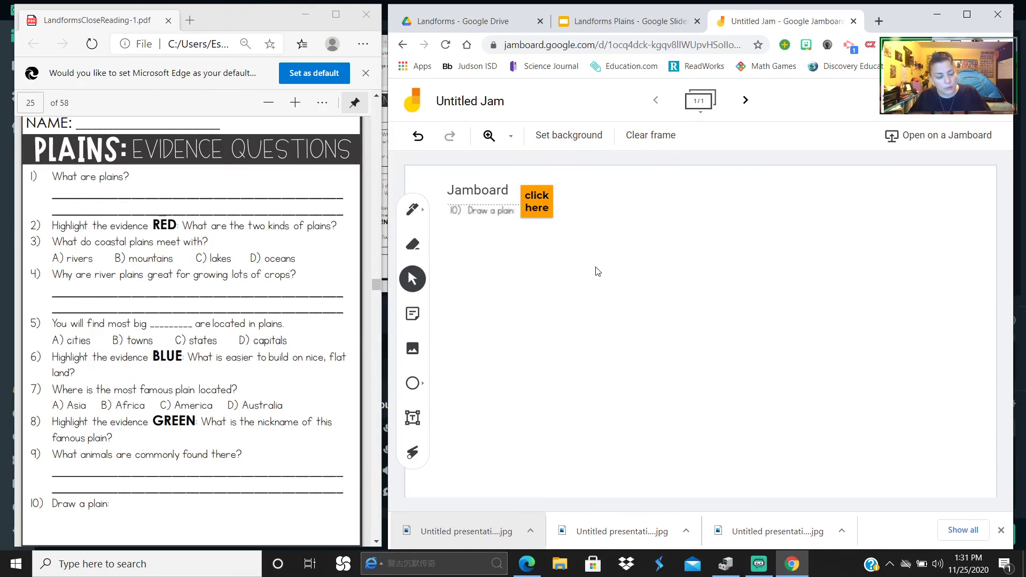
pyautogui.press('super+shift+s')
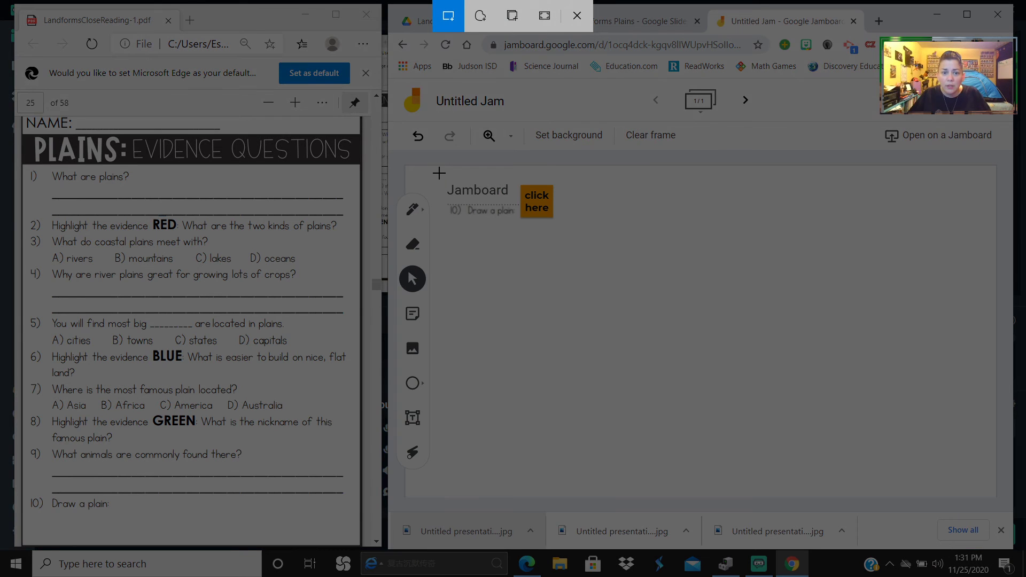
pyautogui.moveTo(440, 173)
pyautogui.mouseDown()
pyautogui.moveTo(444, 196)
pyautogui.moveTo(578, 225)
pyautogui.mouseUp()
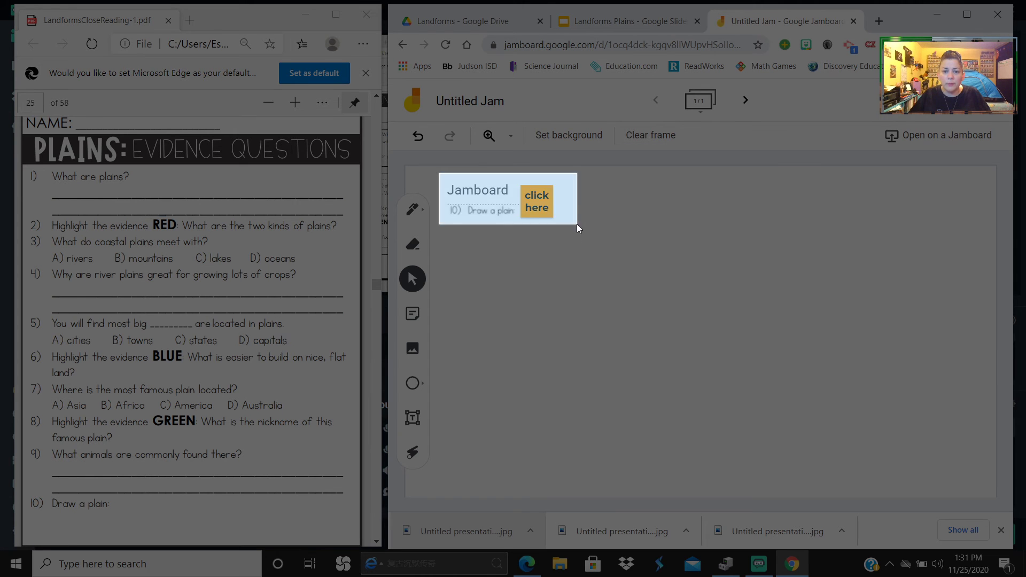
# - Paste the snip onto the evidence questions slide in Landforms Plains and place it beside question 10
pyautogui.click(628, 21)
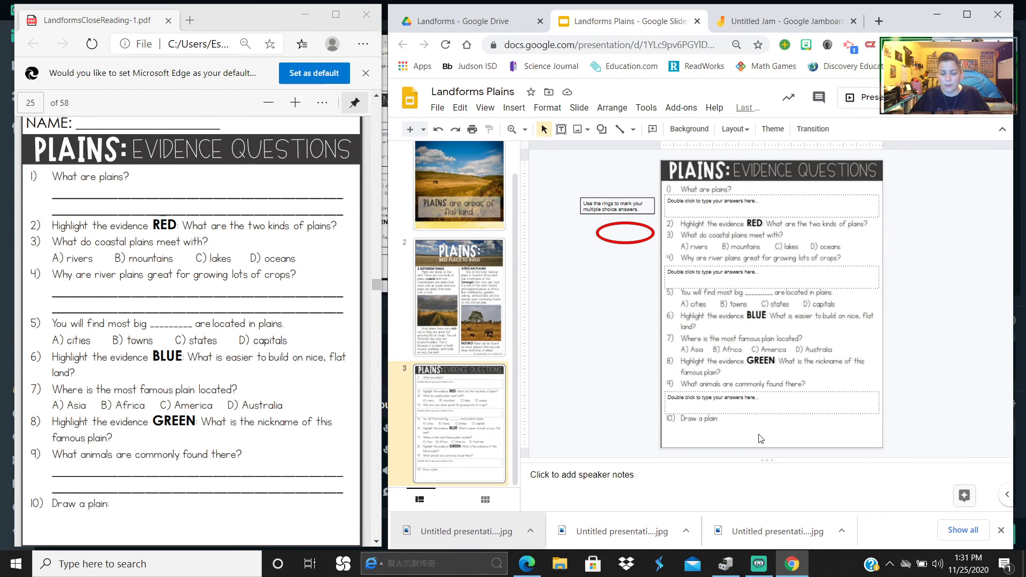
pyautogui.hotkey('ctrl', 'v')
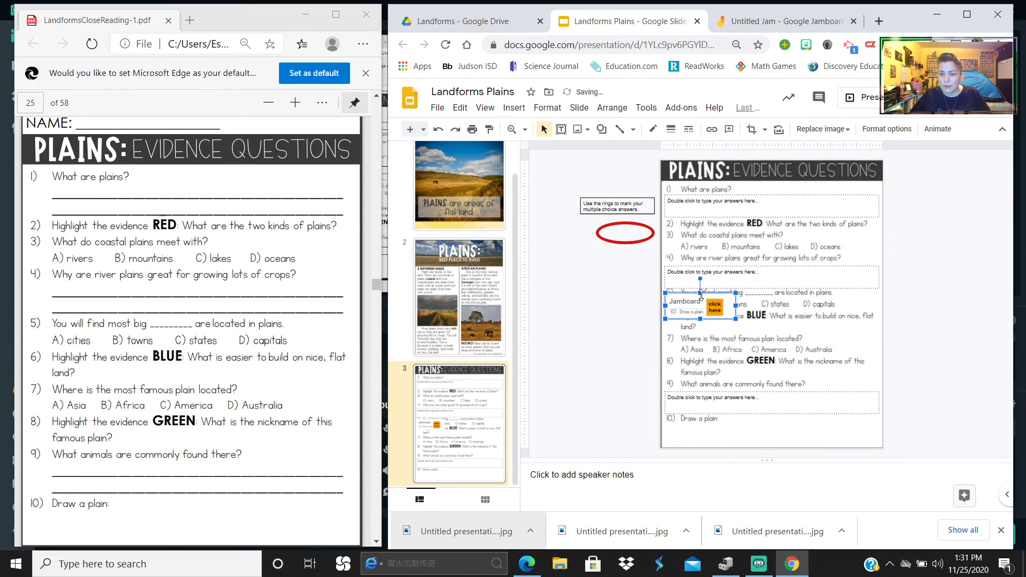
pyautogui.moveTo(701, 303); pyautogui.dragTo(758, 427)
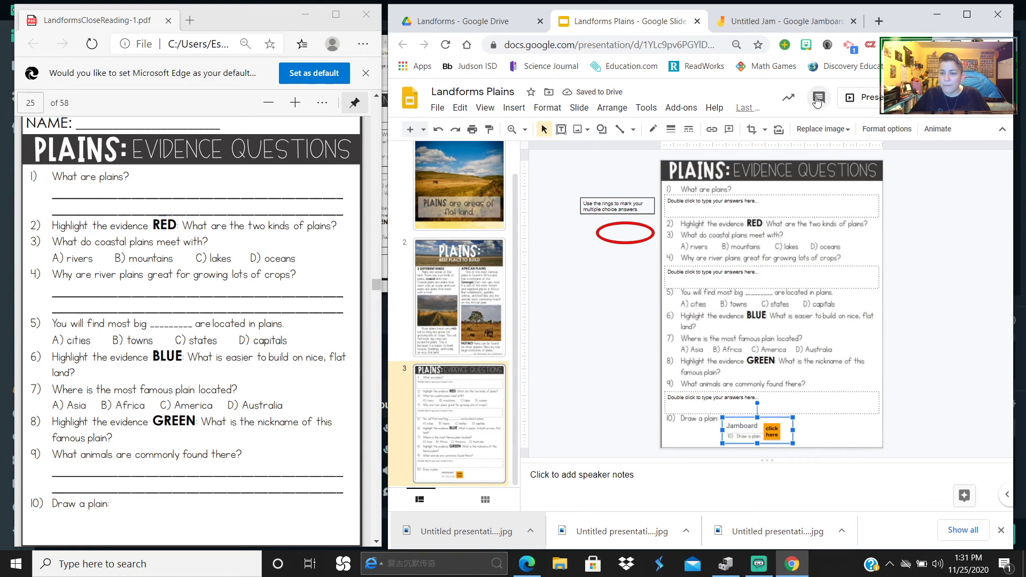
# - Rename the untitled Jam to "Landforms Plains"
pyautogui.click(786, 21)
pyautogui.click(472, 106)
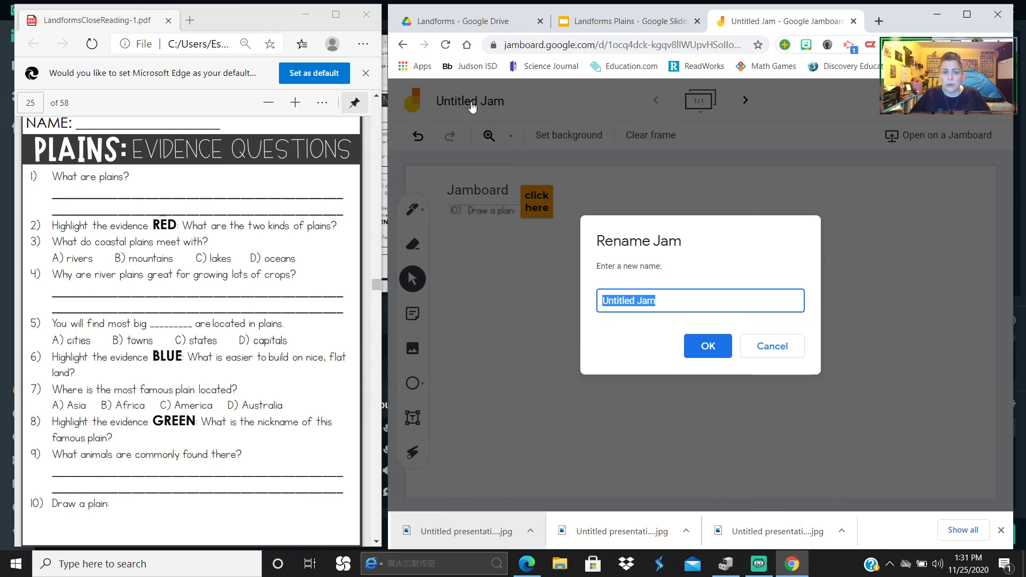
pyautogui.write('Landforms ')
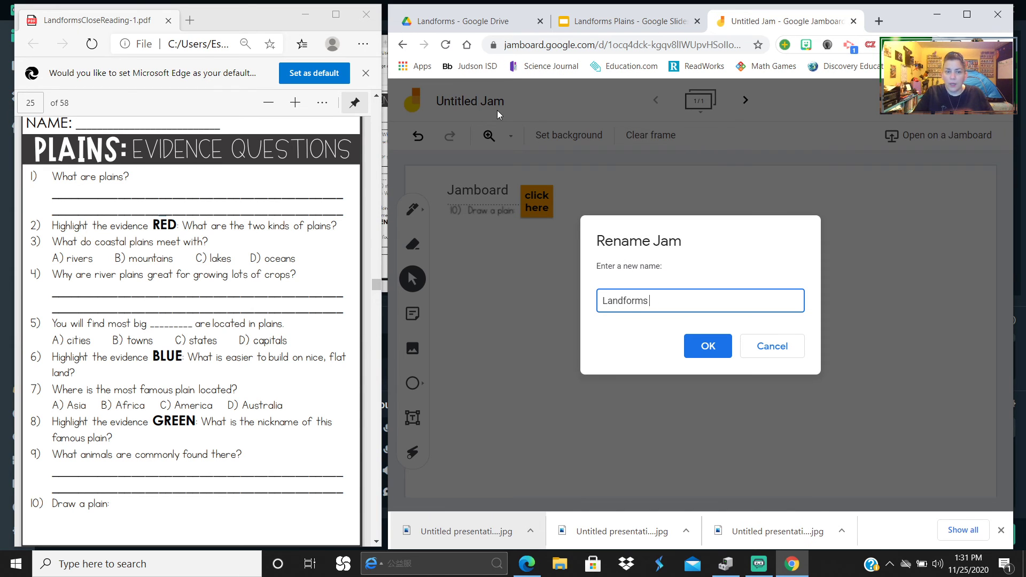
pyautogui.write('Plain')
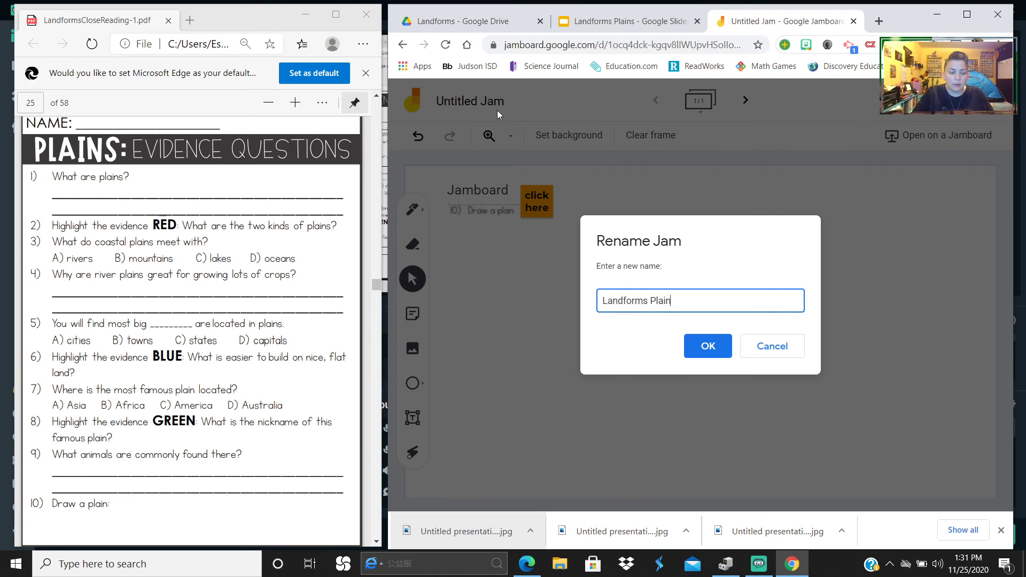
pyautogui.write('s')
pyautogui.press('Return')
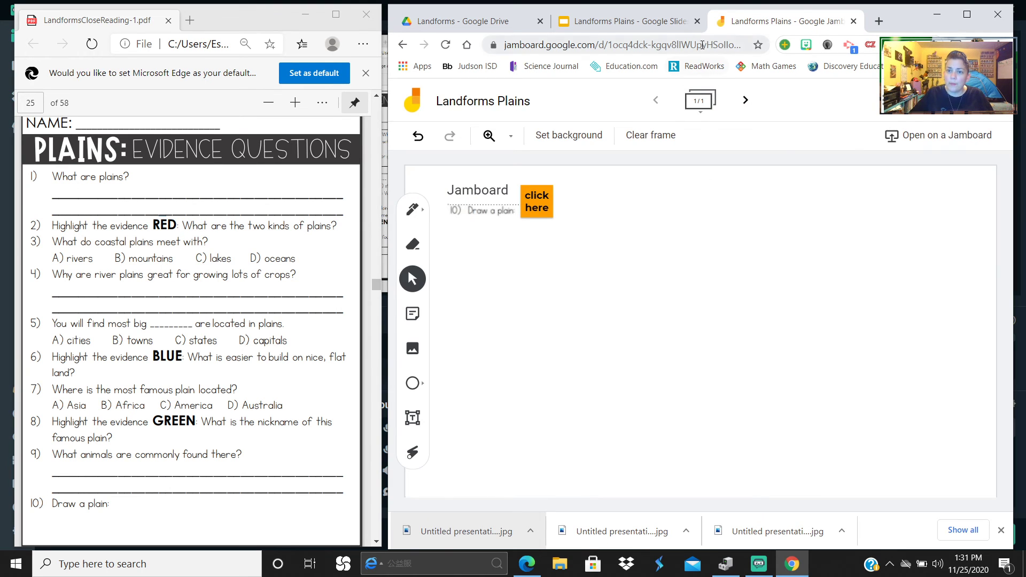
# - Copy the Landforms Plains Jam's web address and paste it as the link of the Jamboard snip beside question 10
pyautogui.click(701, 46)
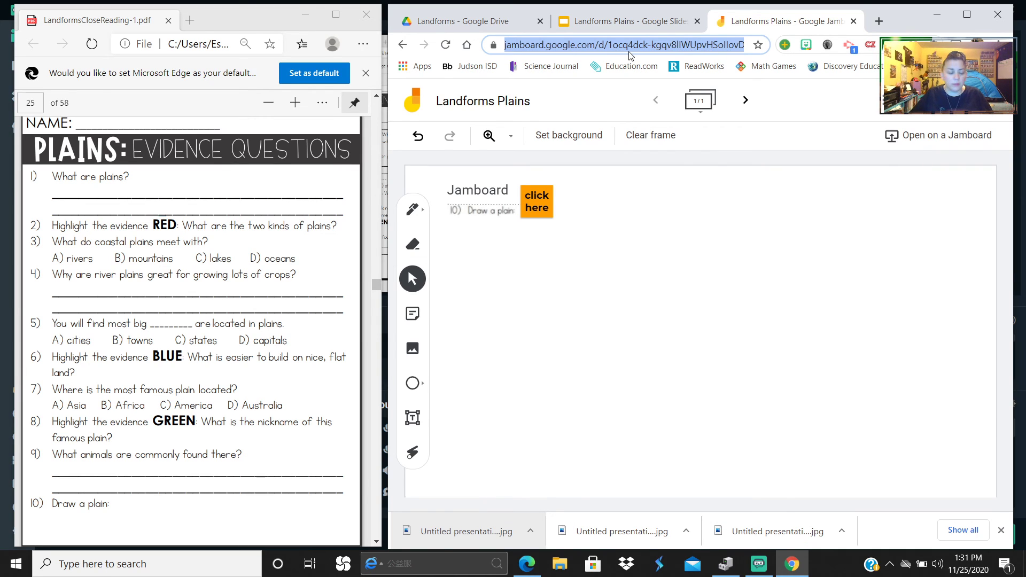
pyautogui.click(618, 24)
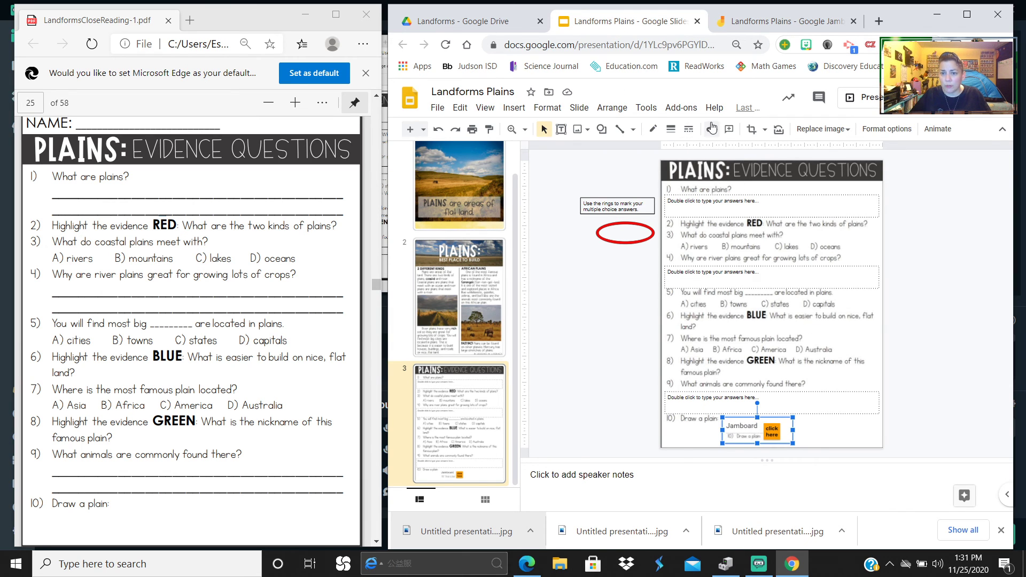
pyautogui.hotkey('ctrl', 'k')
pyautogui.hotkey('ctrl', 'v')
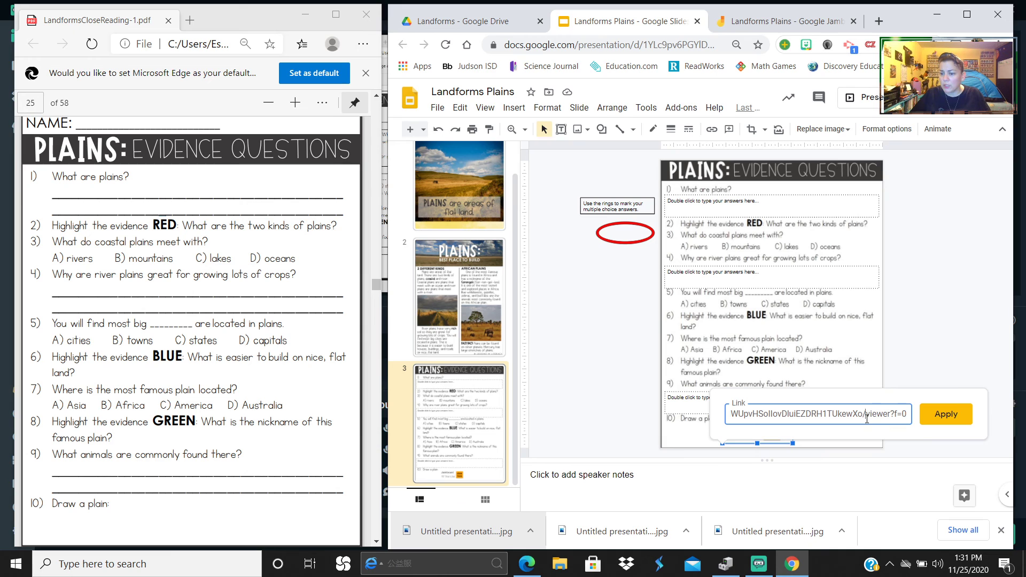
# - Replace the "viewer?f=0" ending of the snip's link with "copy" and apply the link
pyautogui.moveTo(868, 415); pyautogui.dragTo(926, 414)
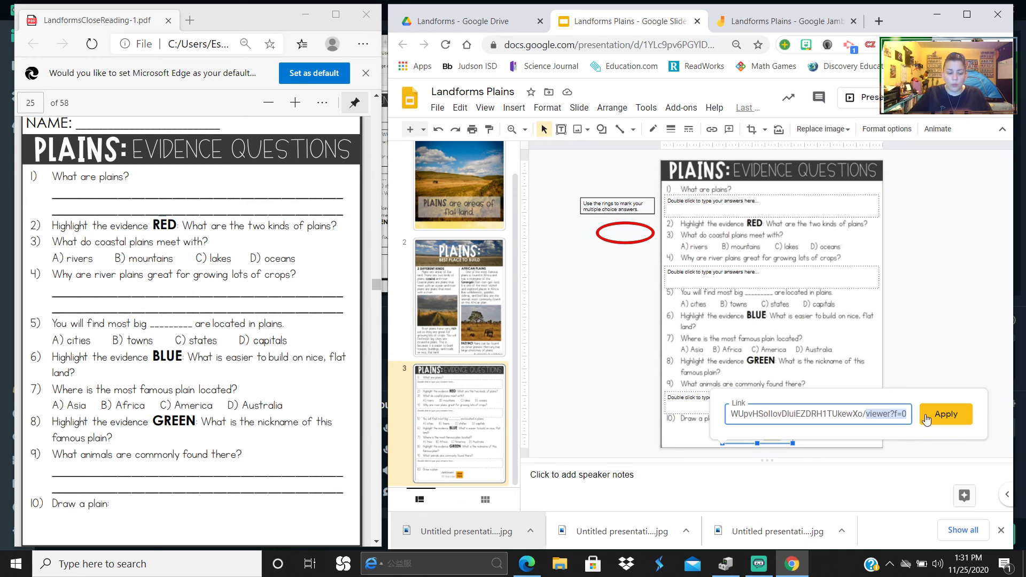
pyautogui.write('copy')
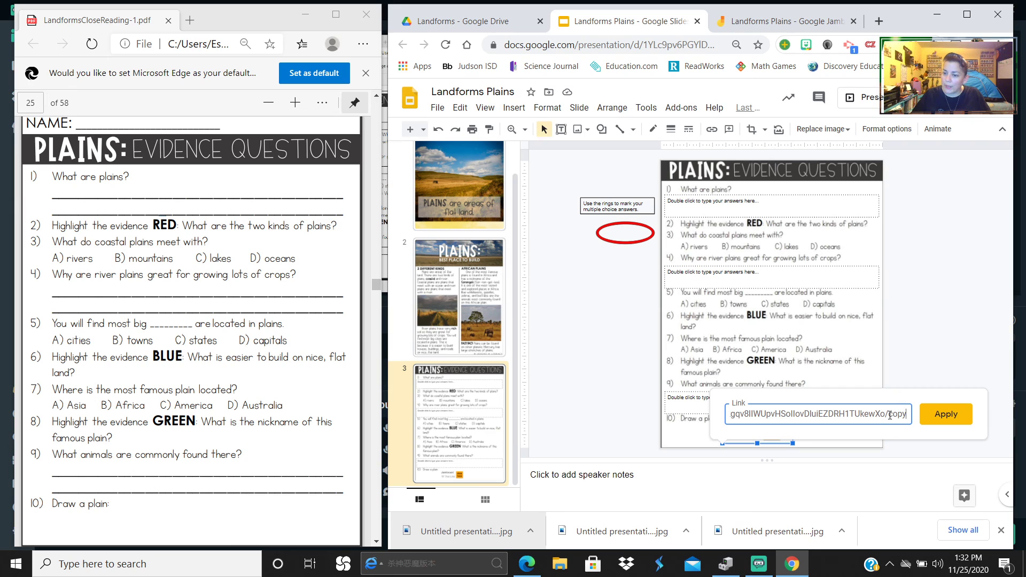
pyautogui.moveTo(890, 416); pyautogui.dragTo(902, 416)
pyautogui.click(945, 426)
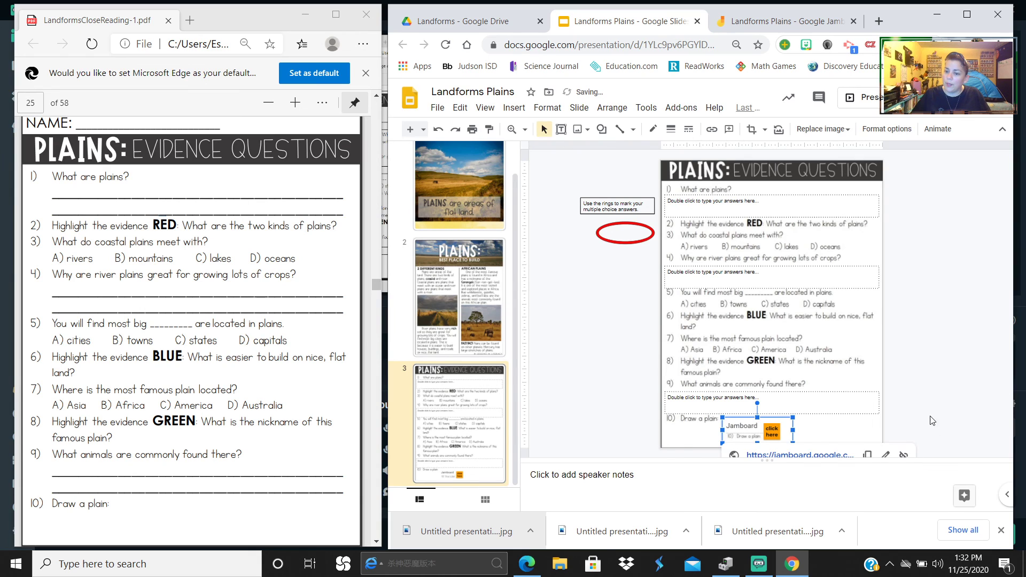
pyautogui.click(941, 405)
# - Follow the snip's link to check the page that offers a copy of the Landforms Plains Jam
pyautogui.click(751, 432)
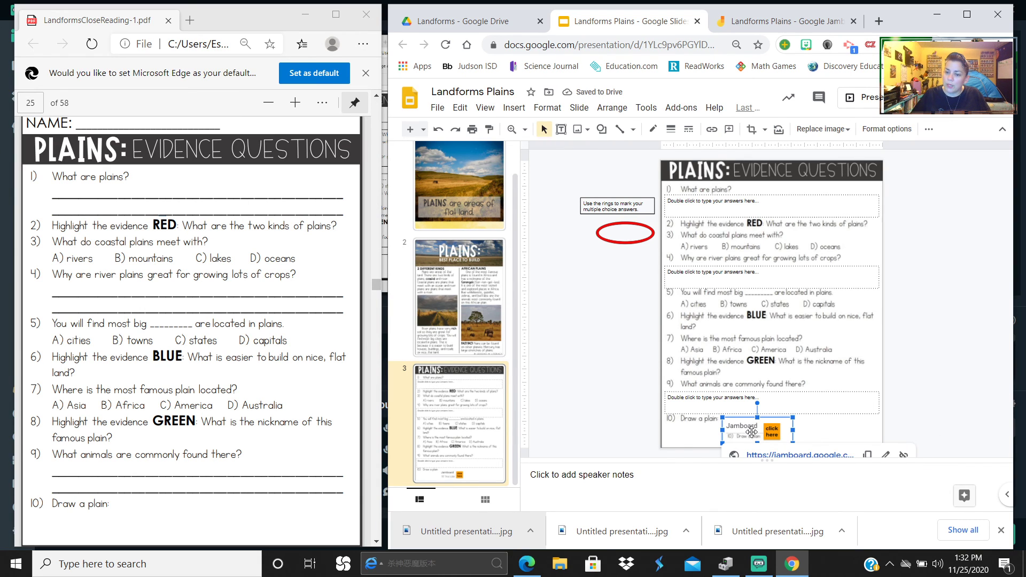
pyautogui.click(790, 456)
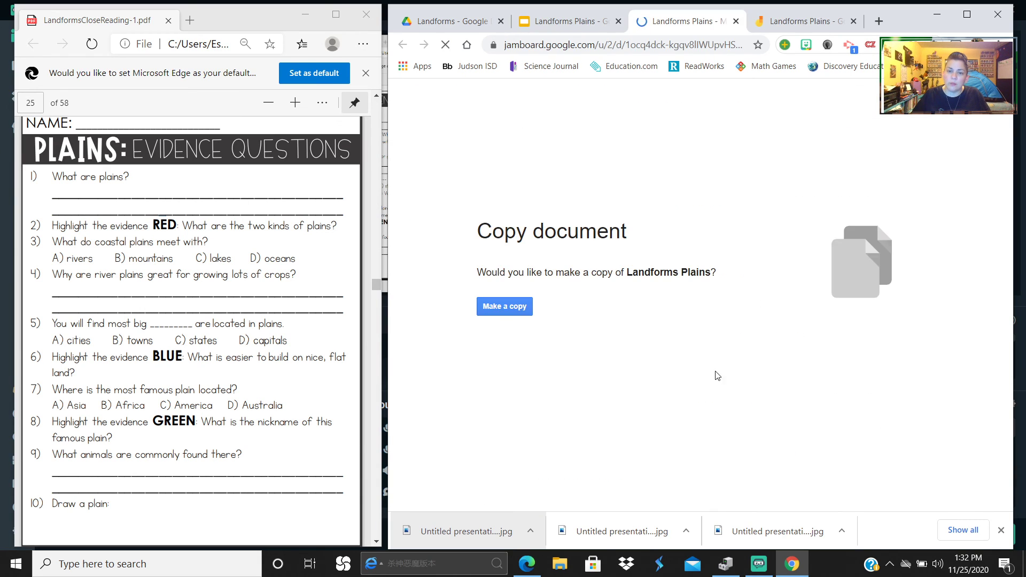
pyautogui.click(505, 307)
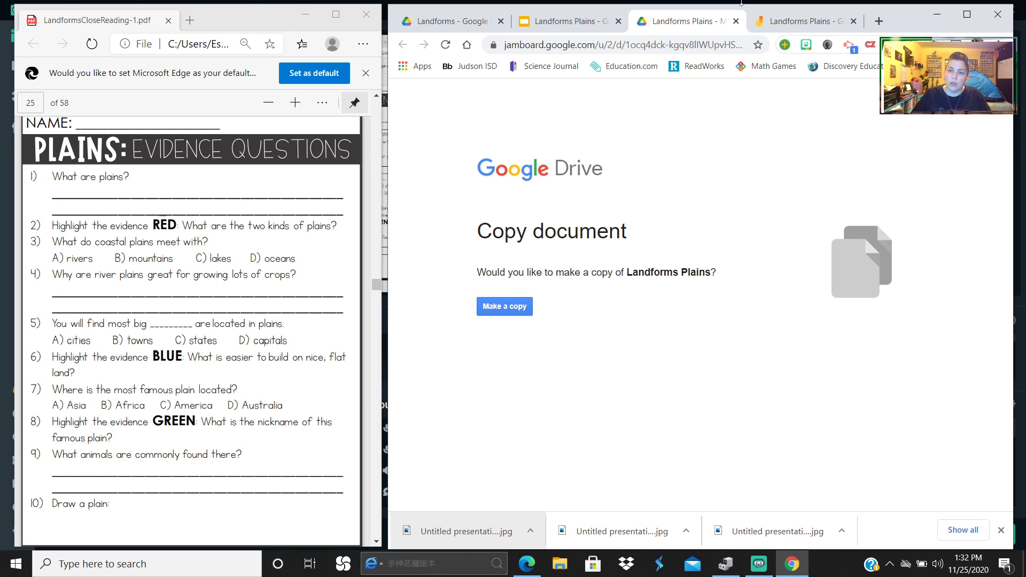
# - Try the pen on the Jam by sketching a flat plain and a mountain outline, and undo the strokes
pyautogui.click(413, 211)
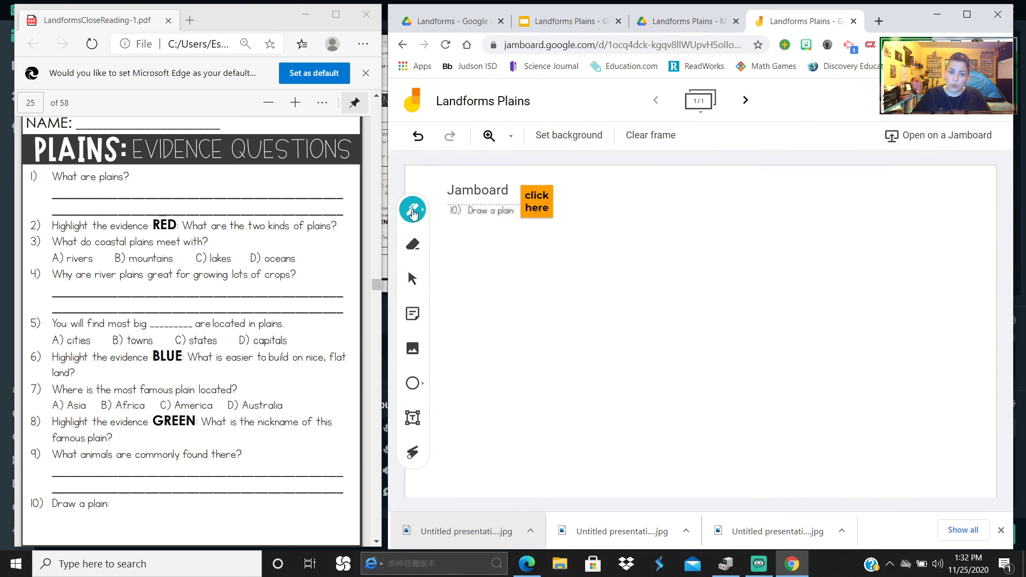
pyautogui.moveTo(576, 455)
pyautogui.mouseDown()
pyautogui.moveTo(611, 346)
pyautogui.moveTo(921, 341)
pyautogui.mouseUp()
pyautogui.moveTo(904, 379); pyautogui.dragTo(983, 492)
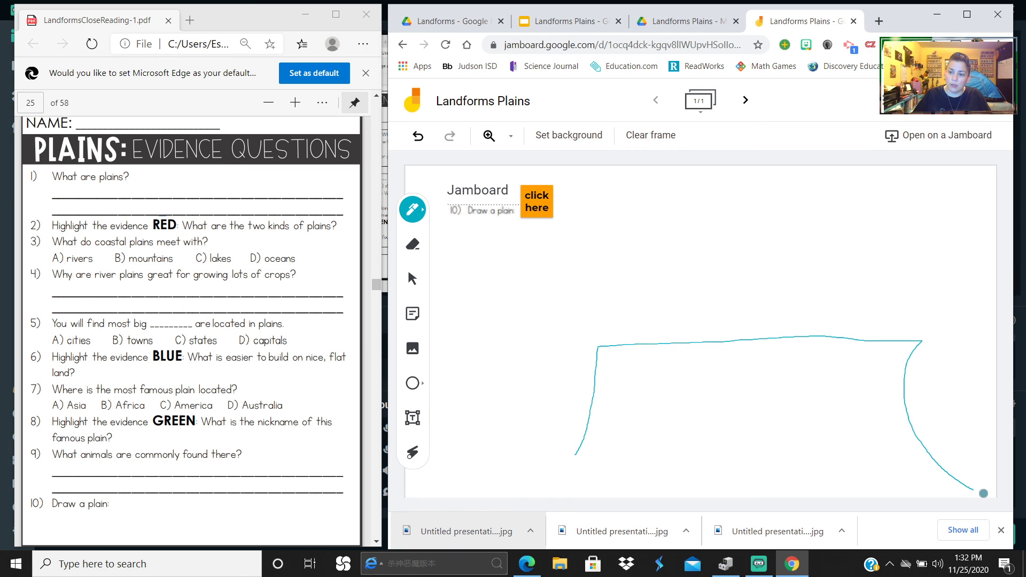
pyautogui.moveTo(712, 300)
pyautogui.mouseDown()
pyautogui.moveTo(976, 211)
pyautogui.moveTo(995, 219)
pyautogui.moveTo(877, 209)
pyautogui.mouseUp()
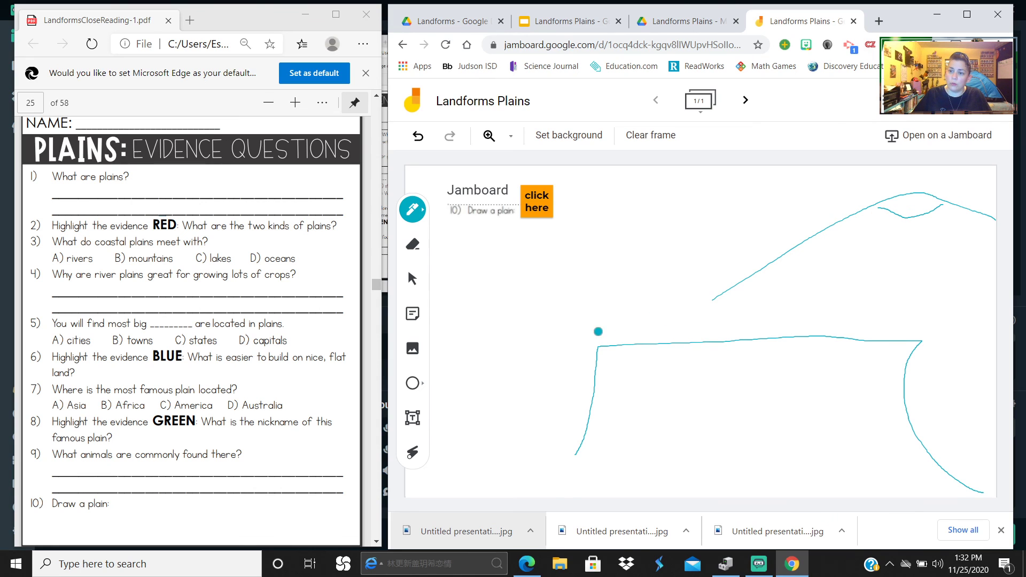
pyautogui.hotkey('ctrl', 'z')
pyautogui.hotkey('ctrl', 'z')
pyautogui.hotkey('ctrl', 'z')
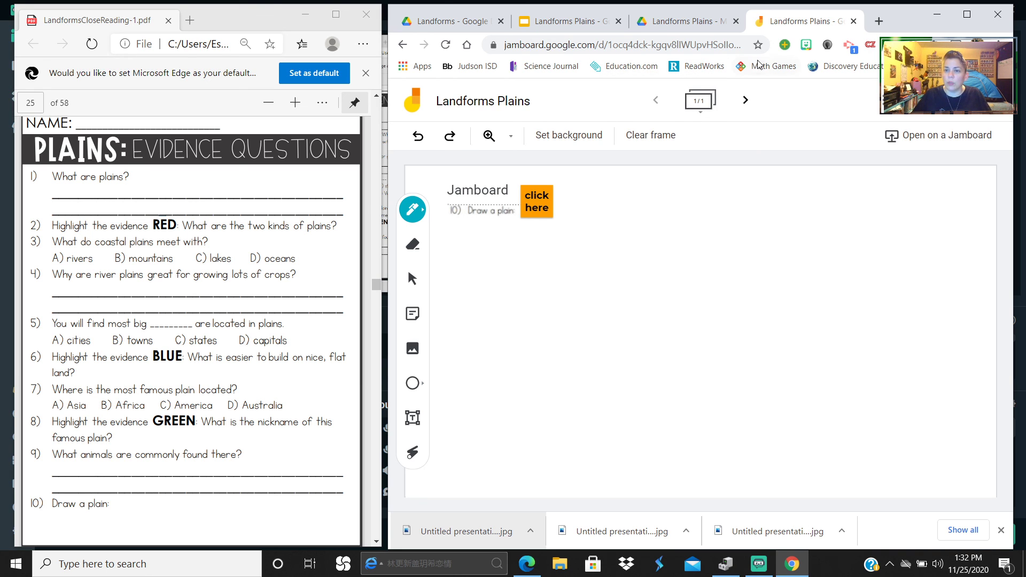
# - Close the Jam and the copy page, and go back to the reading passage on slide 2 of Landforms Plains
pyautogui.click(854, 22)
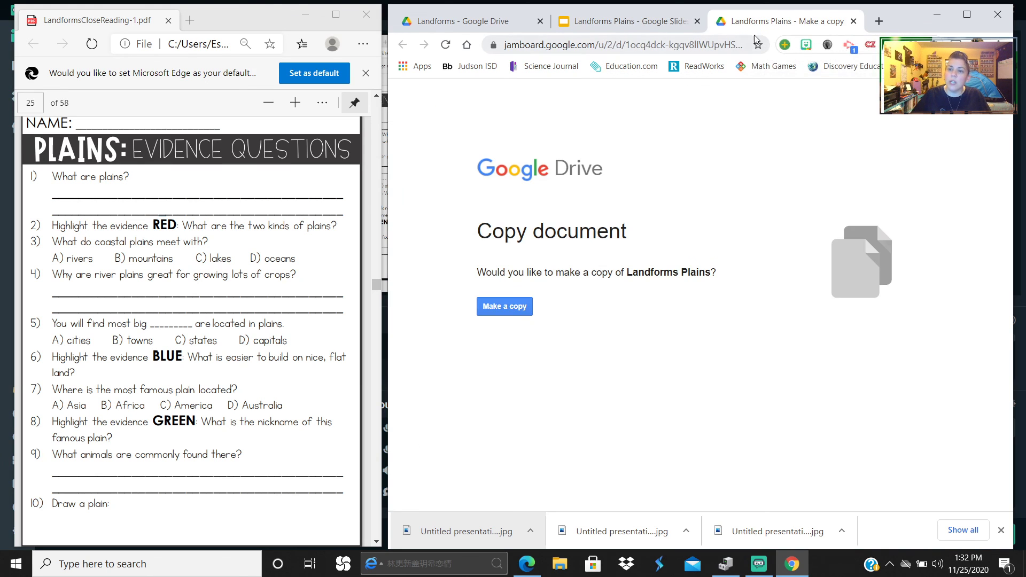
pyautogui.click(854, 21)
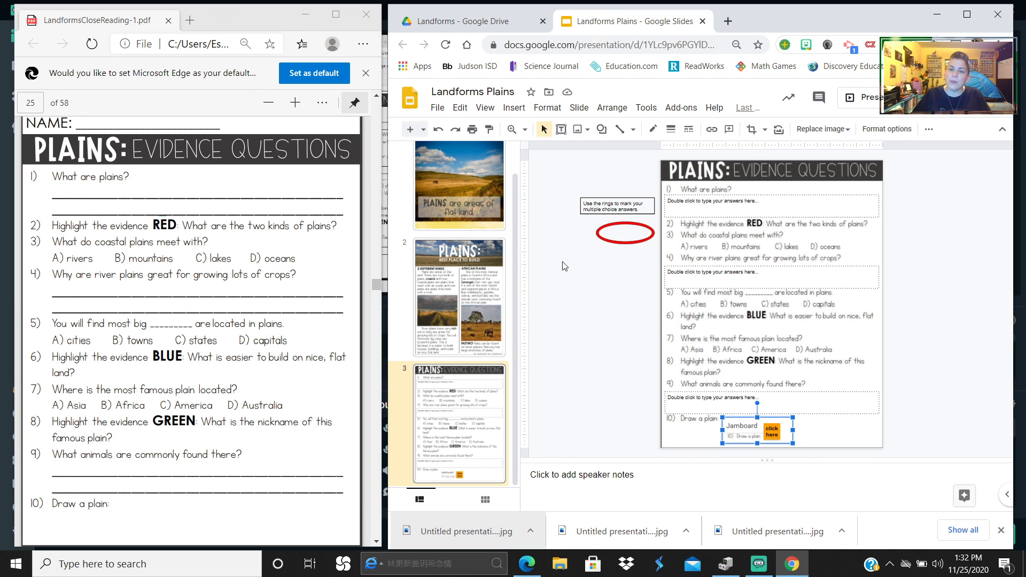
pyautogui.scroll(1, 607, 261)
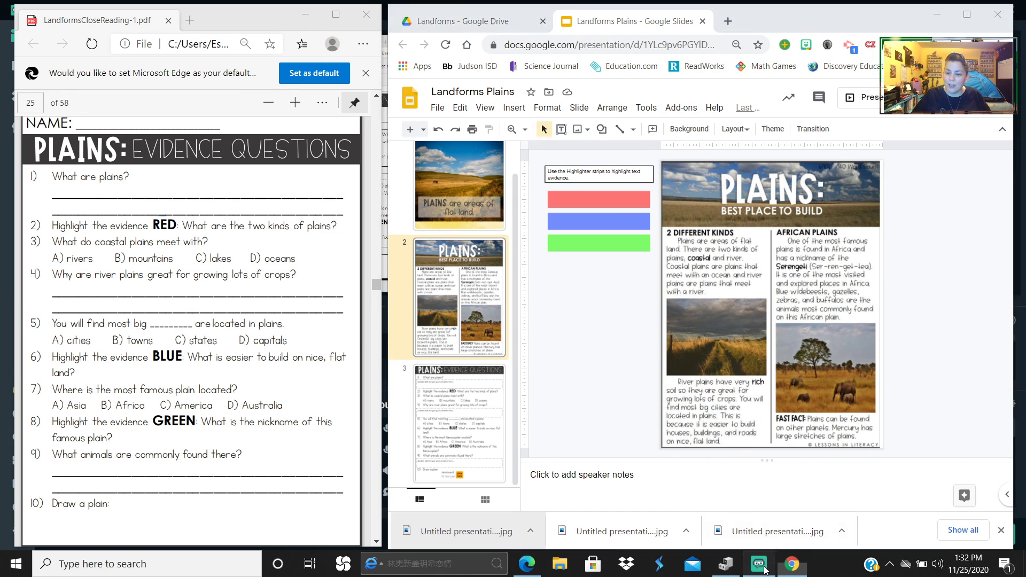
pyautogui.click(759, 563)
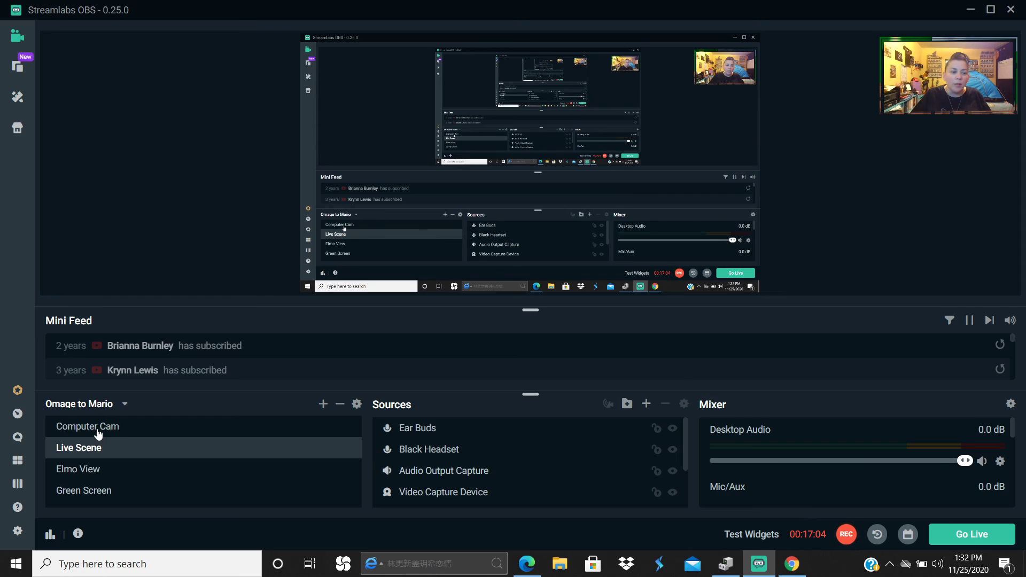
pyautogui.click(96, 426)
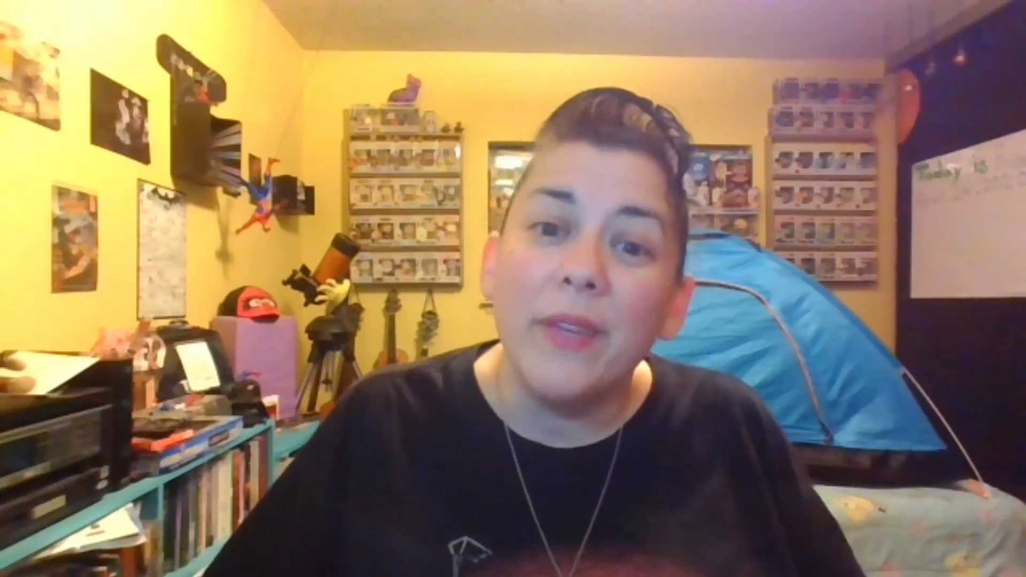